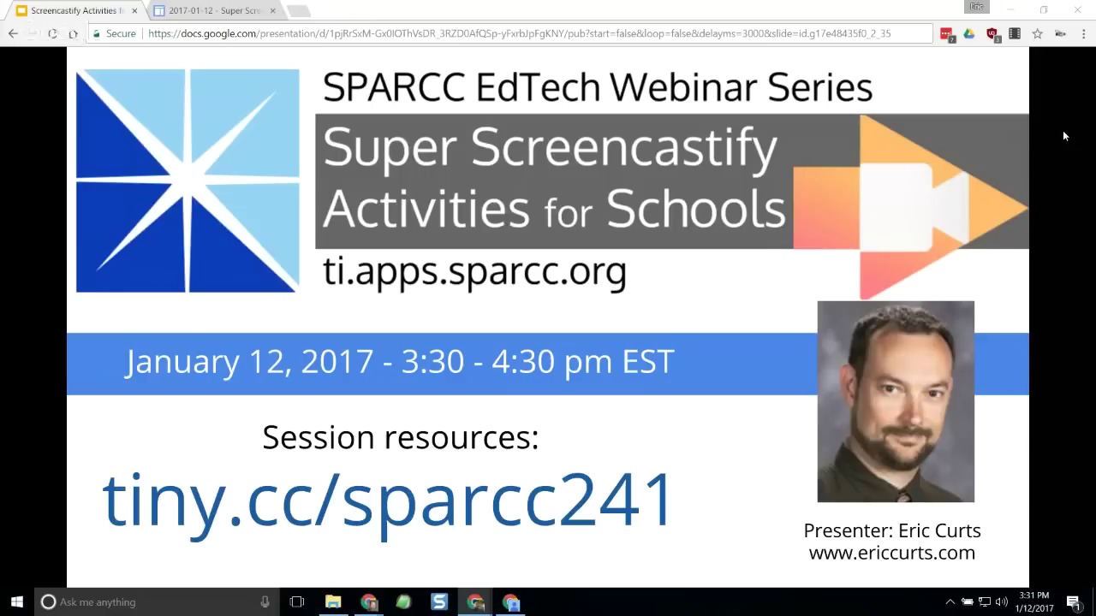
- Advance the published deck from the title slide to slide 2, the Presenter slide
left_click(1018, 330)
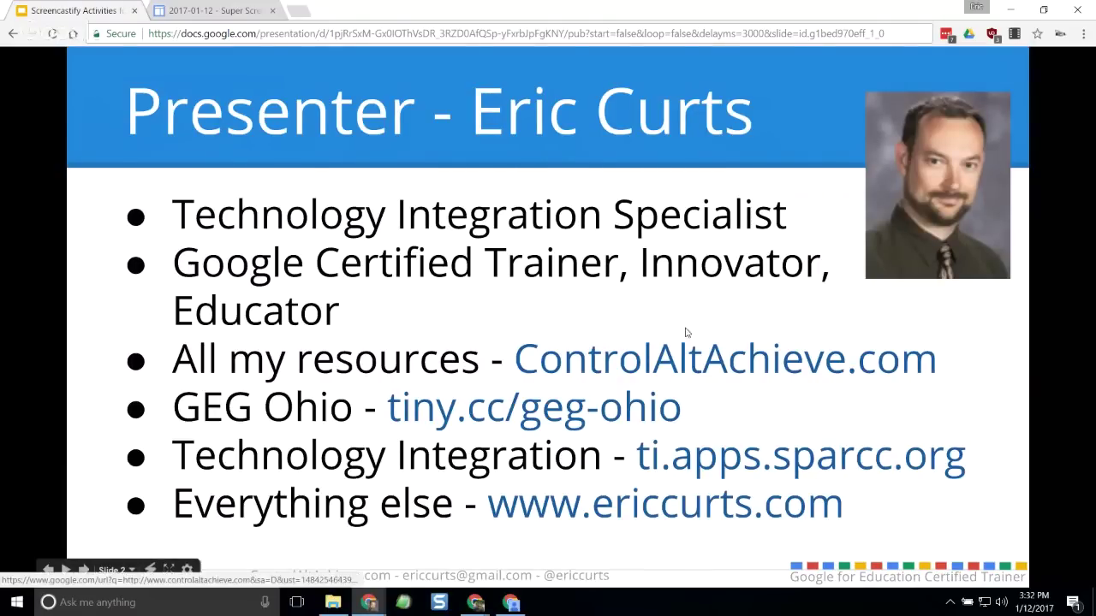
- Return to slide 1, the title slide showing the tiny.cc/sparcc241 resources link
left_click(48, 571)
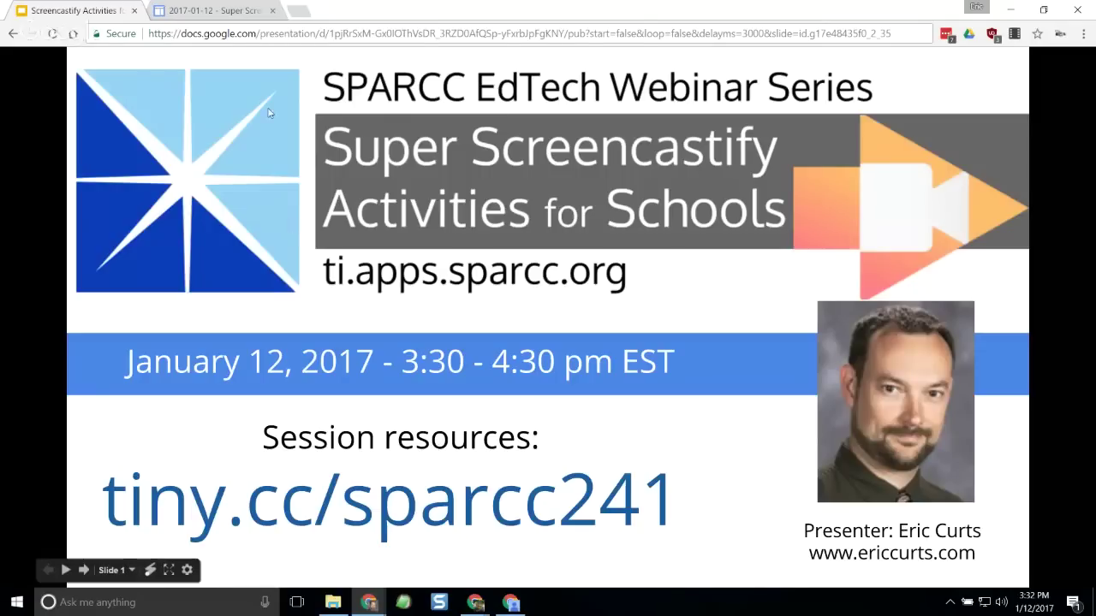
- Switch to the SPARCC session page tab and scroll down to its Session Resources list
left_click(192, 11)
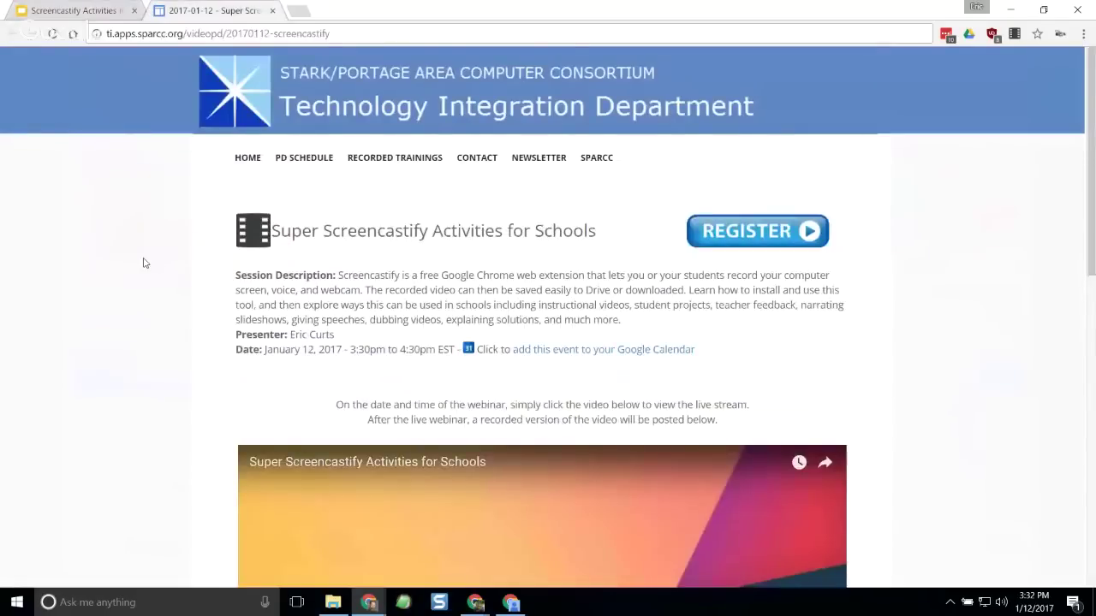
scroll(144, 264, "down", 1)
scroll(144, 264, "up", 1)
scroll(146, 267, "down", 4)
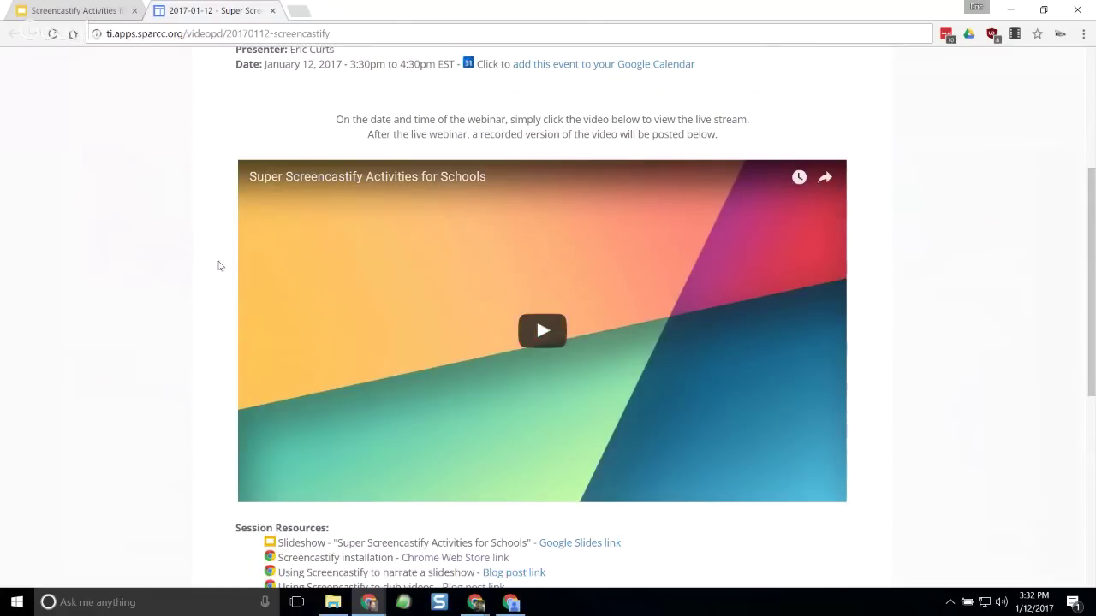
scroll(209, 271, "down", 2)
scroll(210, 271, "down", 3)
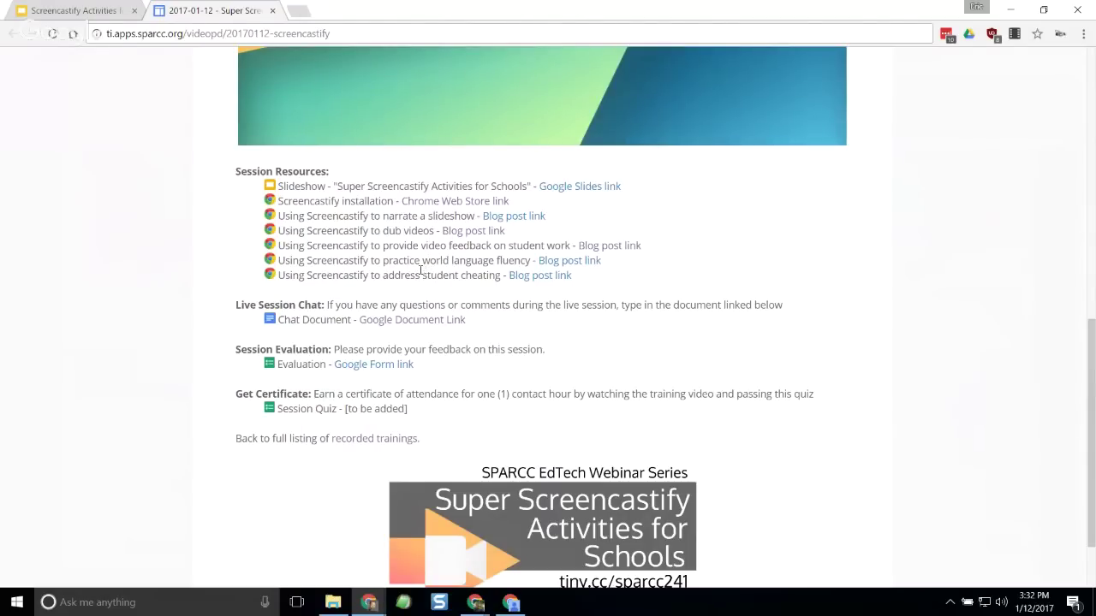
- Scroll through the session page's description, webinar date, live-stream video and certificate quiz
scroll(420, 259, "down", 1)
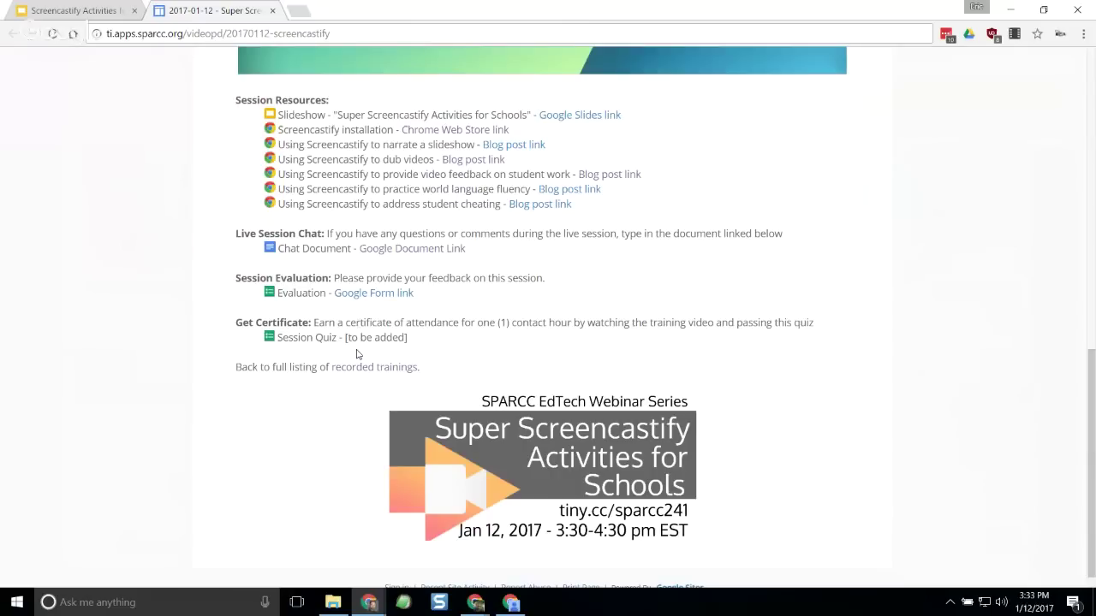
scroll(303, 330, "up", 1)
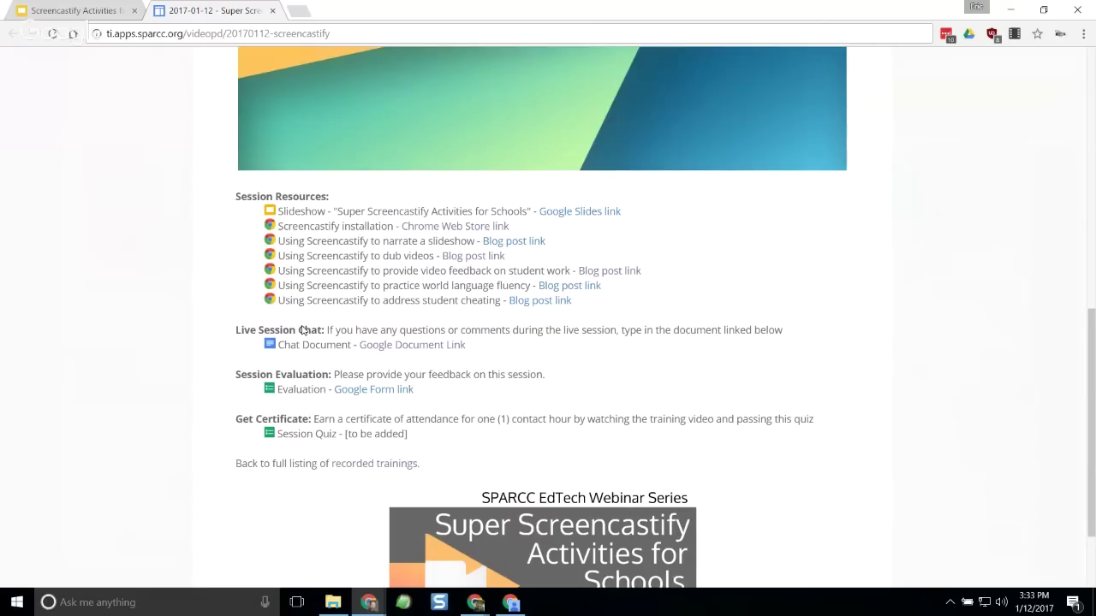
scroll(303, 331, "up", 7)
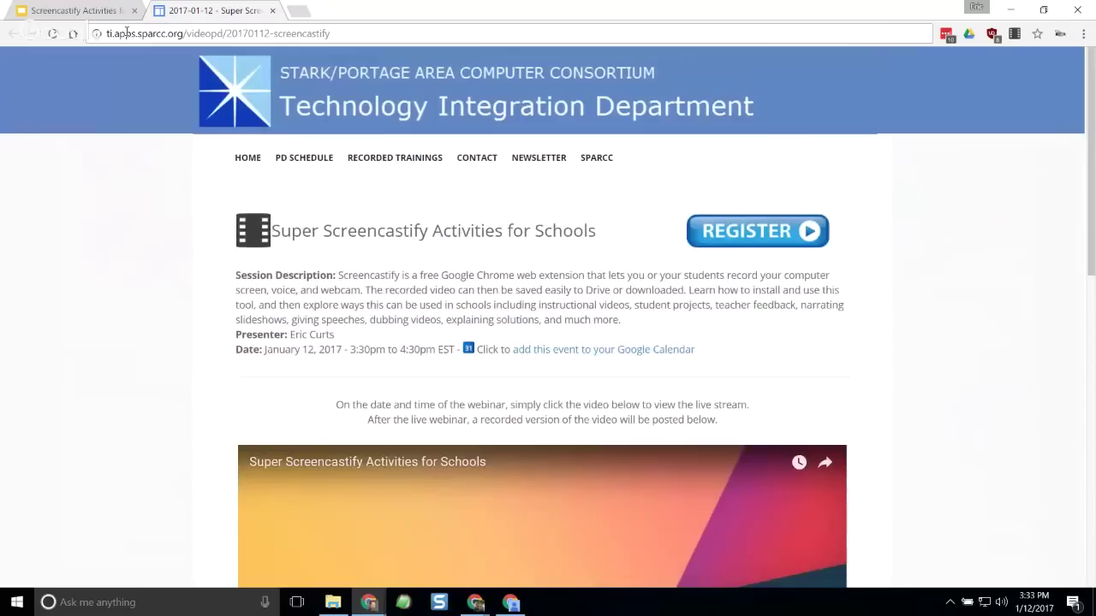
- Return to the slideshow tab and advance past the Presenter slide to slide 3, Session Agenda
left_click(97, 10)
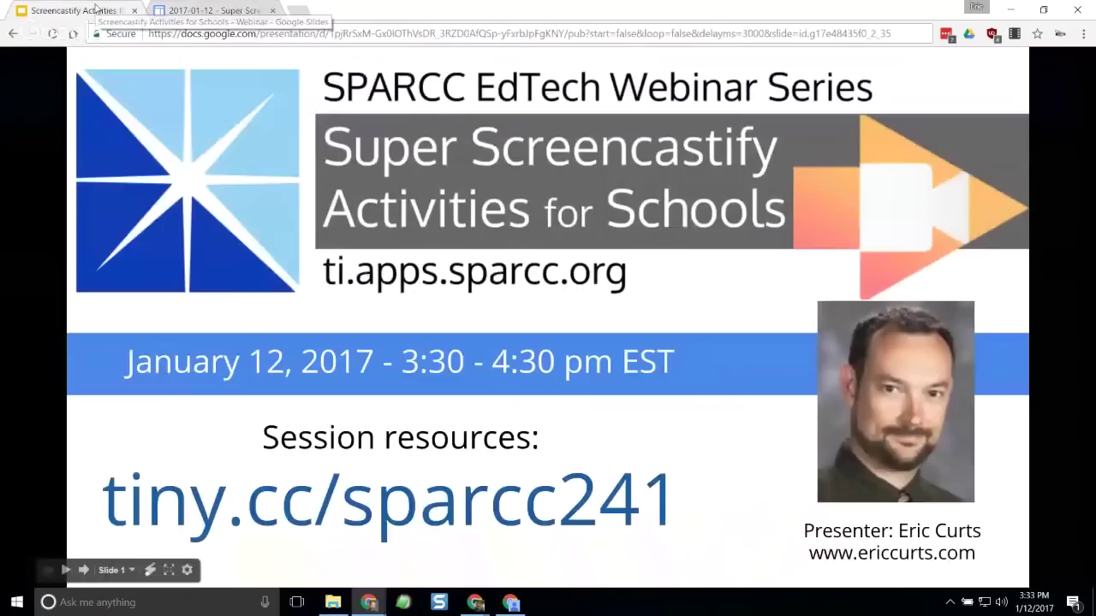
key("Right")
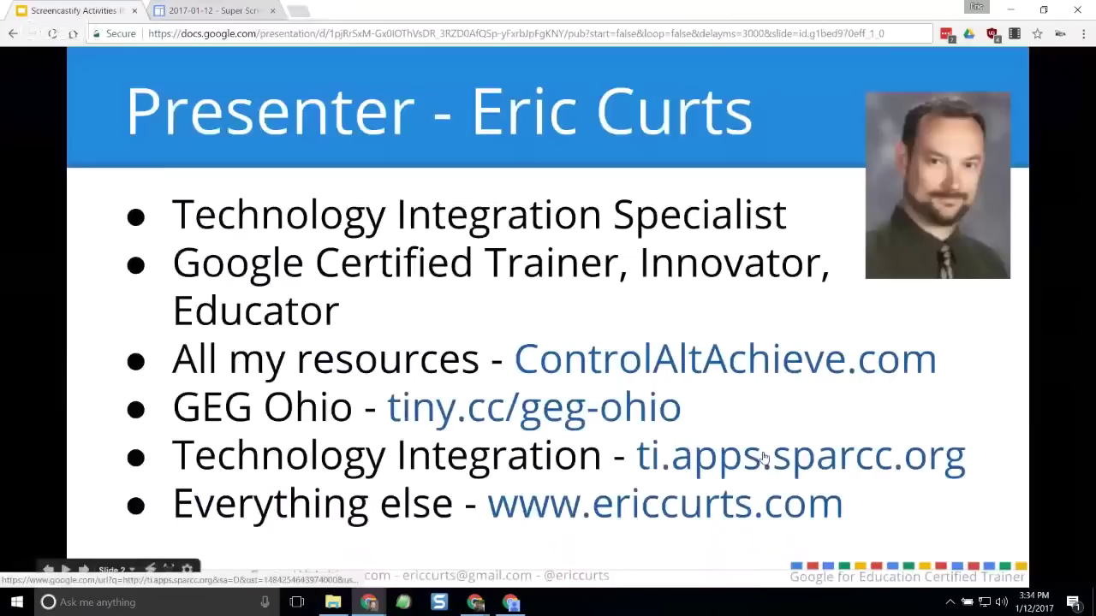
key("Right")
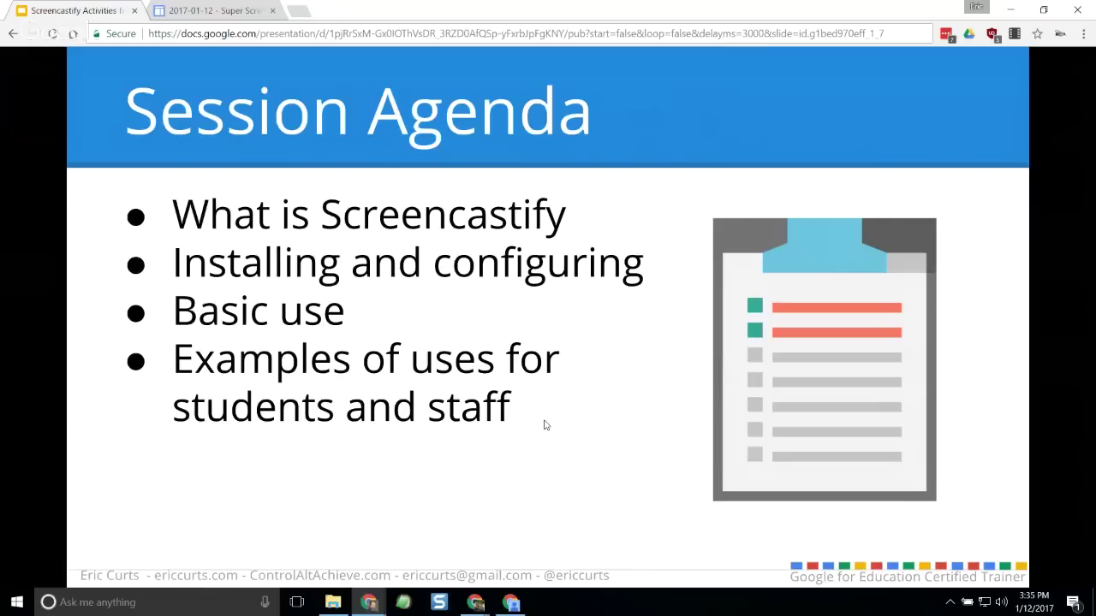
mouse_move(509, 416)
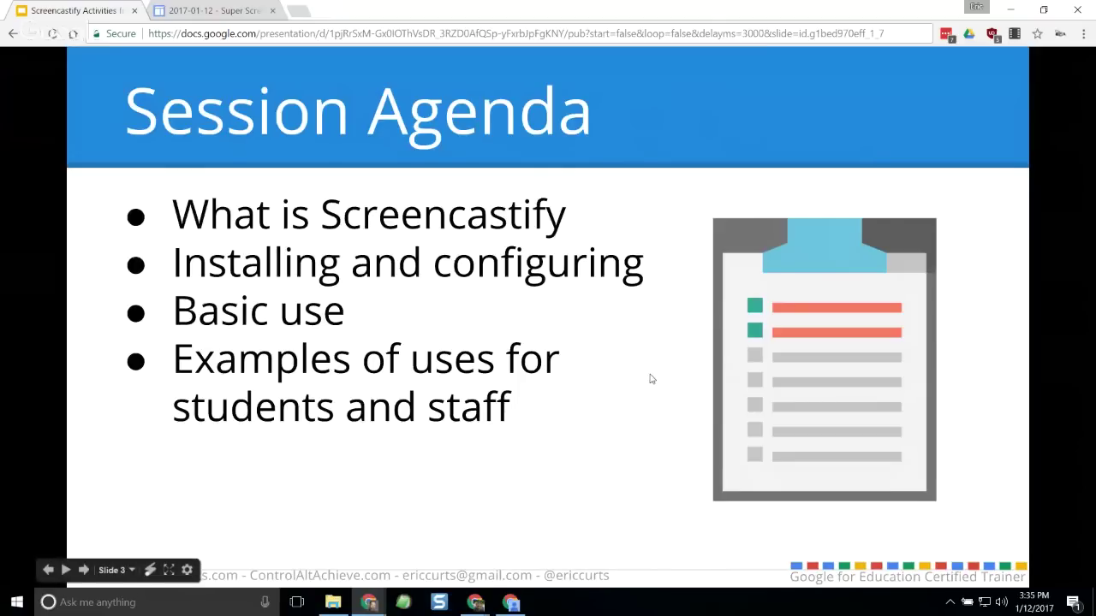
- Advance to slide 4, Prerequisites, listing Chrome, extension installs and introductory level
left_click(1010, 366)
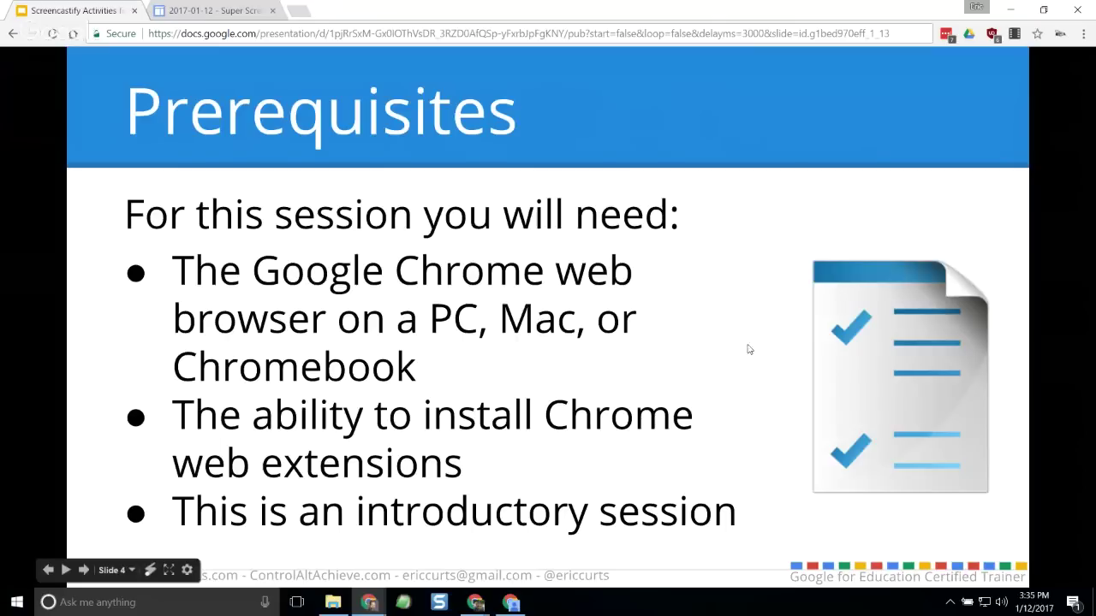
- Advance to slide 5, 'On with the session...', pointing to tiny.cc/sparcc241
left_click(1006, 220)
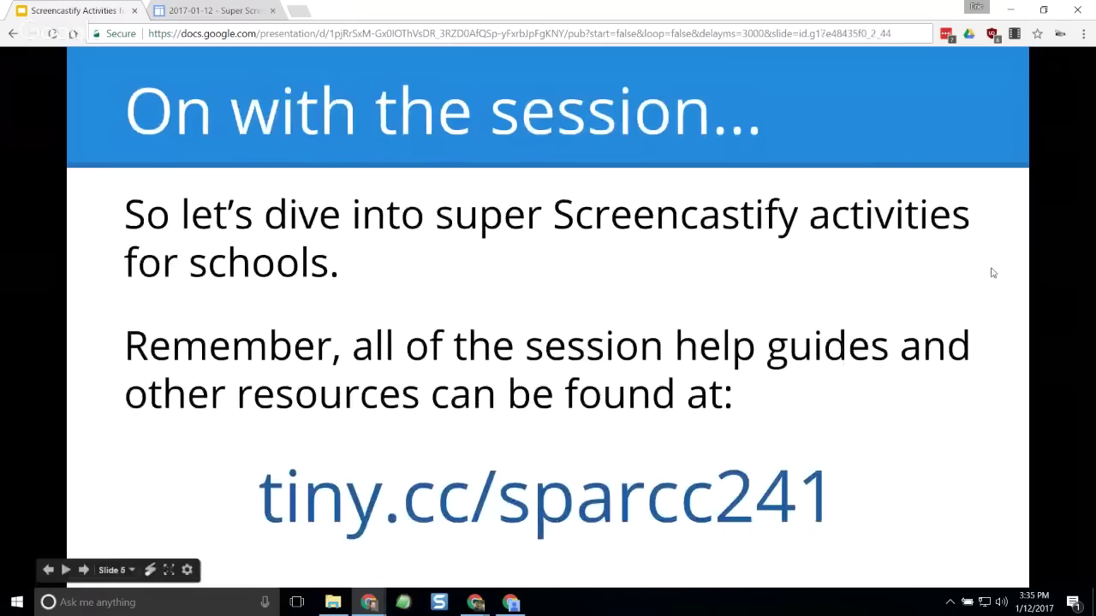
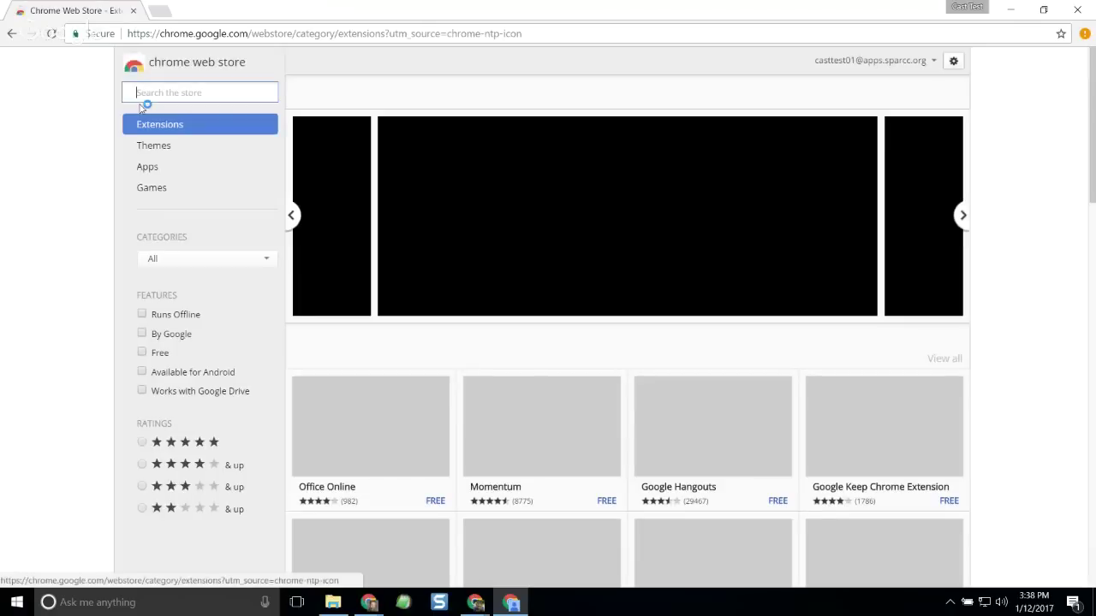
- Search the Chrome Web Store for 'screencastify', open Screen Video Recorder, and choose Add to Chrome
type("s")
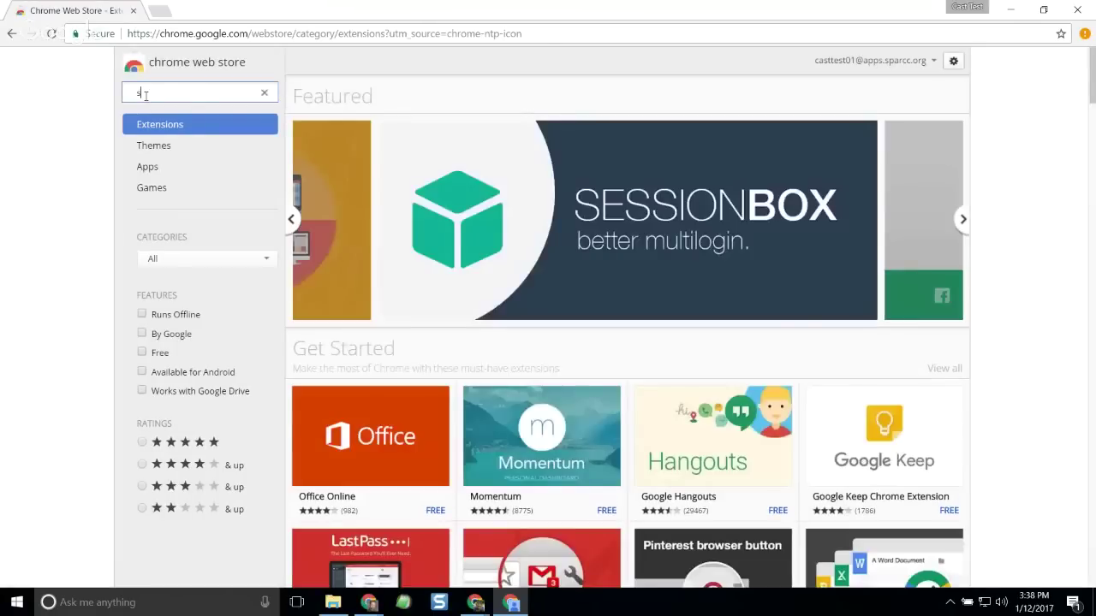
type("creencastify")
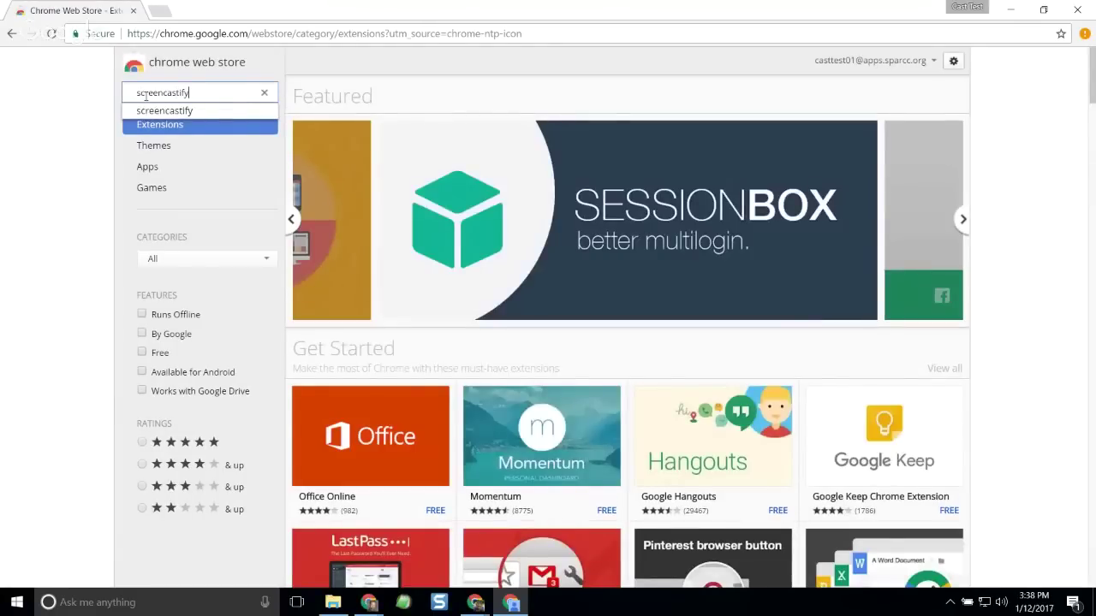
key("Return")
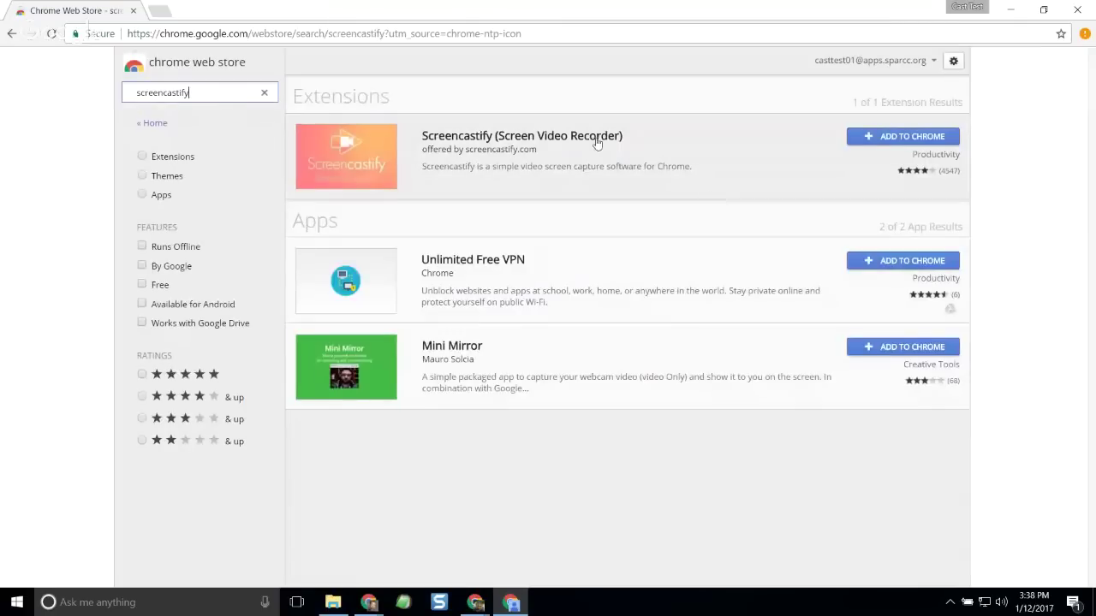
left_click(590, 141)
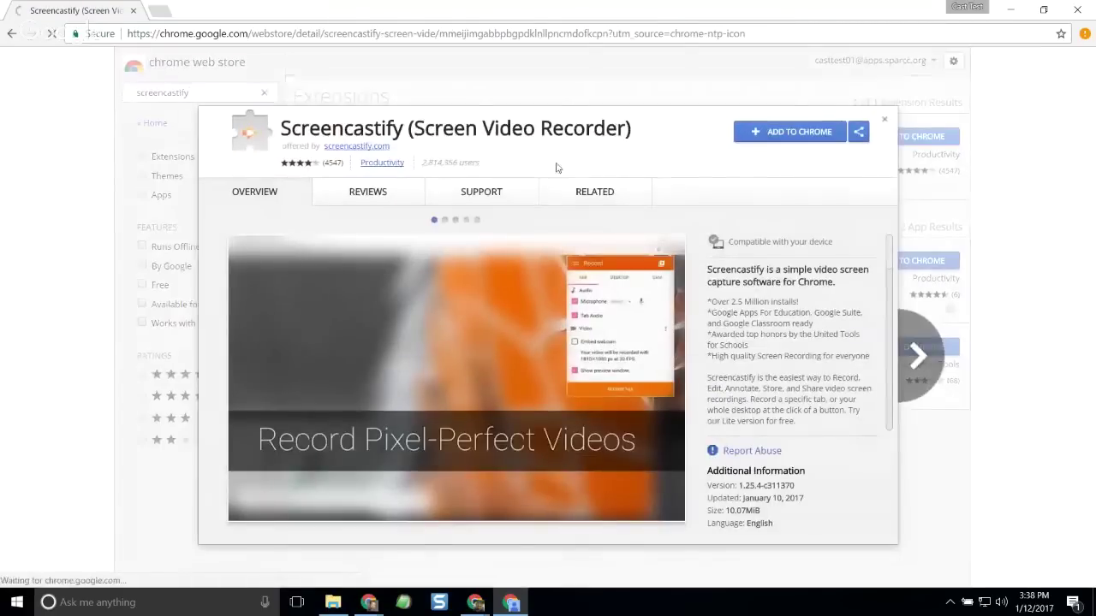
left_click(793, 137)
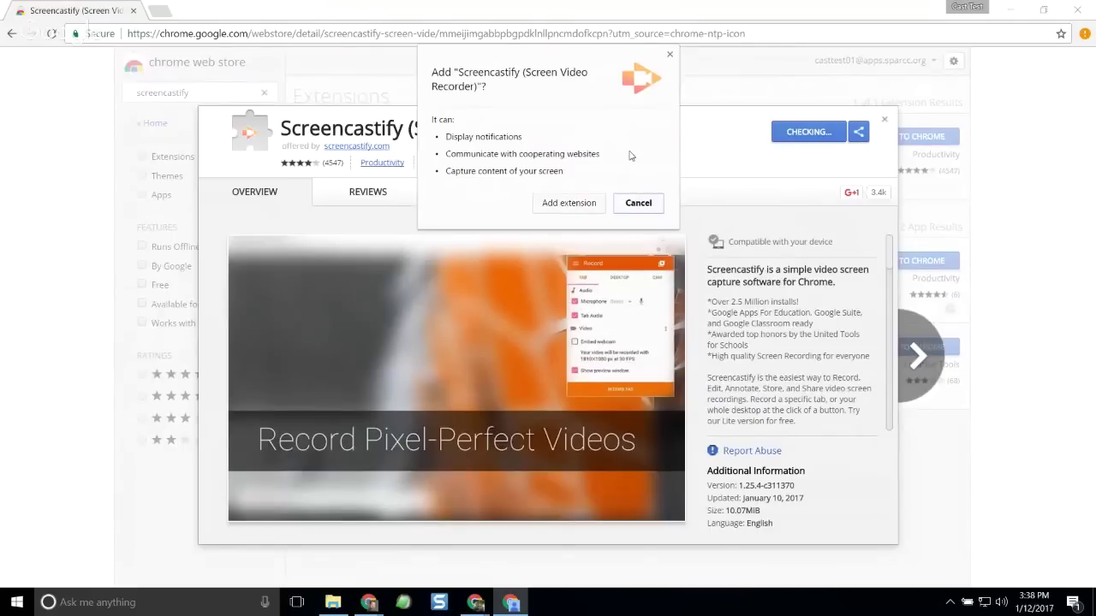
- Confirm adding the Screencastify extension to Chrome
left_click(569, 208)
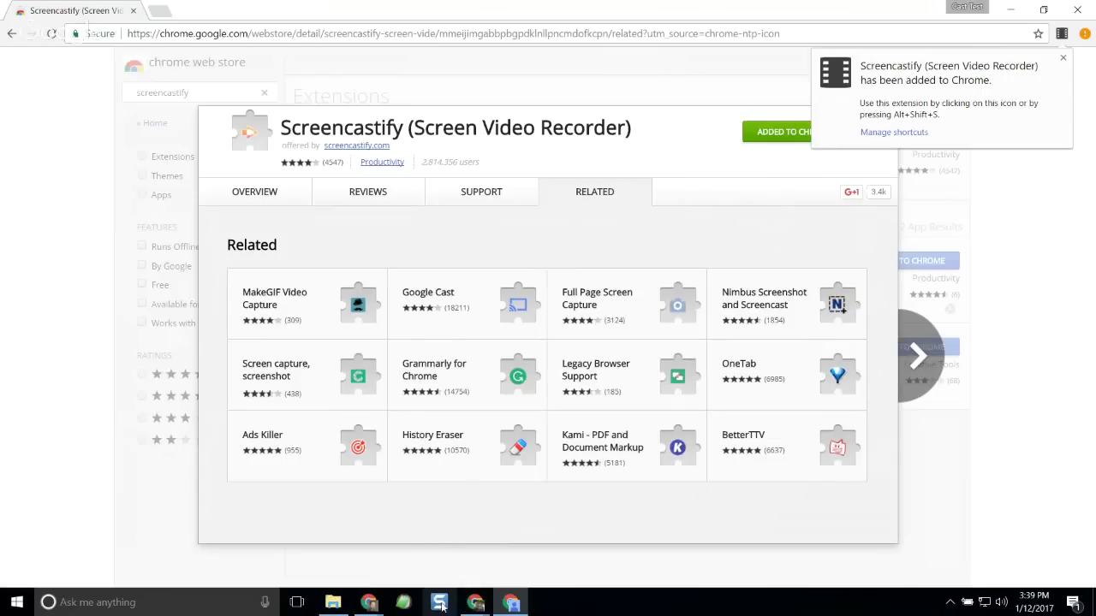
- Advance the Screencastify Activities slides to slide 9, Permissions, then return to the Web Store window
mouse_move(378, 608)
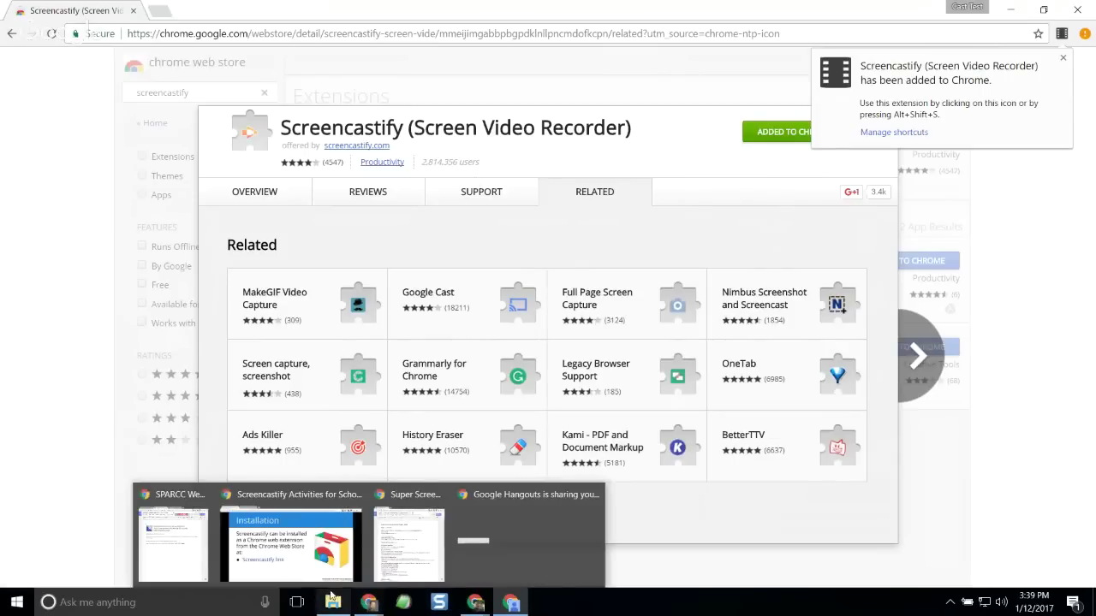
left_click(306, 580)
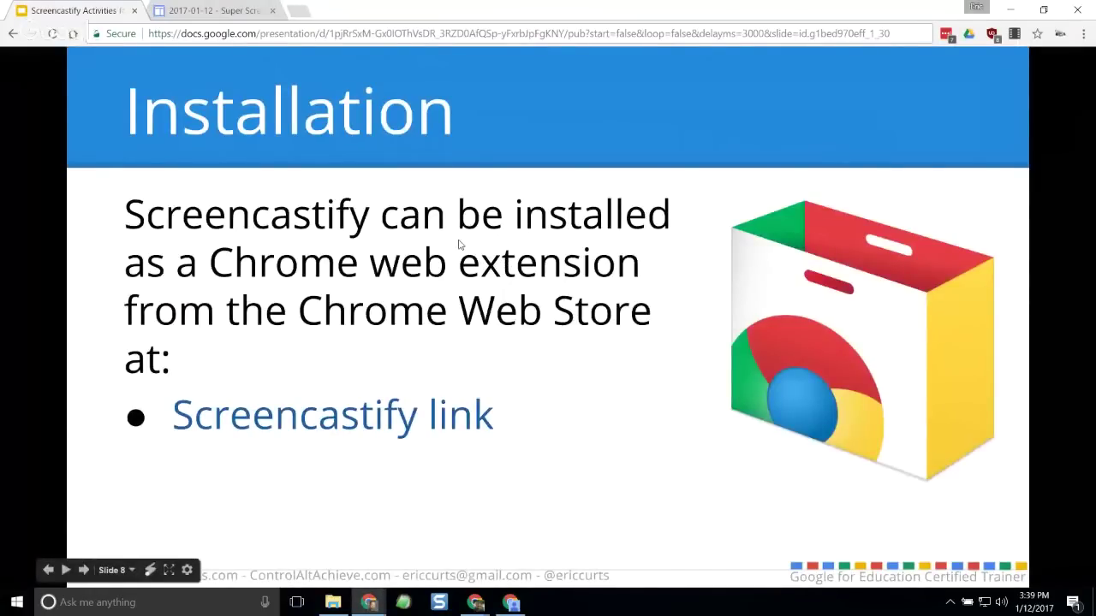
left_click(458, 244)
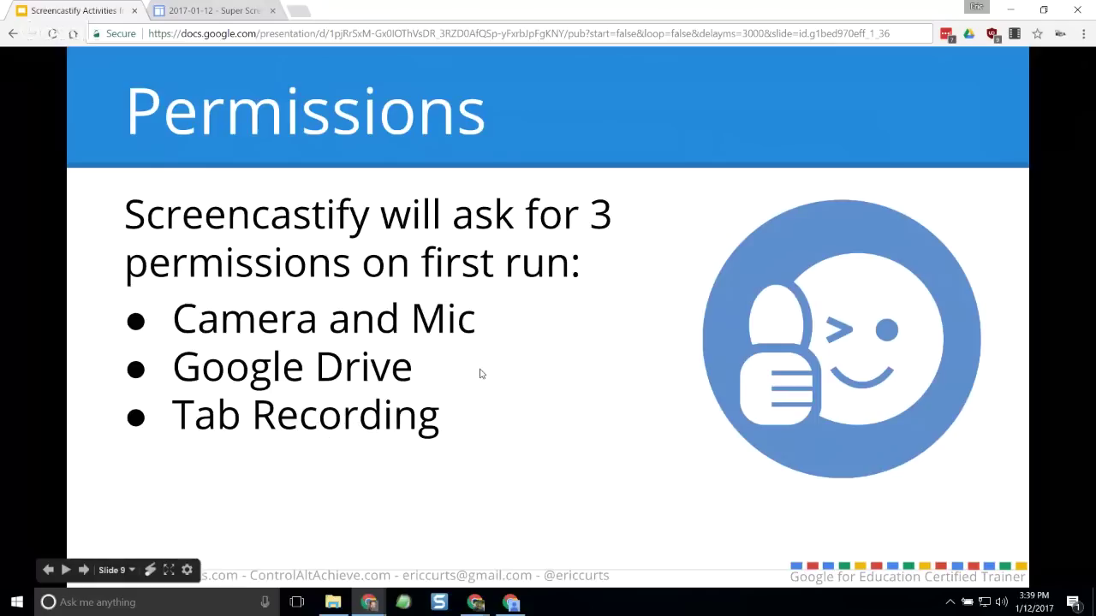
left_click(516, 606)
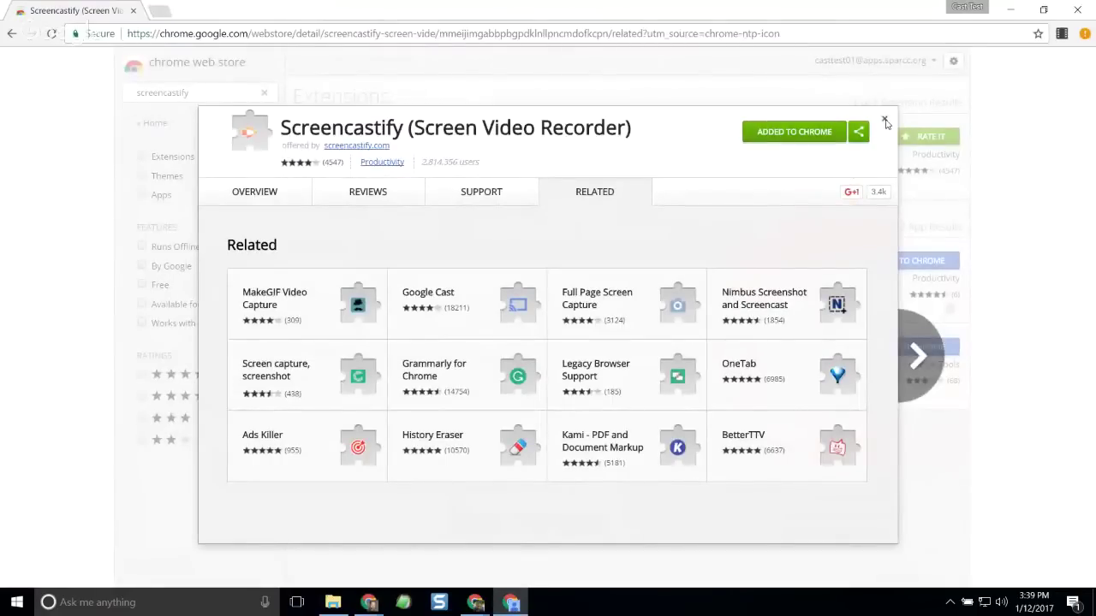
- Close the Screencastify details dialog and open a new blank Chrome tab
left_click(884, 119)
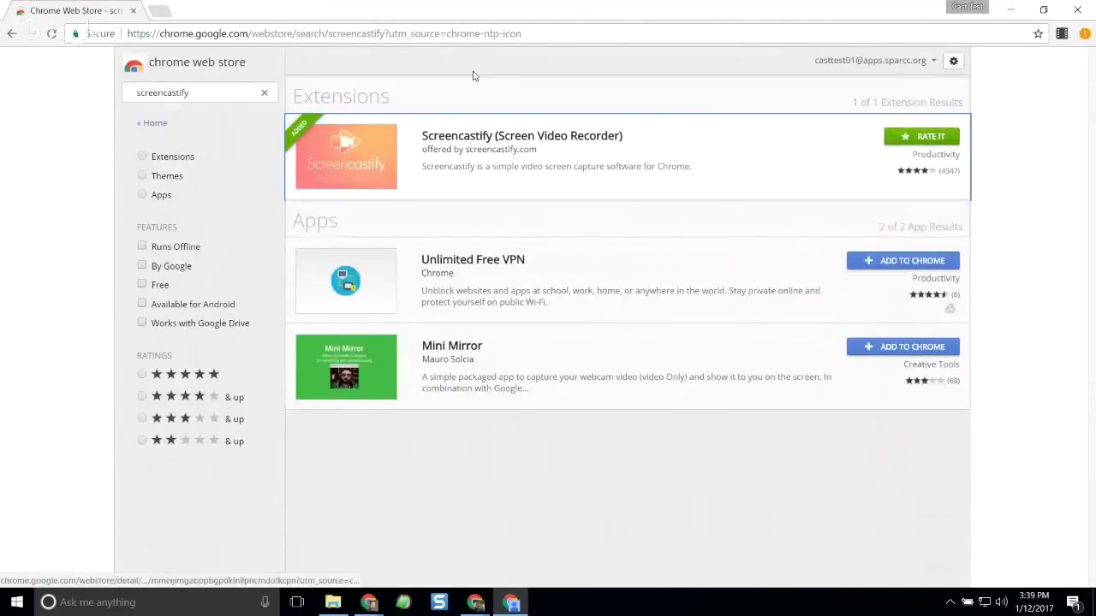
left_click(160, 12)
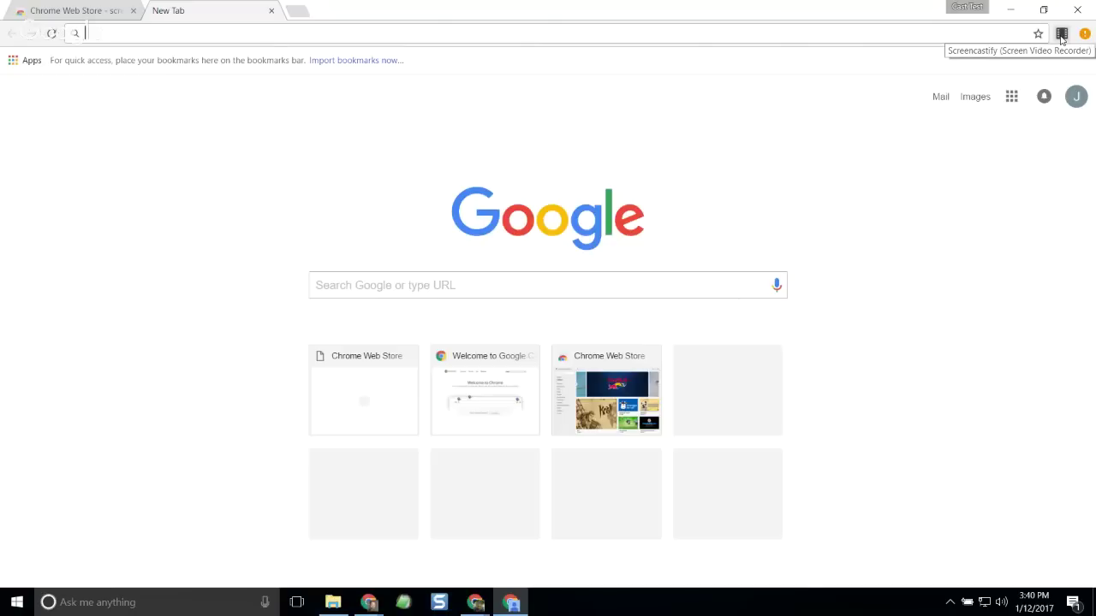
- Launch Screencastify from the toolbar and allow its camera and microphone access
left_click(1062, 34)
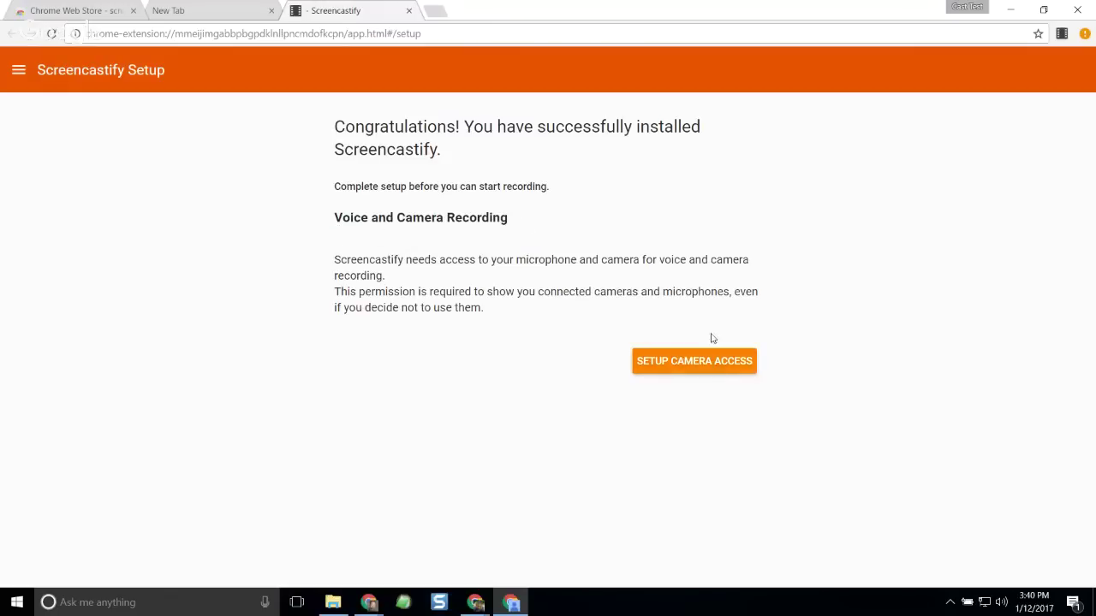
left_click(706, 366)
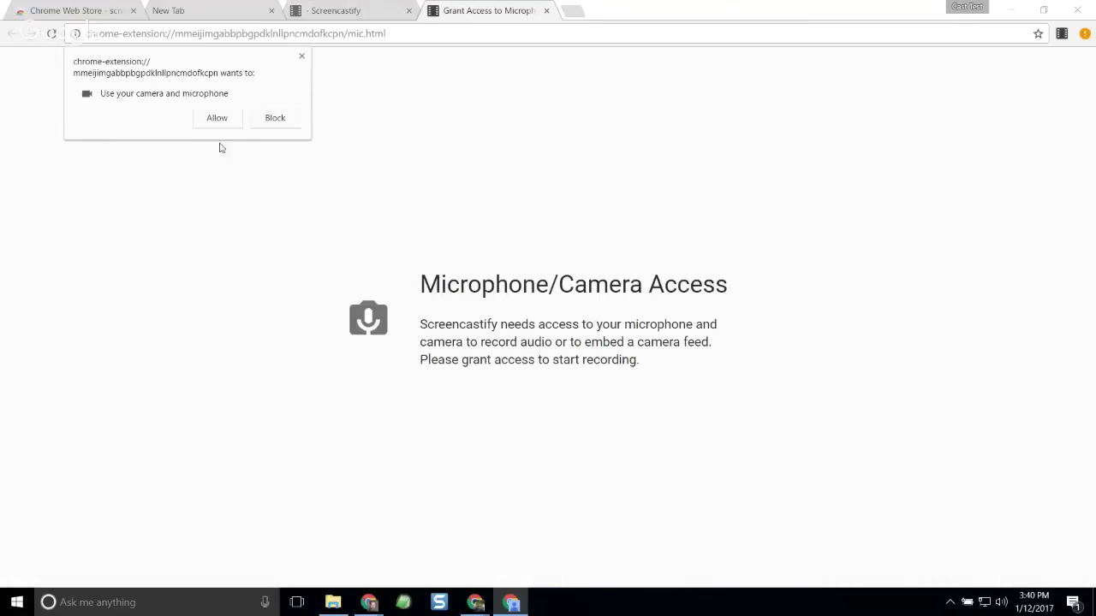
left_click(216, 119)
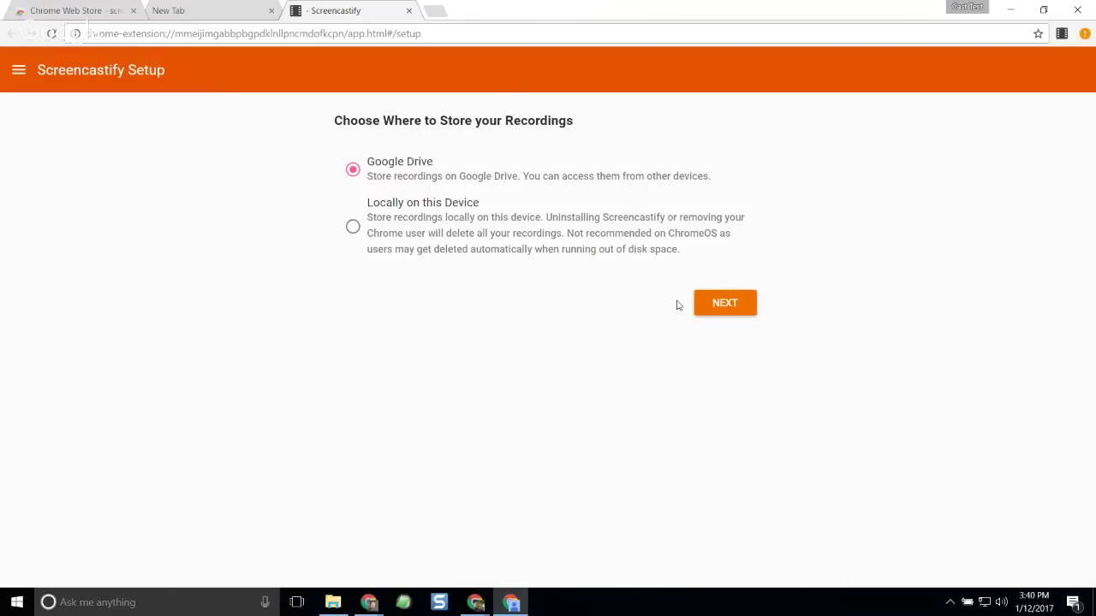
- Keep Google Drive as storage, sign in with the Google account, and allow Drive access
left_click(722, 305)
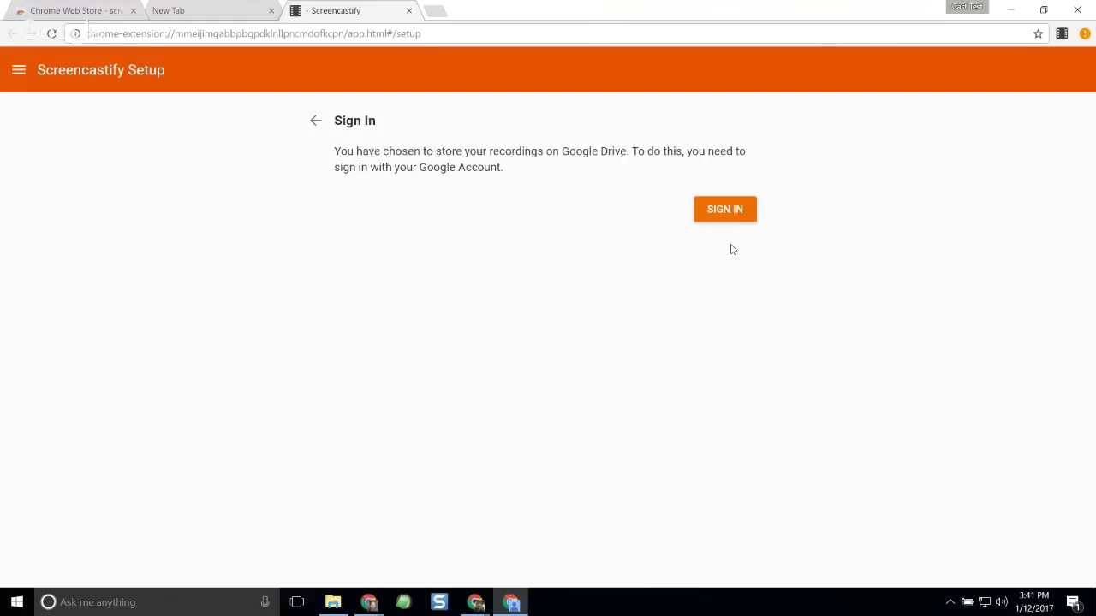
left_click(728, 216)
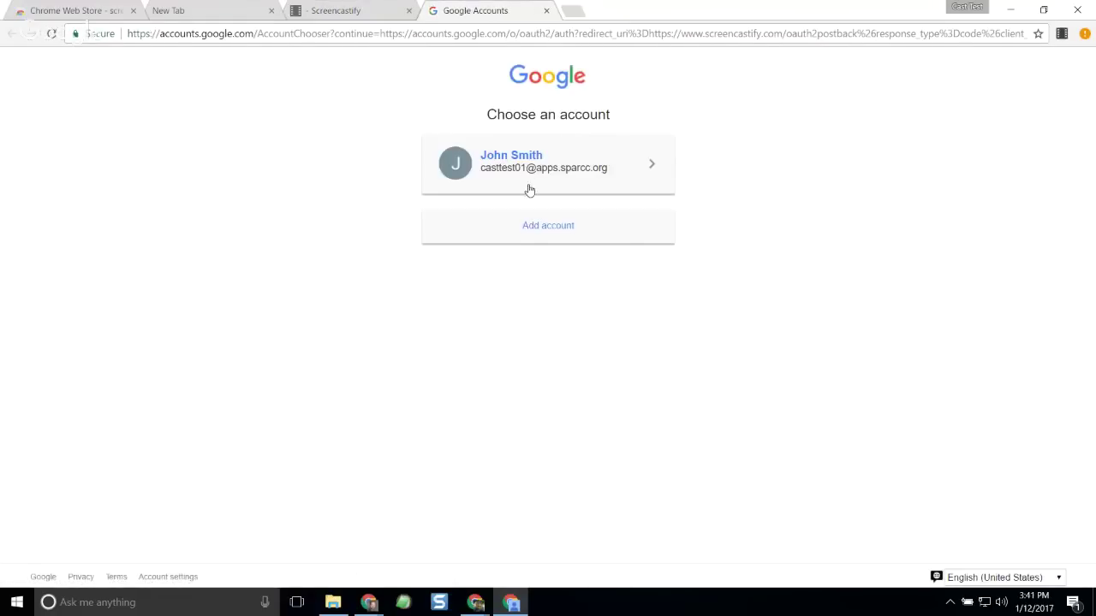
left_click(578, 163)
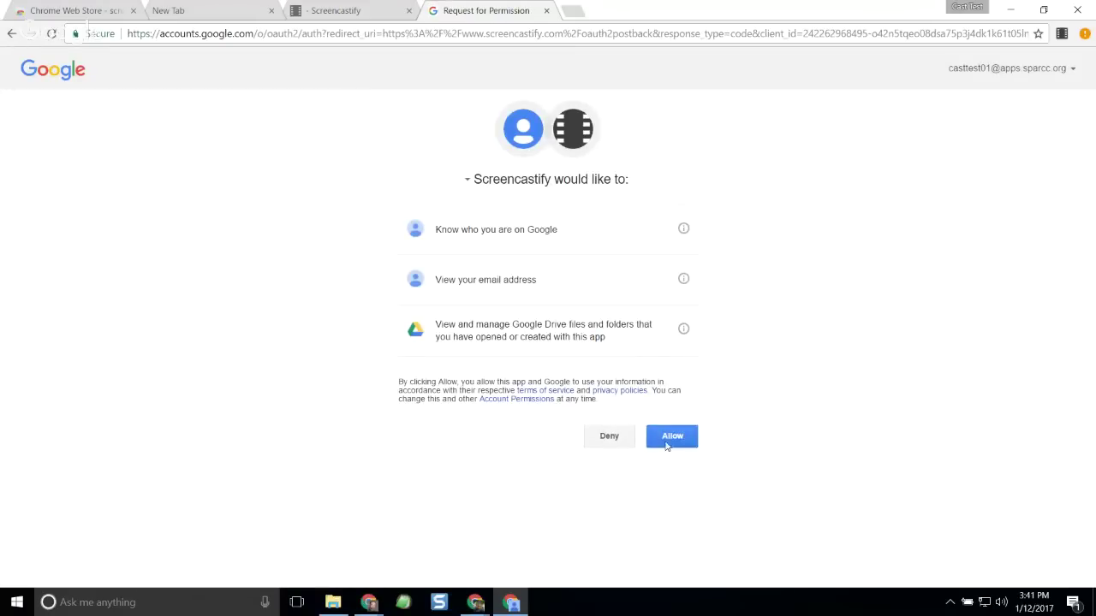
left_click(668, 444)
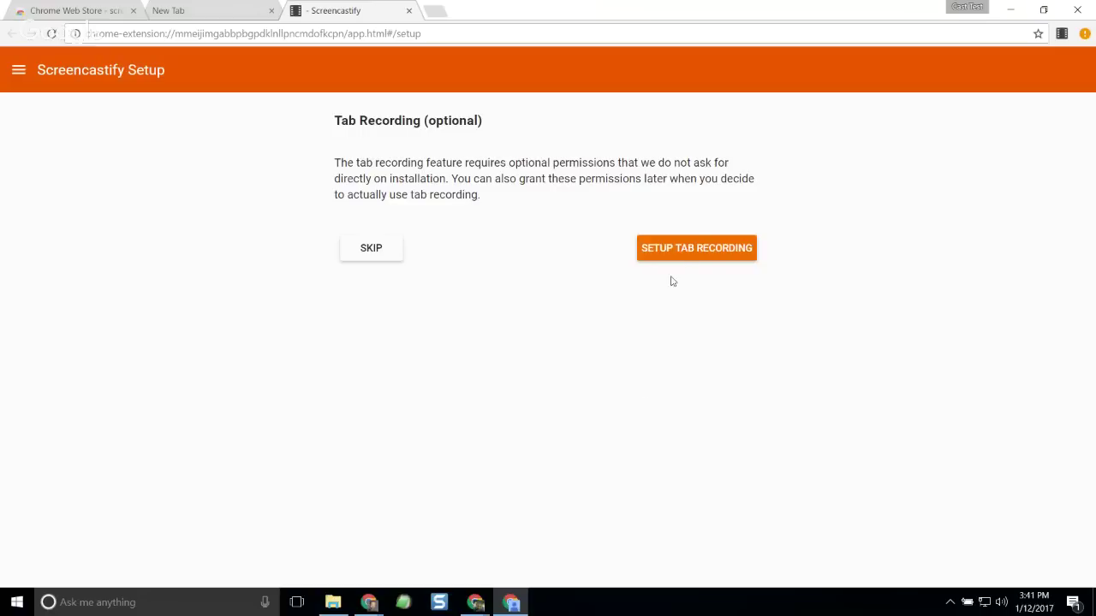
- Grant tab-recording permission and answer the survey as a Grade School educator
left_click(690, 249)
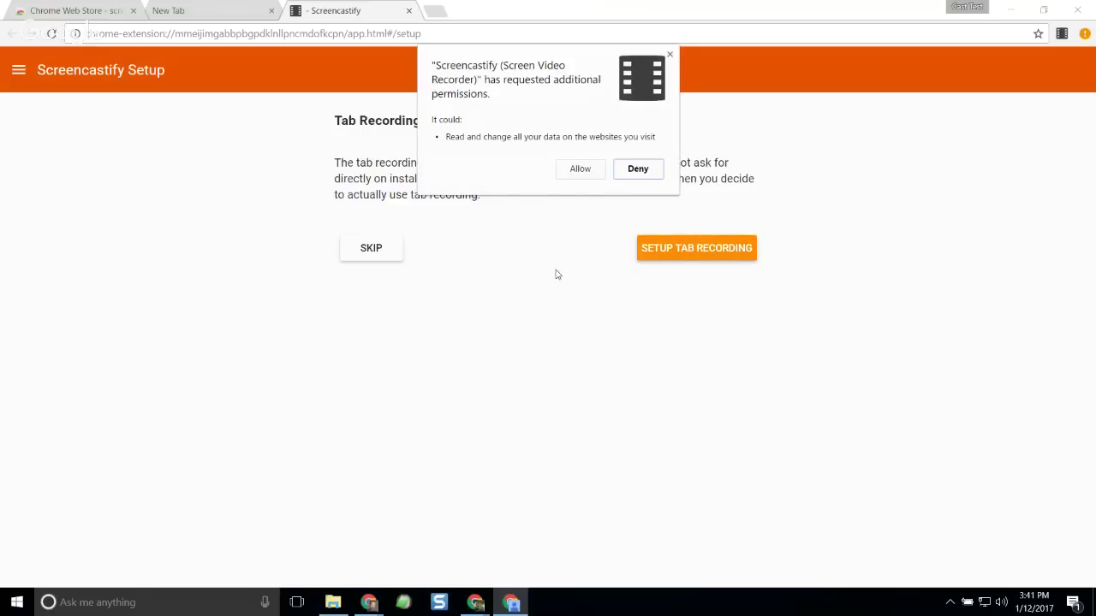
left_click(577, 169)
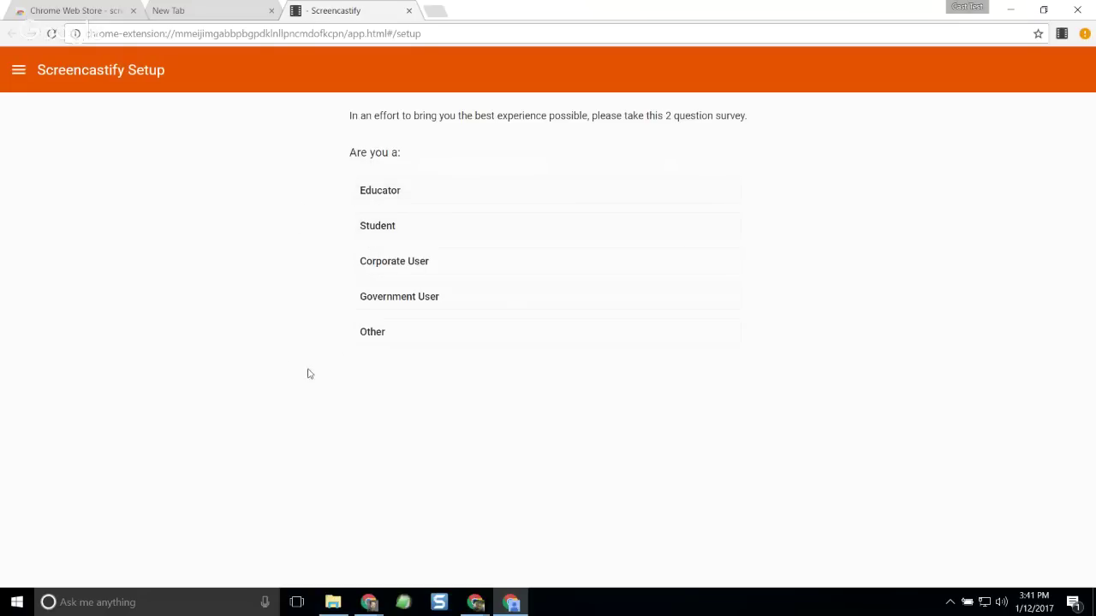
left_click(365, 200)
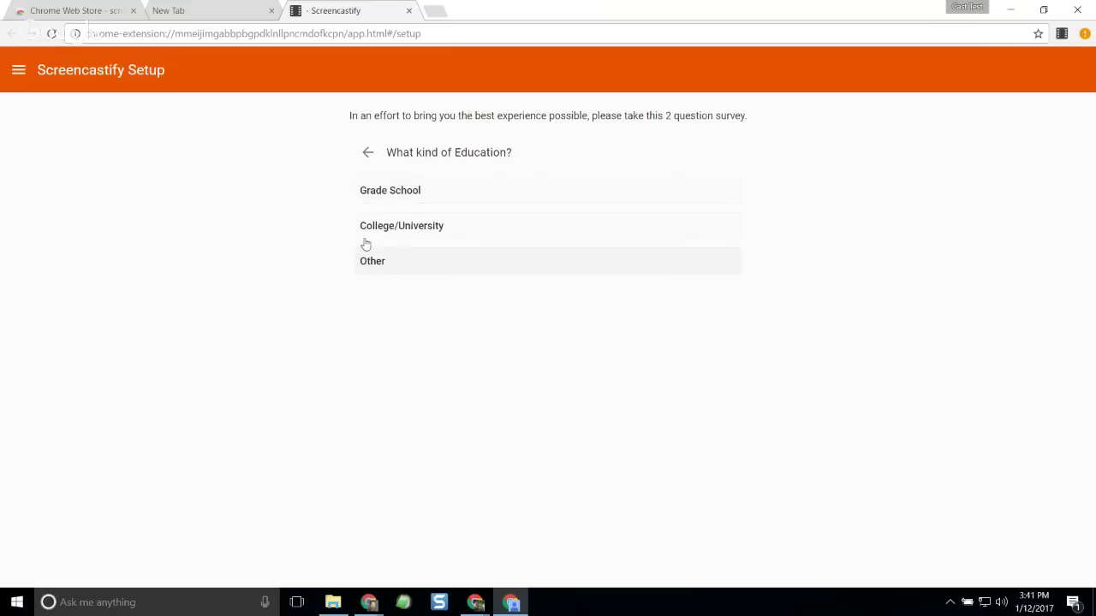
left_click(395, 195)
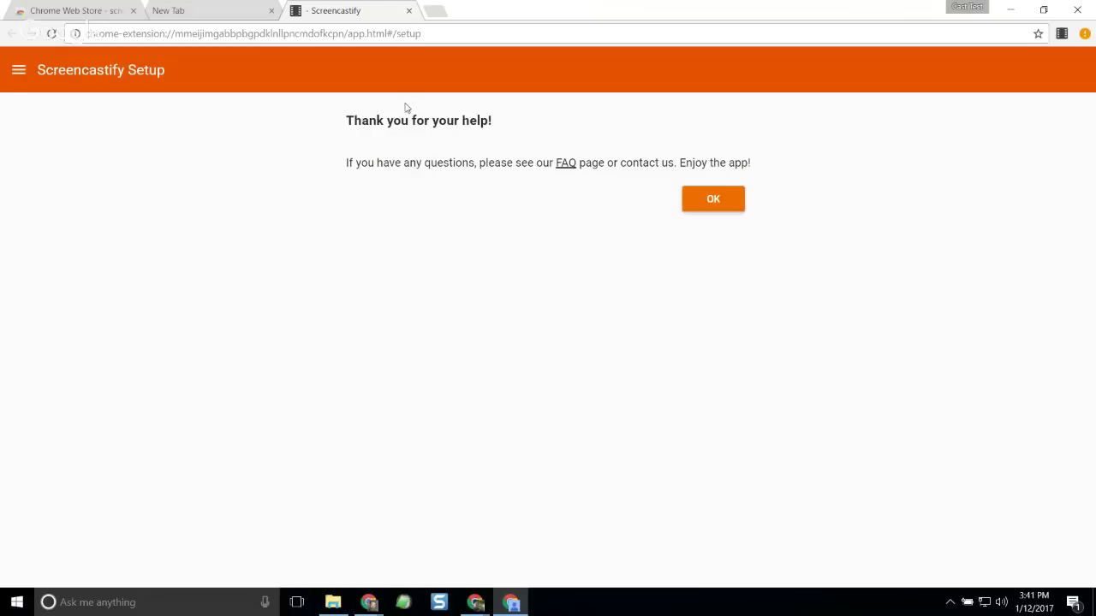
- Close the Screencastify setup and extra new tabs, then minimize the Web Store window
left_click(409, 11)
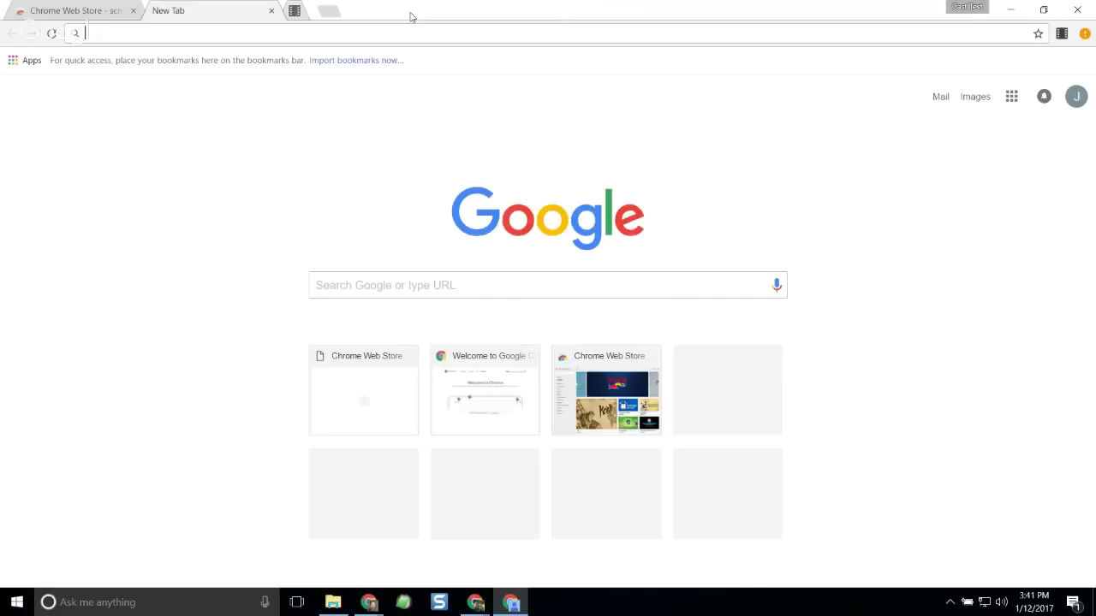
left_click(271, 12)
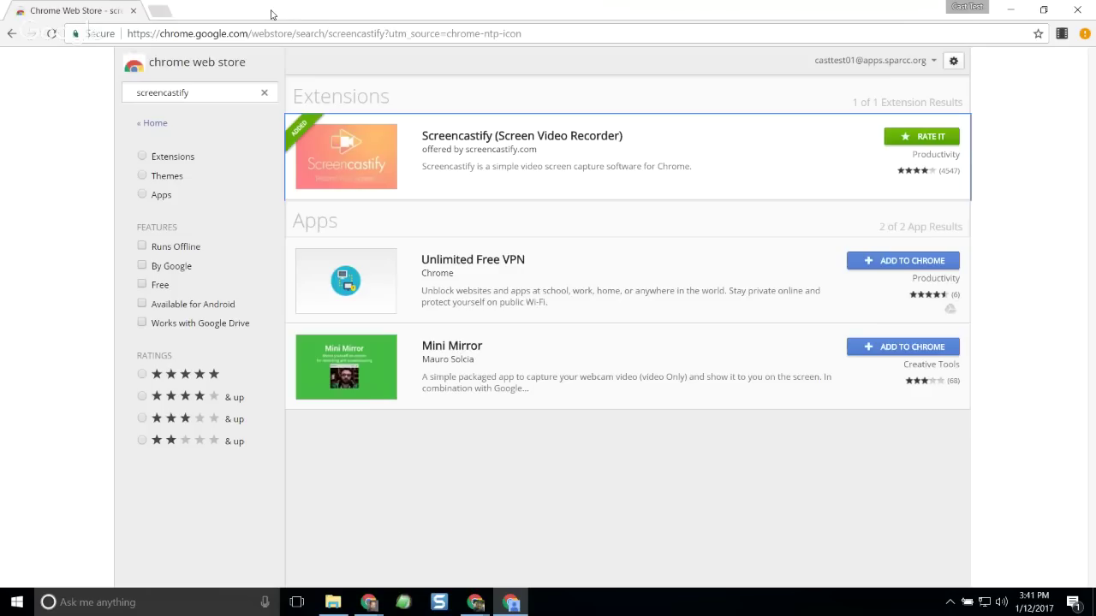
left_click(1012, 12)
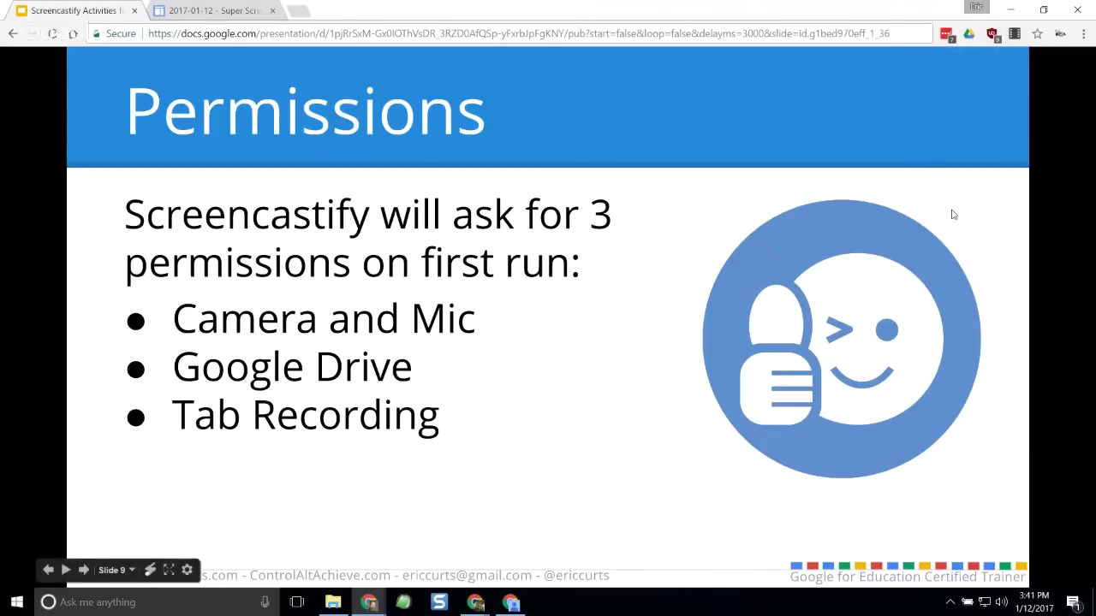
- Move the presentation forward to slide 10, the 'Basic Use' section title
left_click(1018, 246)
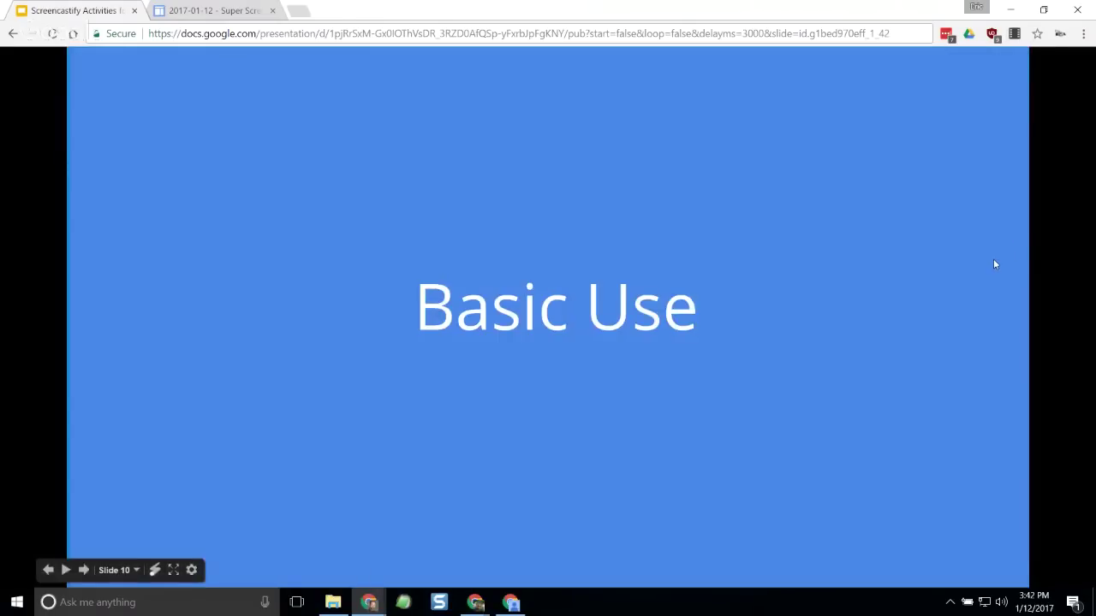
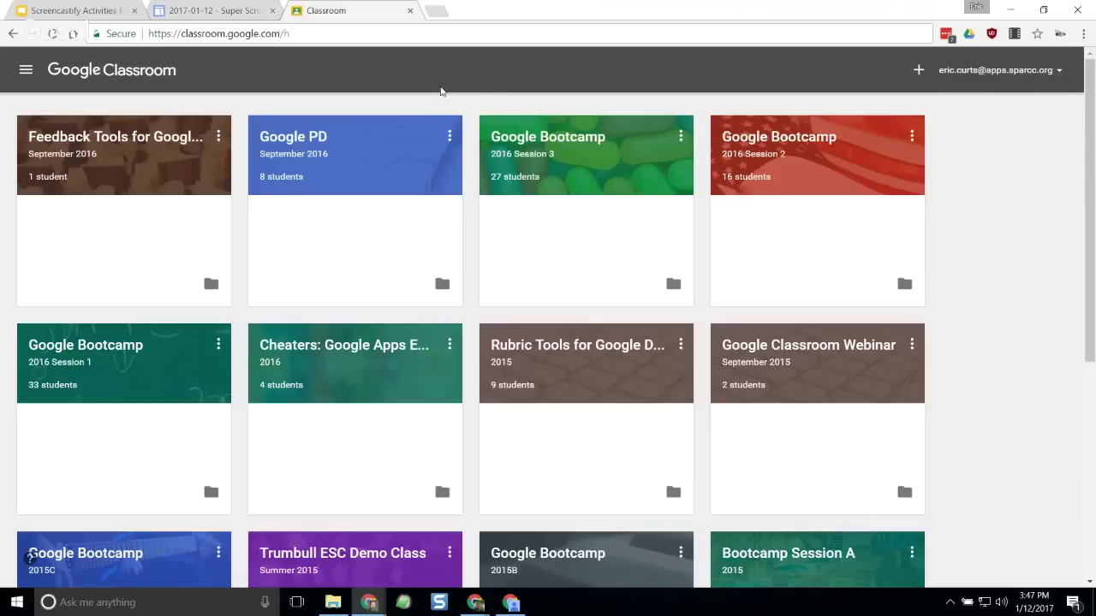
- Open the Rubric Tools for Google Docs 2015 class card and show Screencastify's tab-recording options
left_click(631, 353)
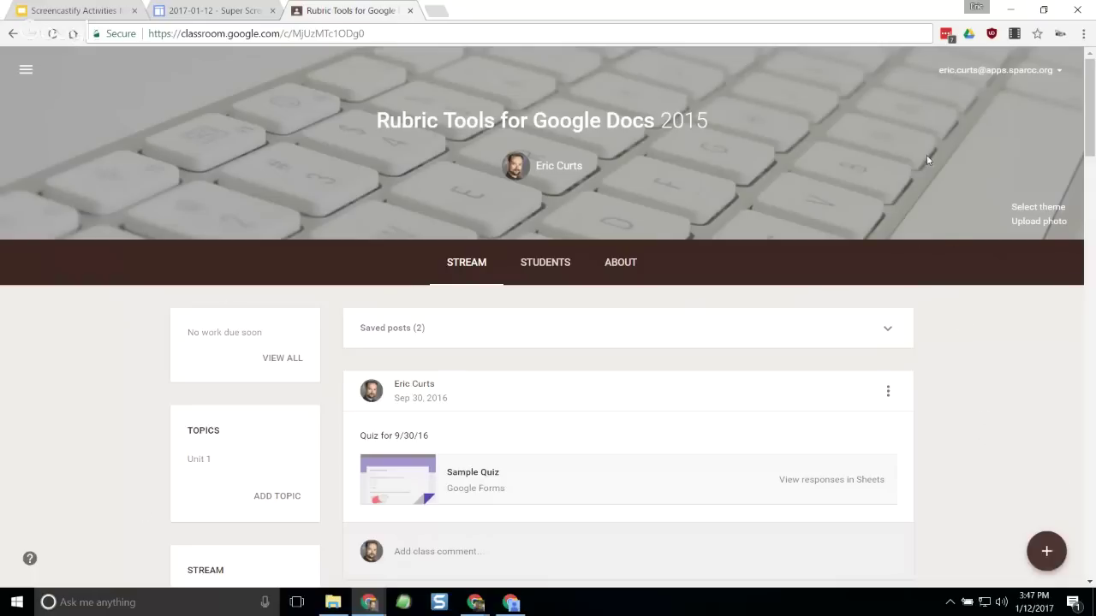
left_click(1015, 35)
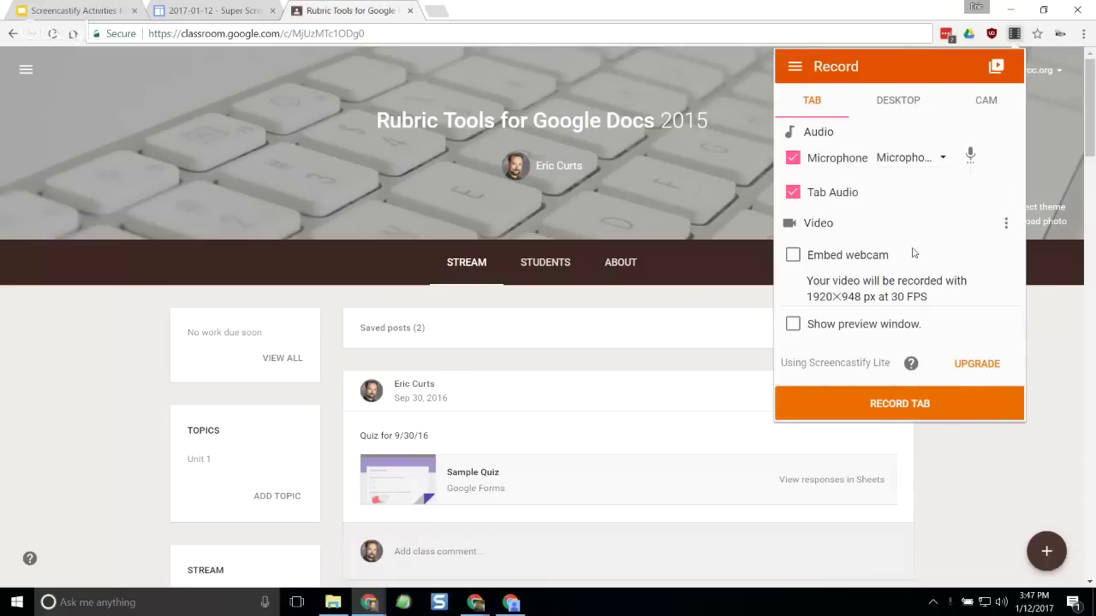
left_click(897, 104)
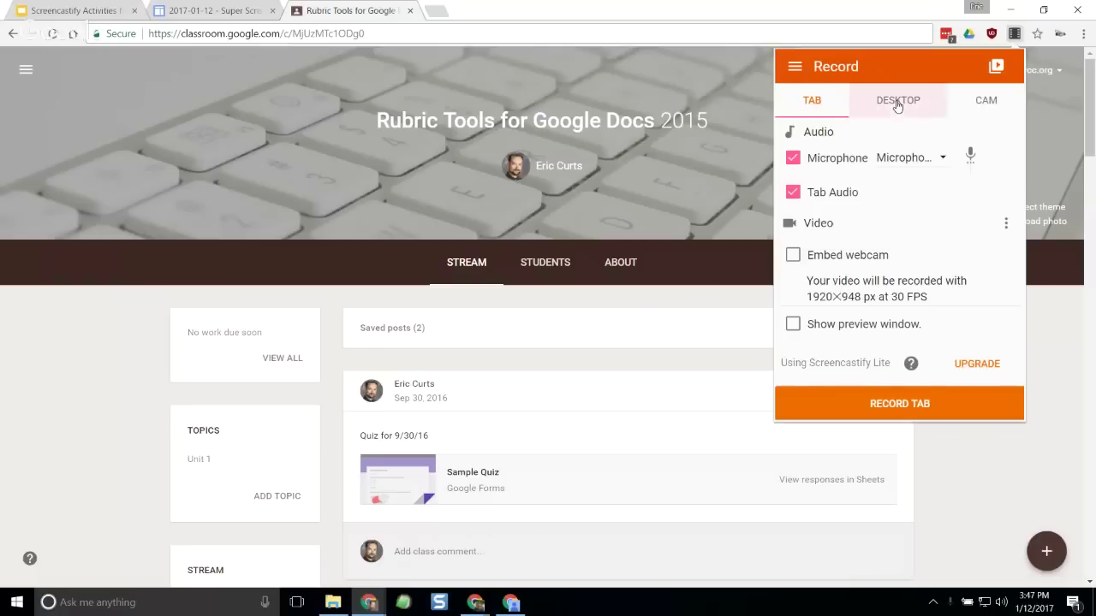
left_click(984, 104)
left_click(822, 105)
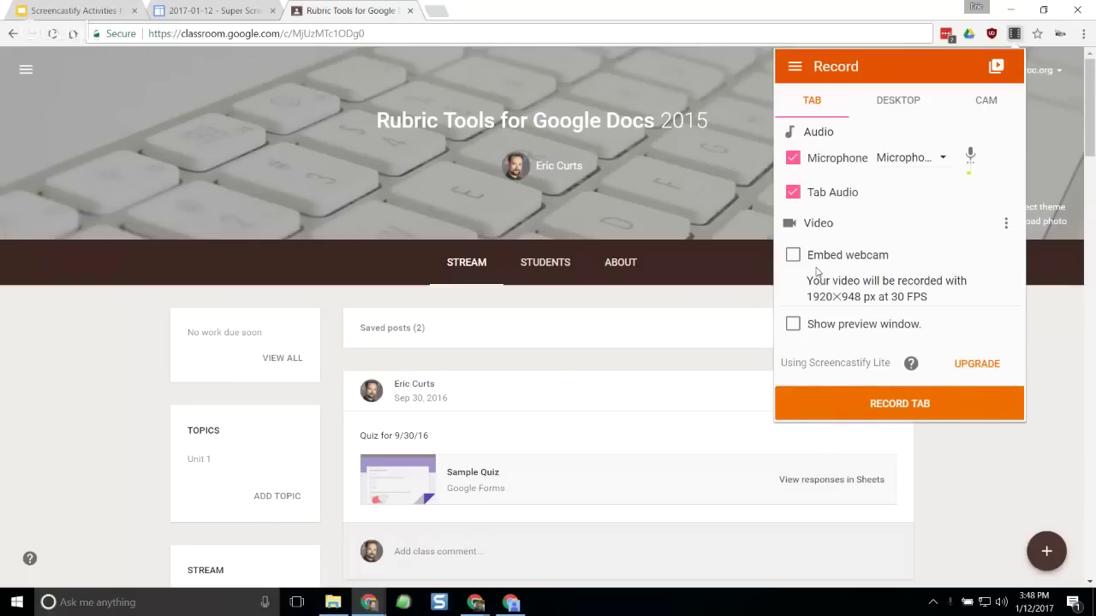
left_click(793, 255)
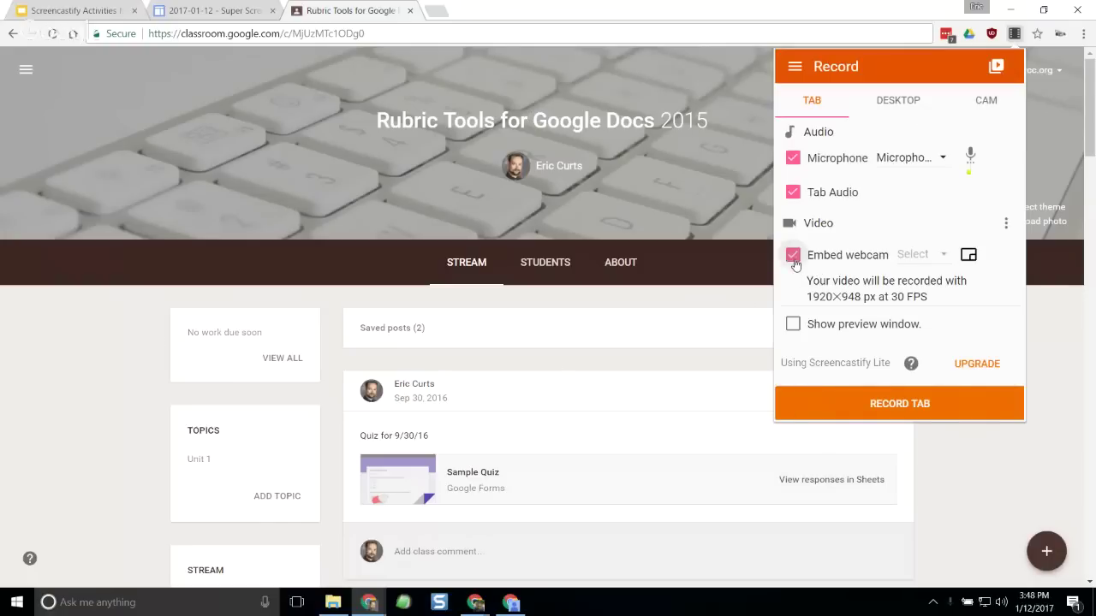
left_click(968, 254)
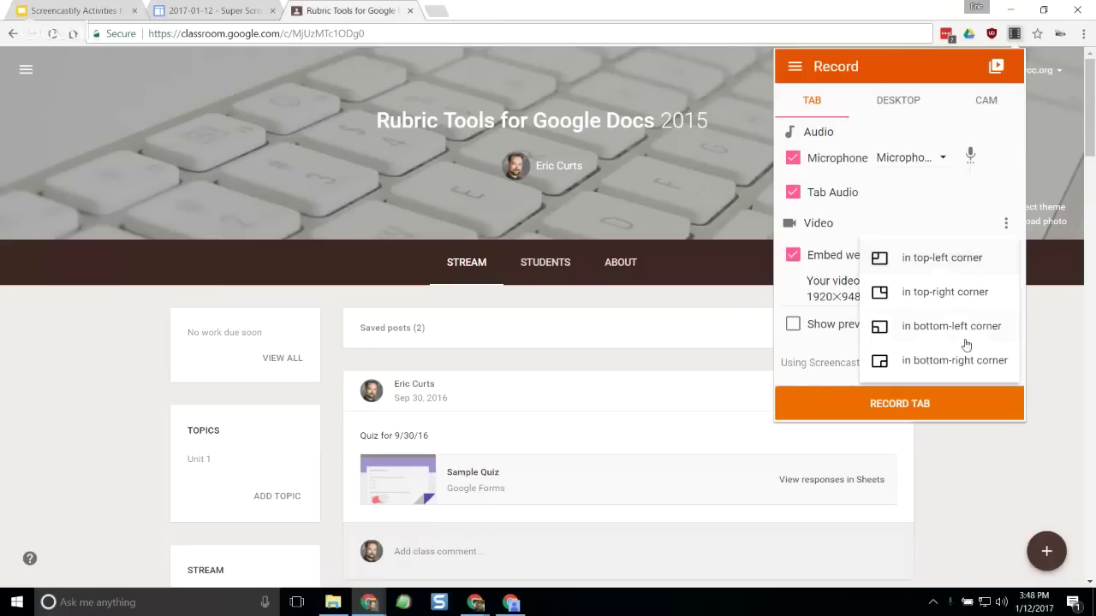
left_click(806, 261)
left_click(805, 258)
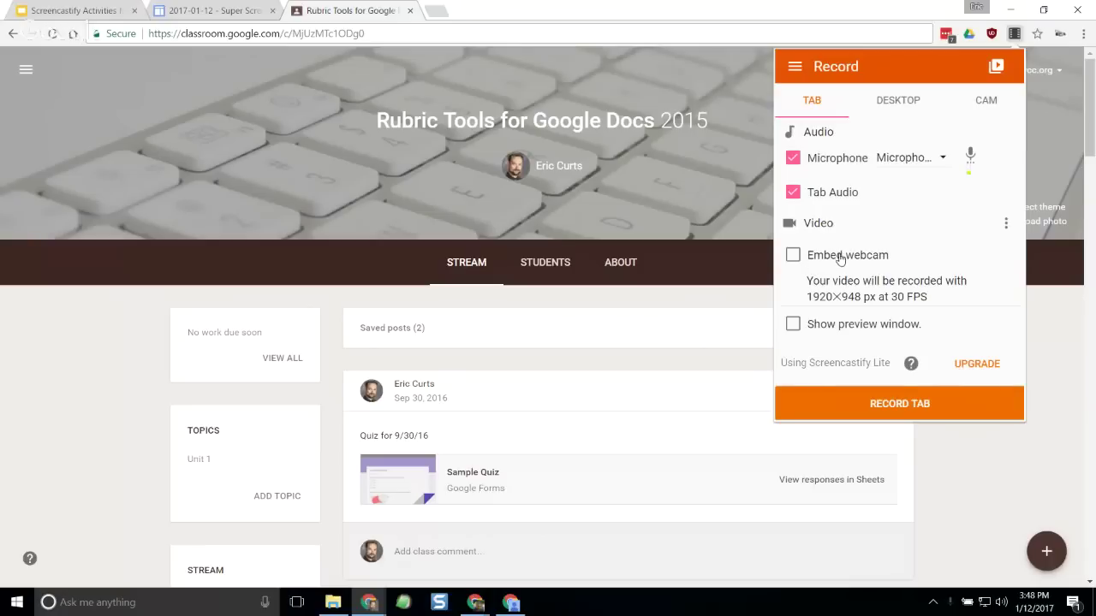
- Start recording the tab, draw a red pen loop beside the quiz post, then erase it
left_click(890, 412)
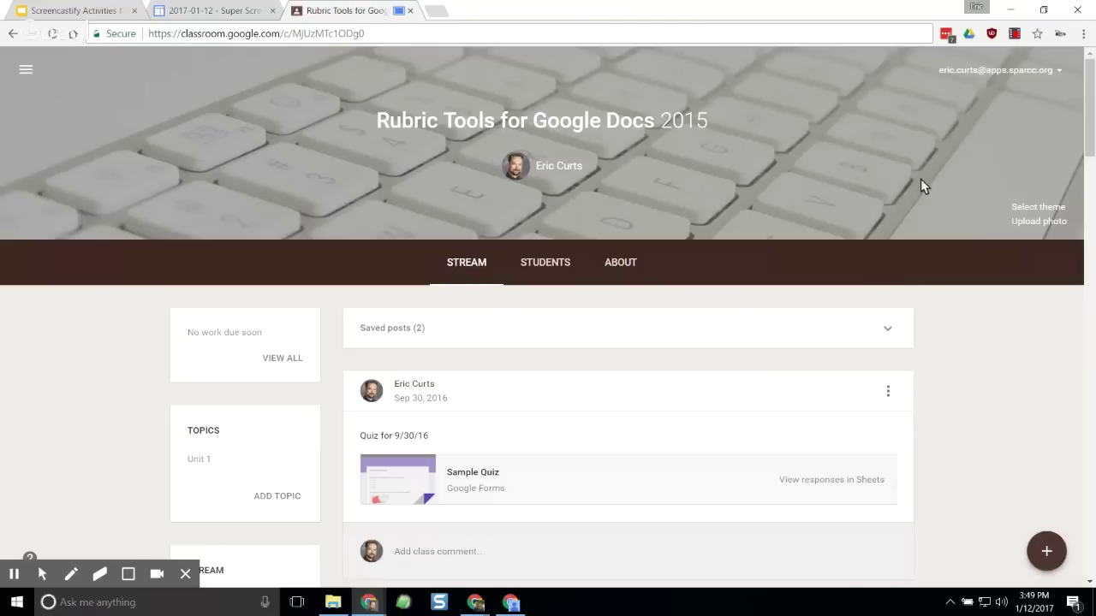
mouse_move(85, 544)
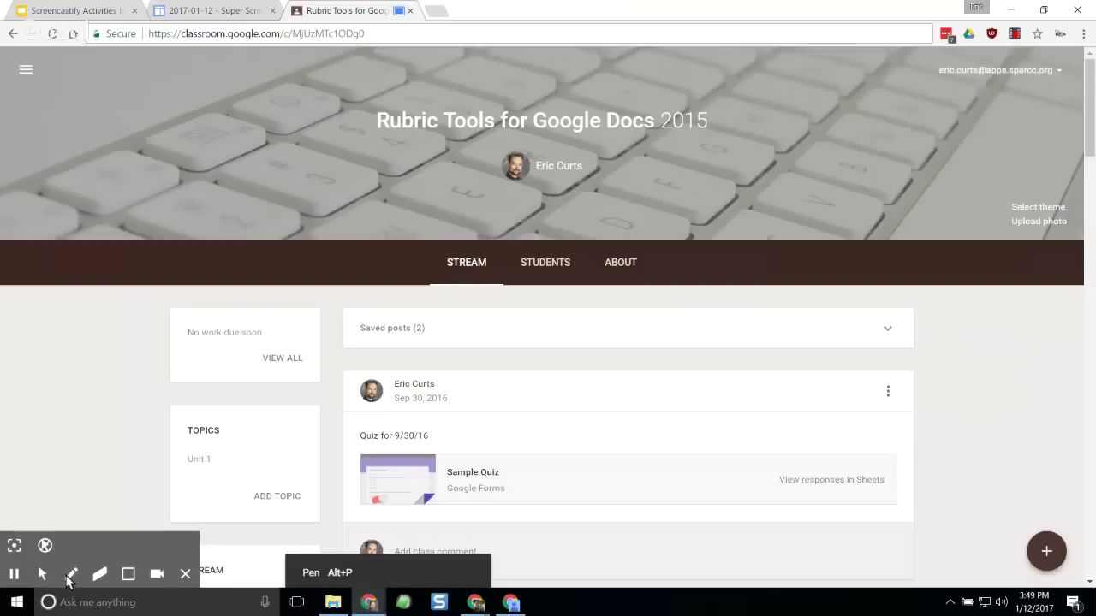
left_click(71, 576)
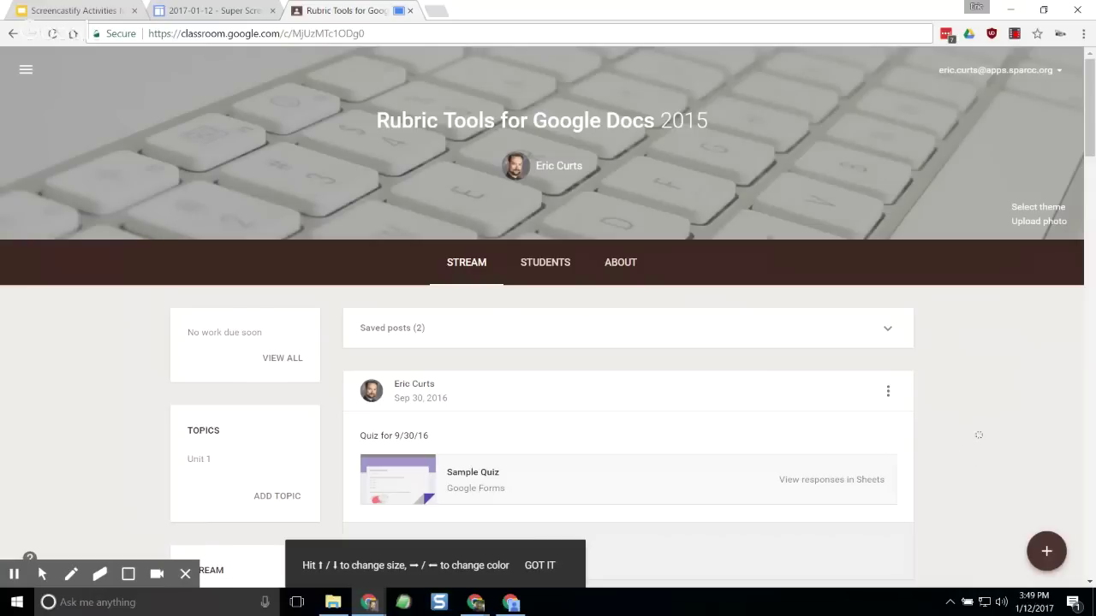
mouse_move(984, 377)
left_mouse_down()
mouse_move(930, 396)
mouse_move(949, 433)
mouse_move(963, 433)
mouse_move(959, 393)
left_mouse_up()
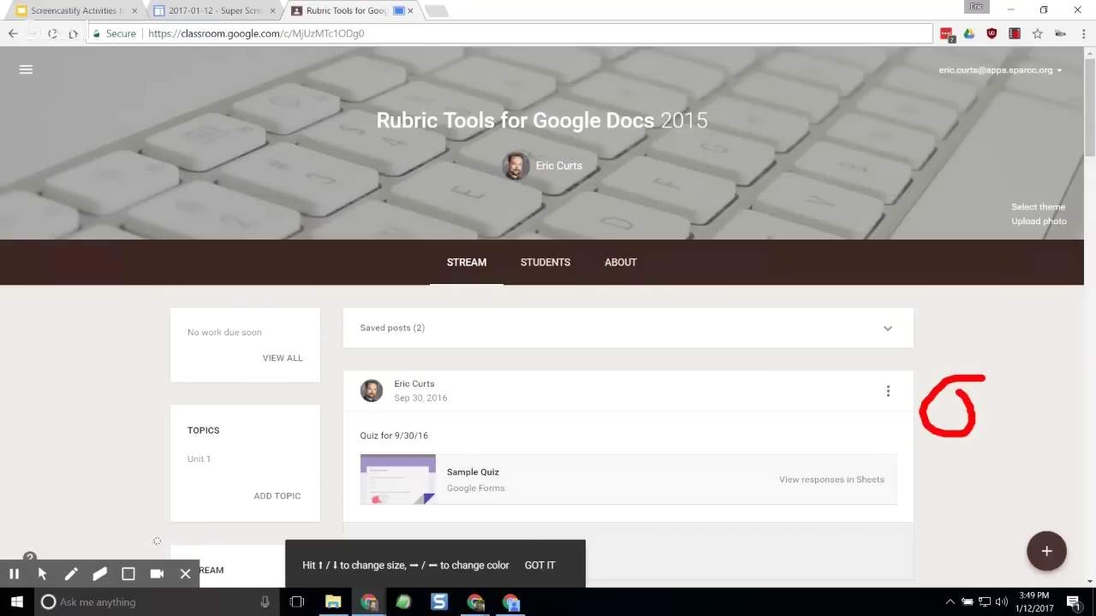
left_click(100, 574)
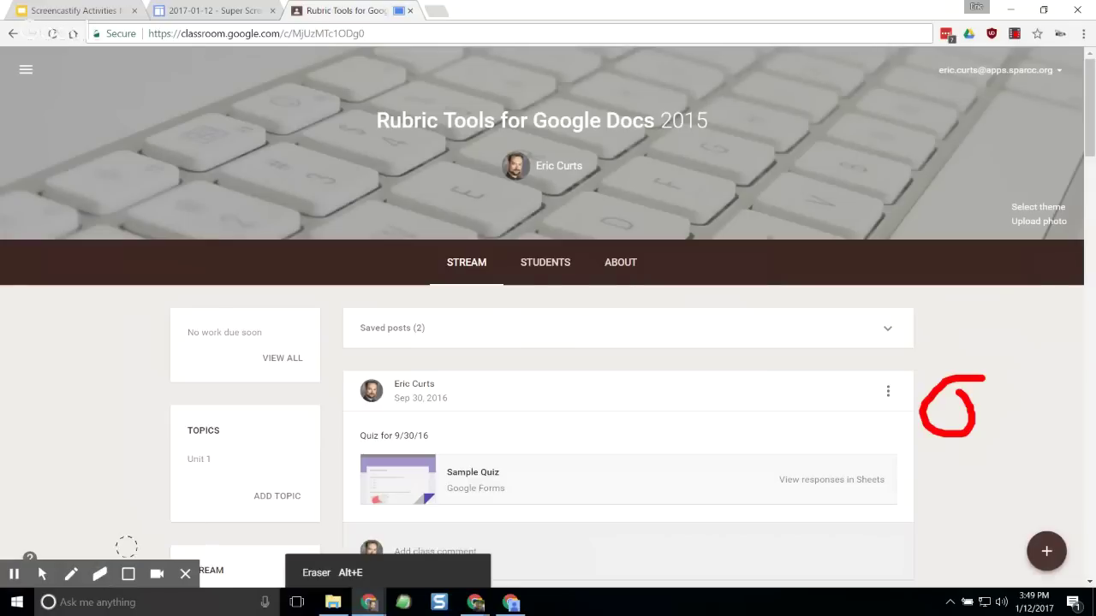
mouse_move(919, 392)
left_mouse_down()
mouse_move(991, 377)
mouse_move(959, 398)
mouse_move(956, 428)
mouse_move(937, 421)
mouse_move(963, 426)
left_mouse_up()
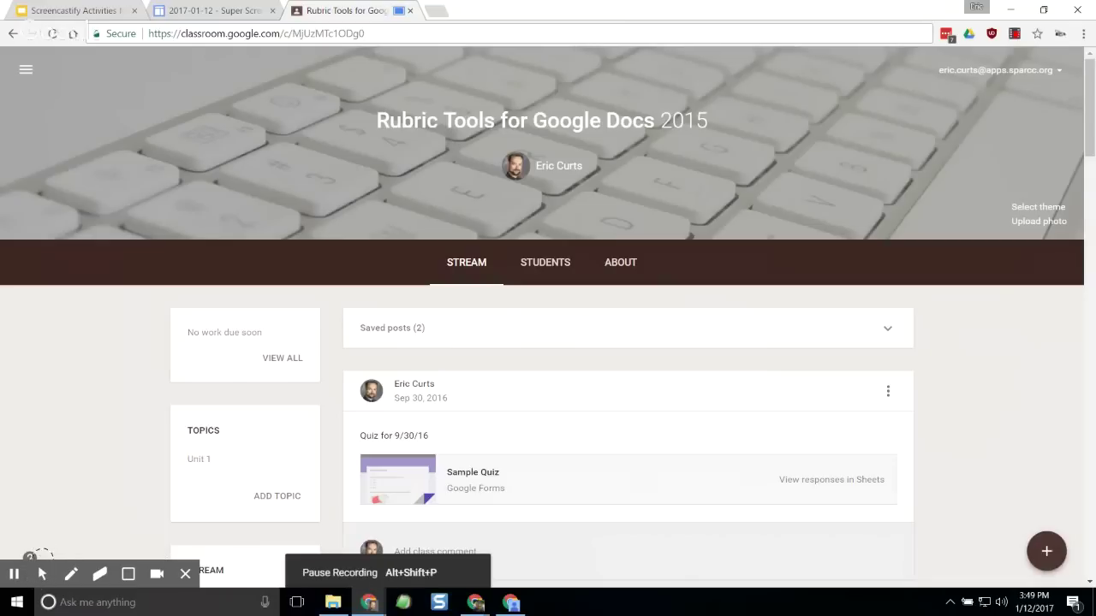
mouse_move(45, 579)
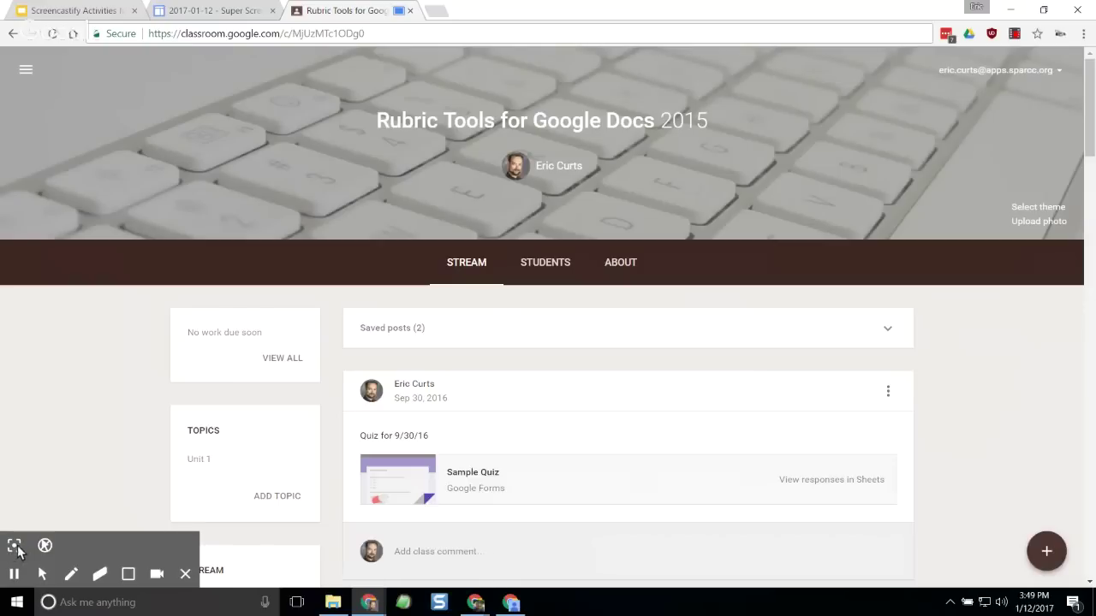
- Turn on the spotlight and start a new assignment titled 'Sample essay'
left_click(15, 548)
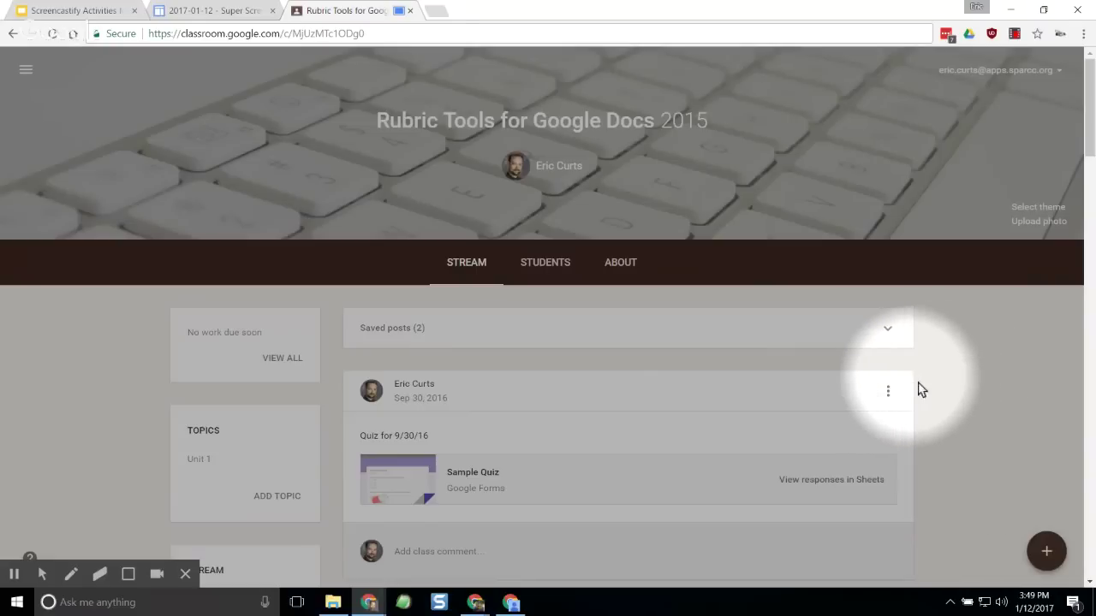
mouse_move(1044, 554)
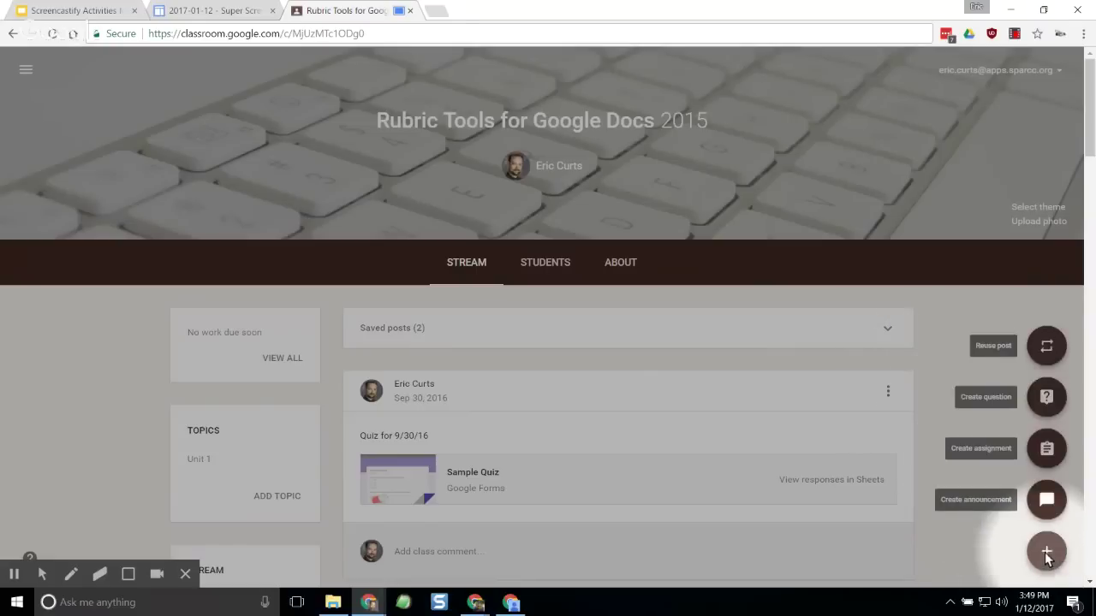
left_click(1046, 450)
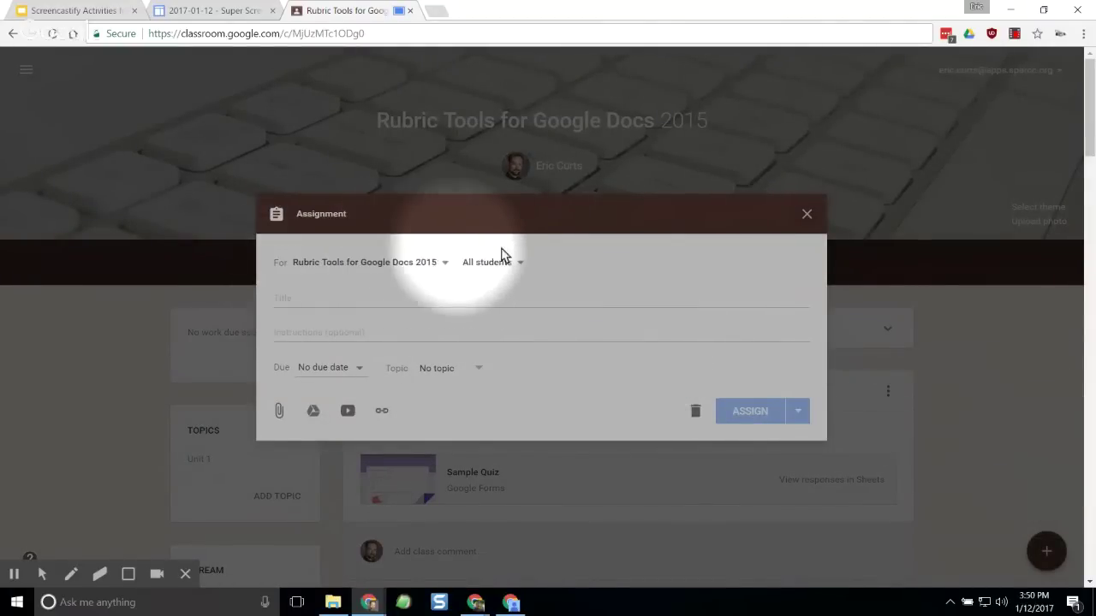
left_click(299, 301)
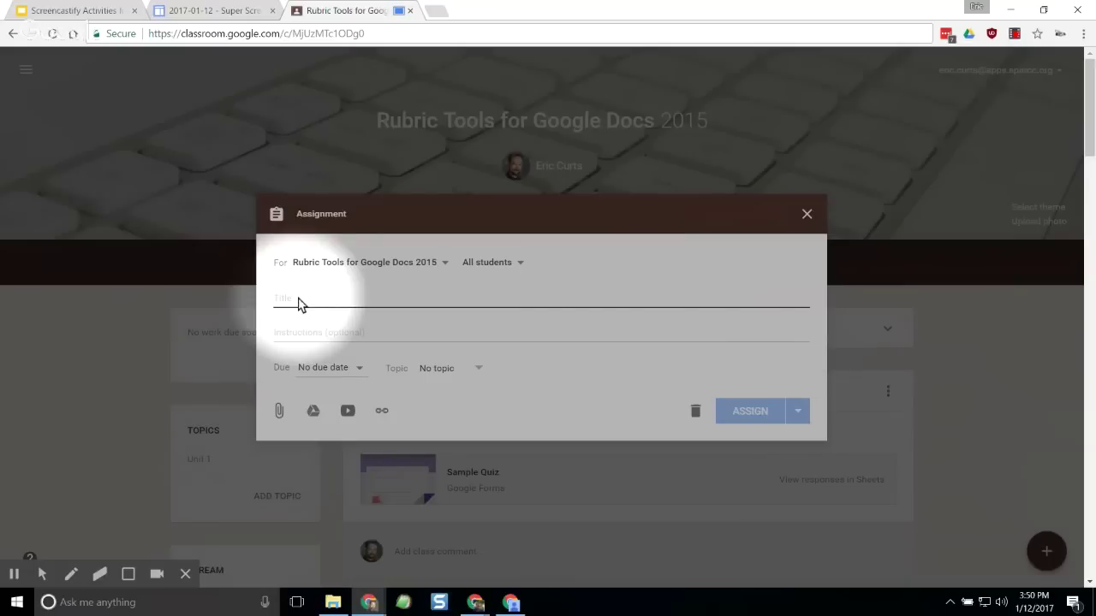
type("Sample")
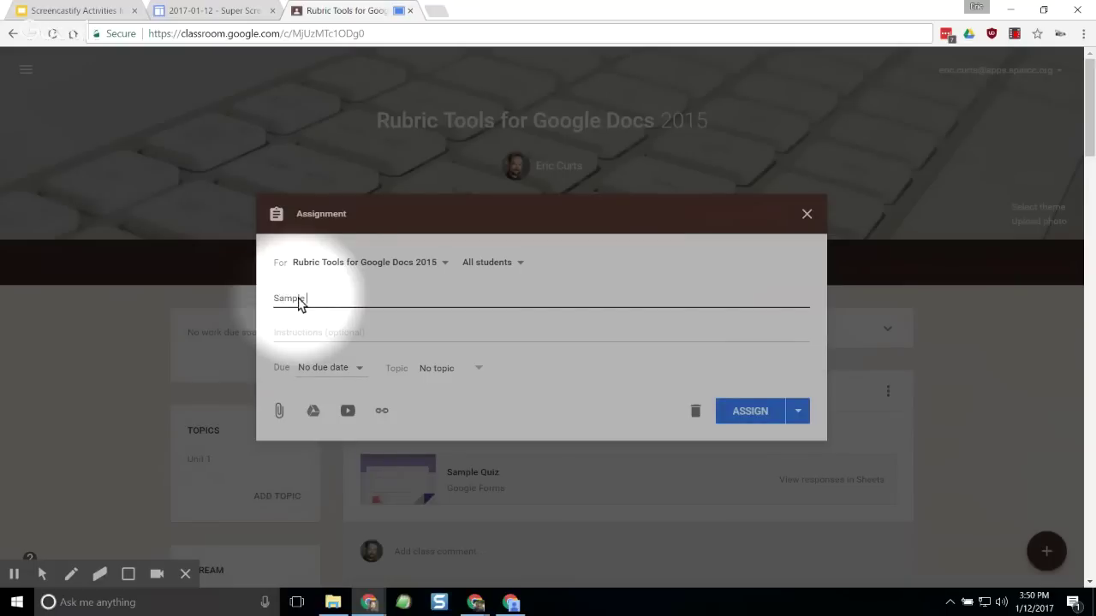
type(" essay")
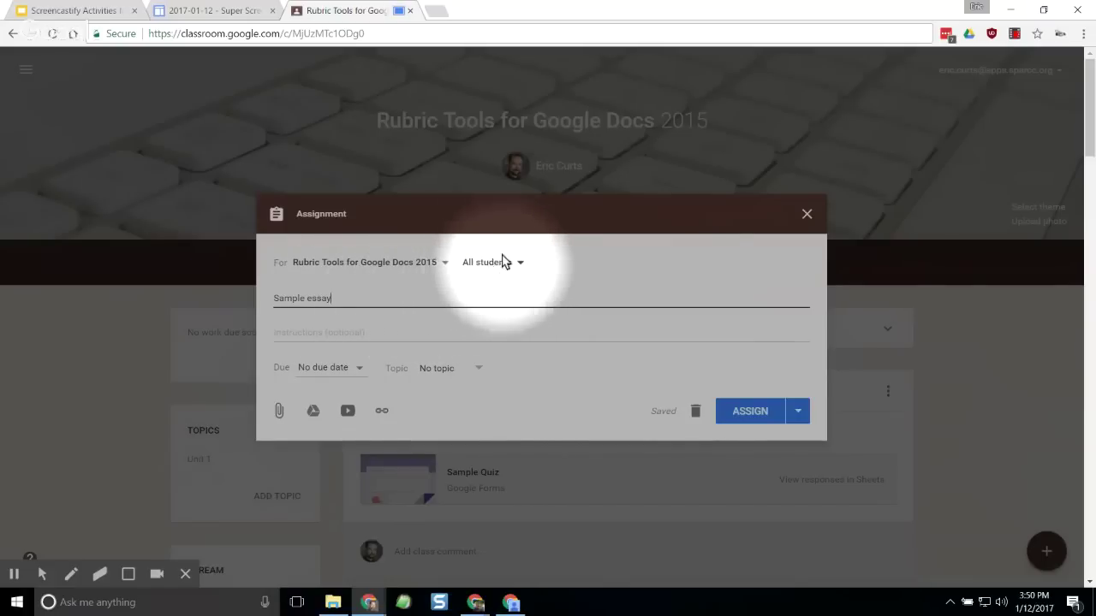
- Assign it only to the second, fourth and seventh test students and post it
left_click(516, 267)
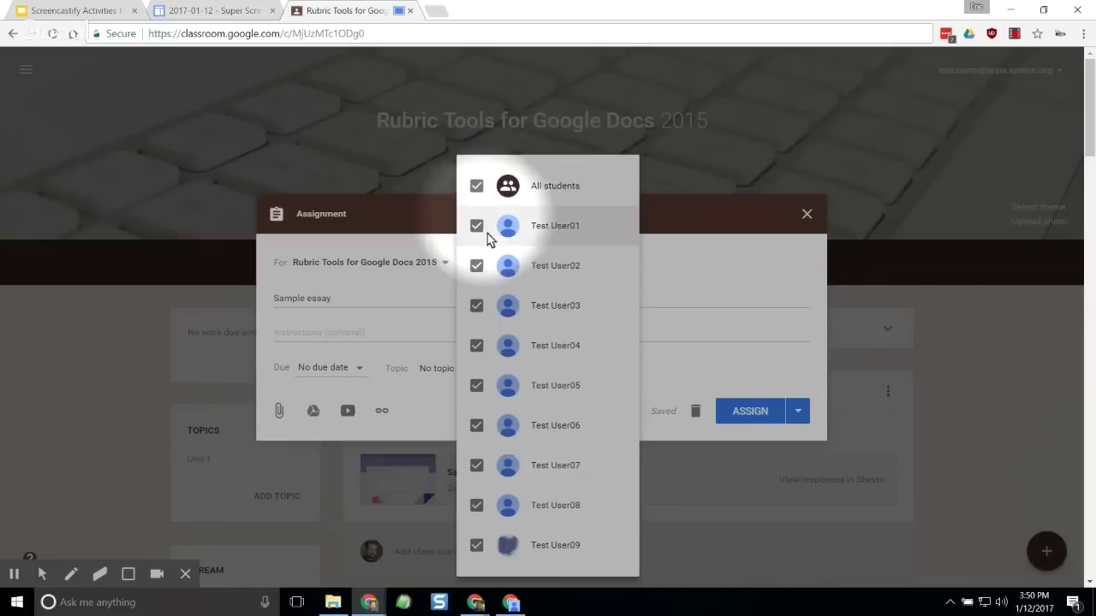
left_click(476, 186)
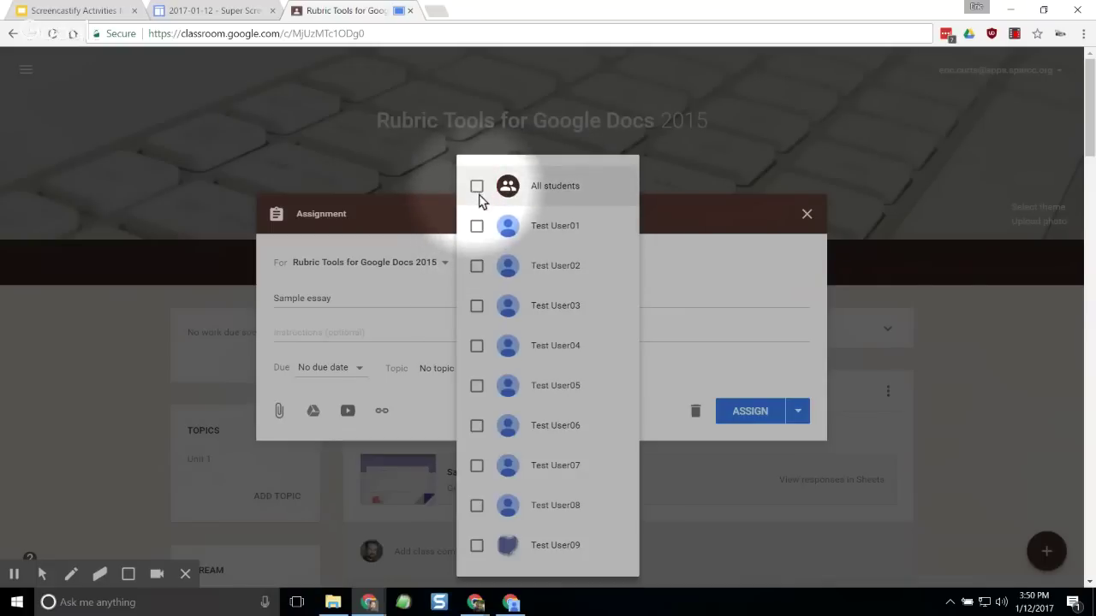
left_click(476, 266)
left_click(477, 346)
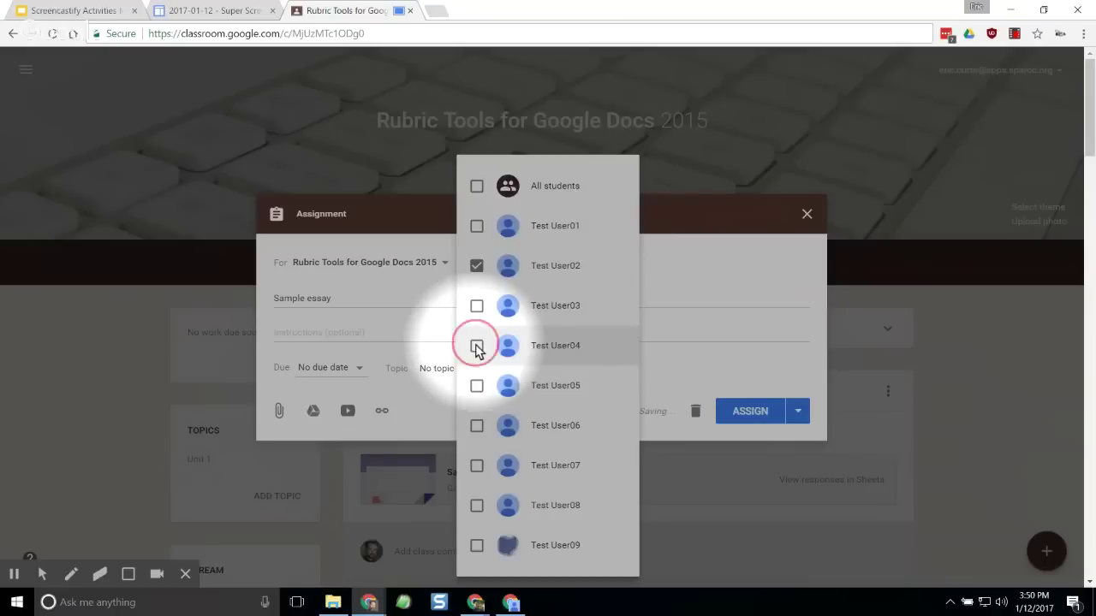
left_click(476, 465)
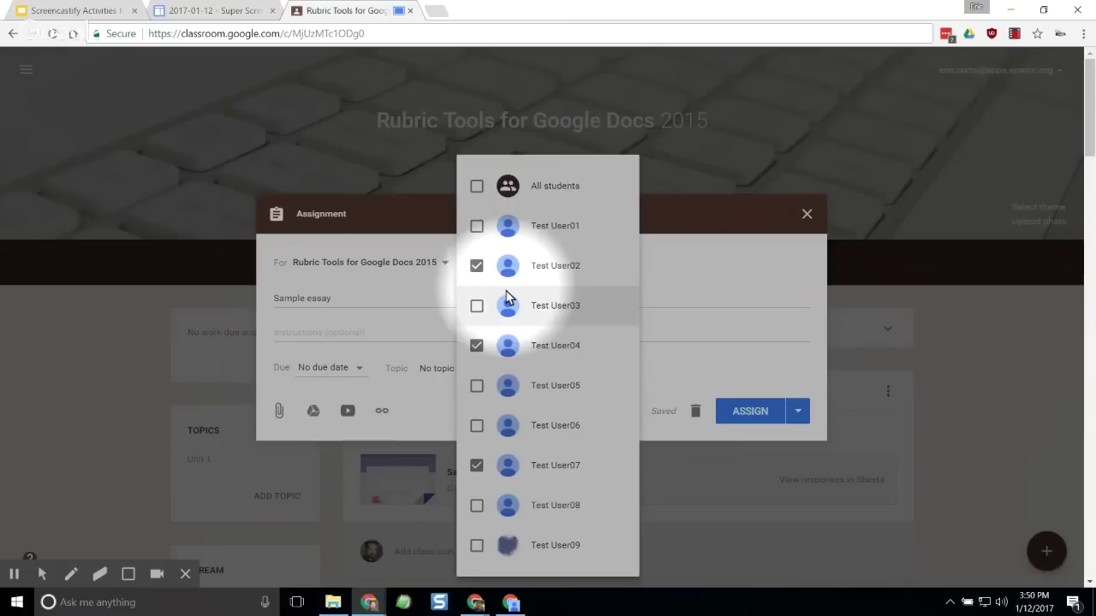
left_click(400, 304)
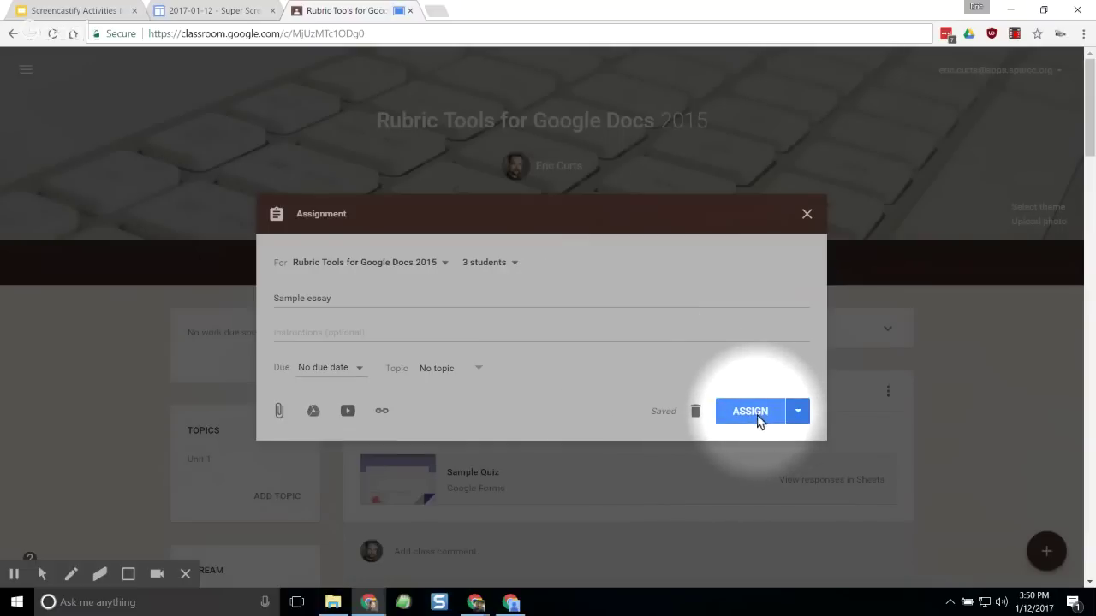
left_click(758, 417)
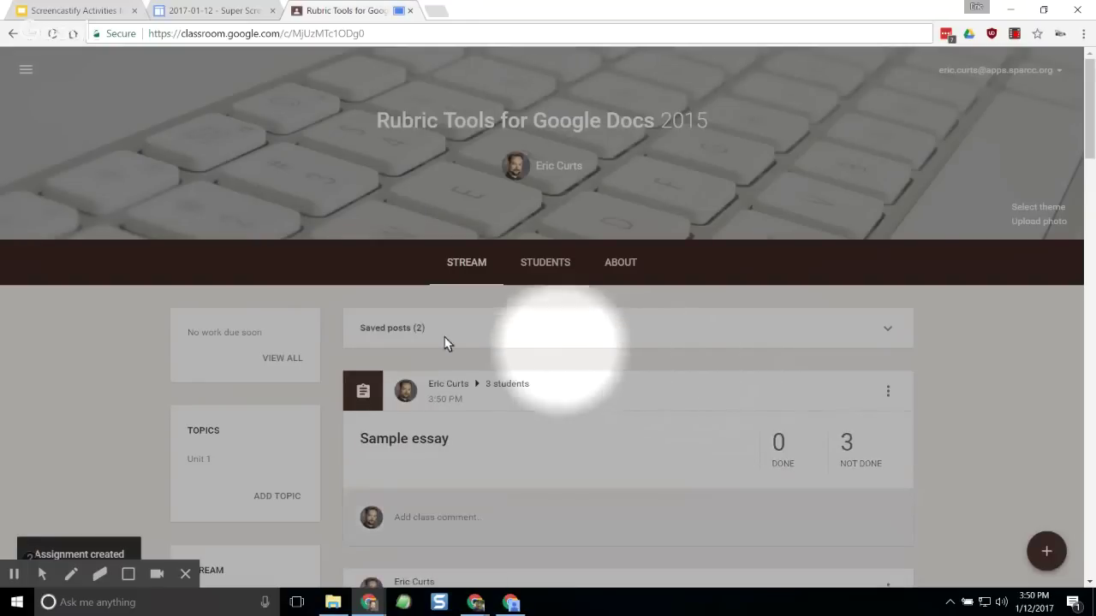
- Turn off Focus Mouse and end the recording, saving the 2:43 video to Google Drive
mouse_move(15, 561)
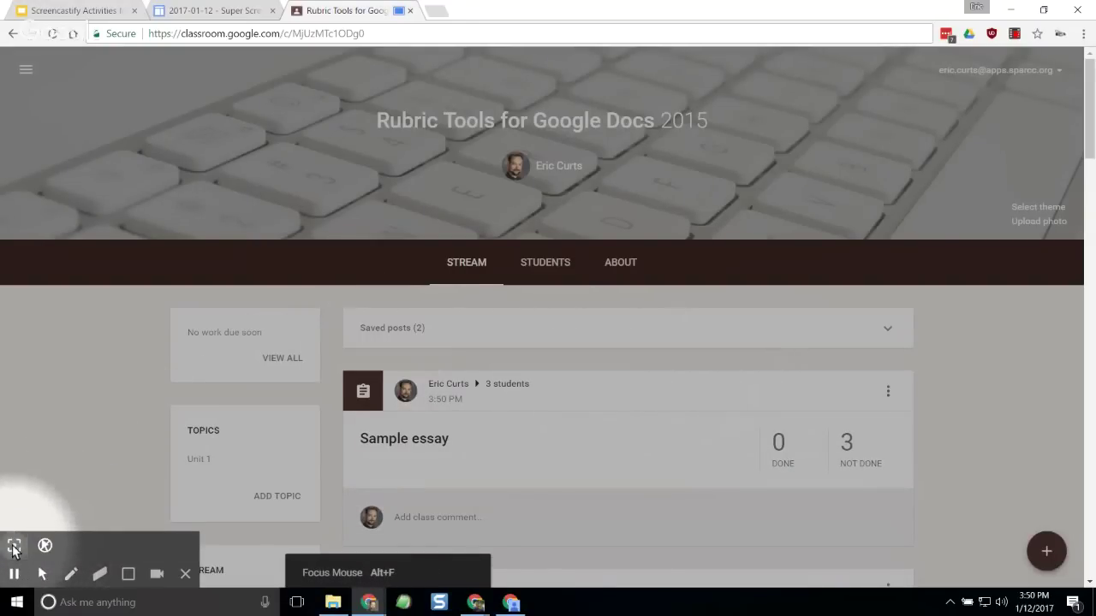
left_click(14, 545)
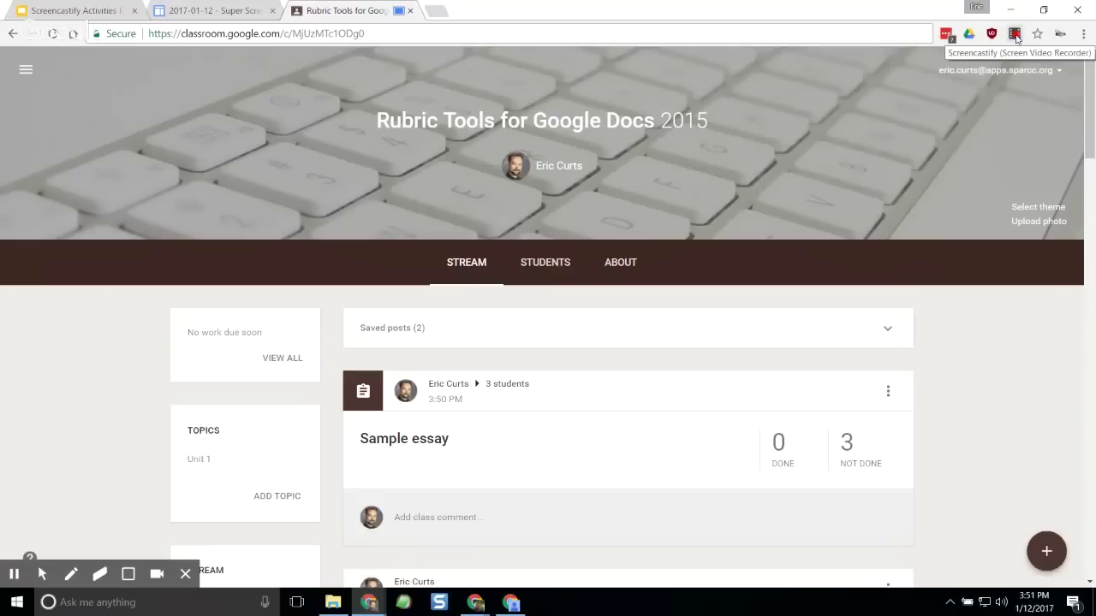
left_click(1015, 34)
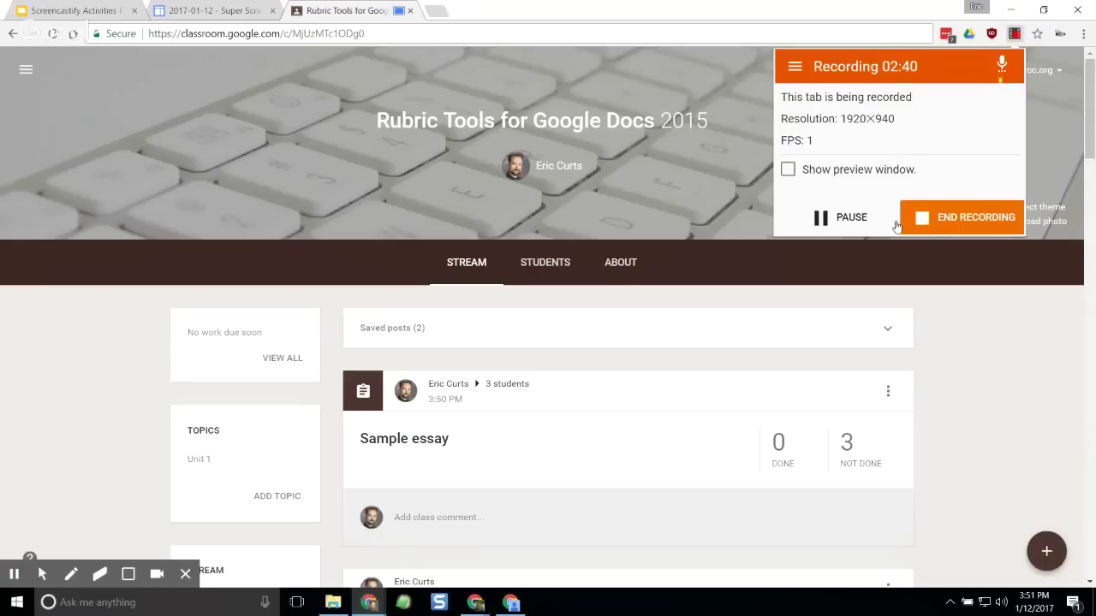
left_click(961, 219)
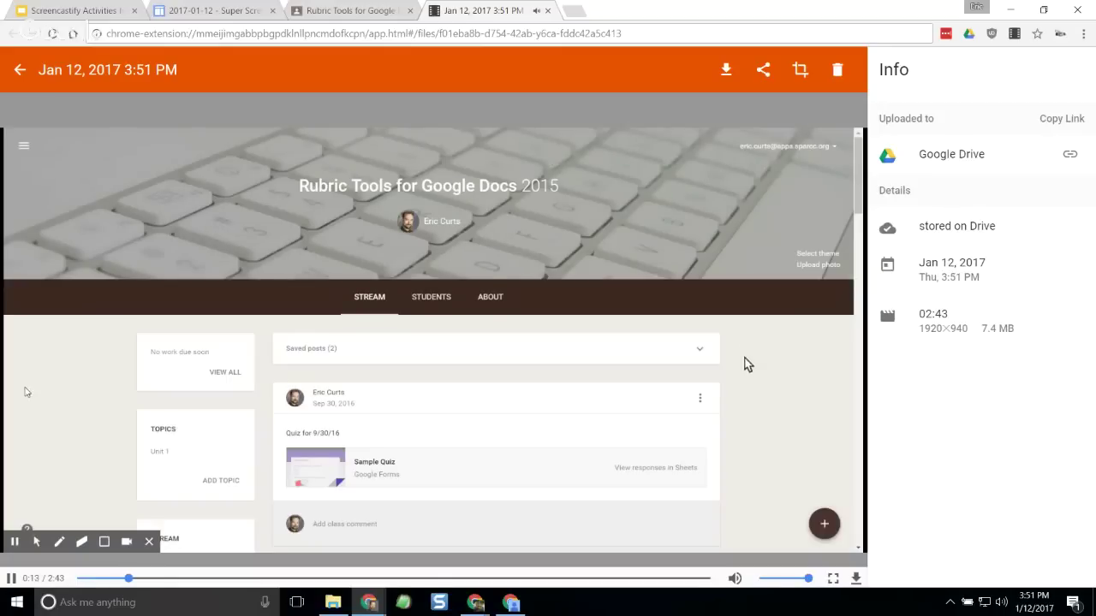
- Pause playback and retitle the recording 'How to assign work to groups in Classroom'
left_click(16, 579)
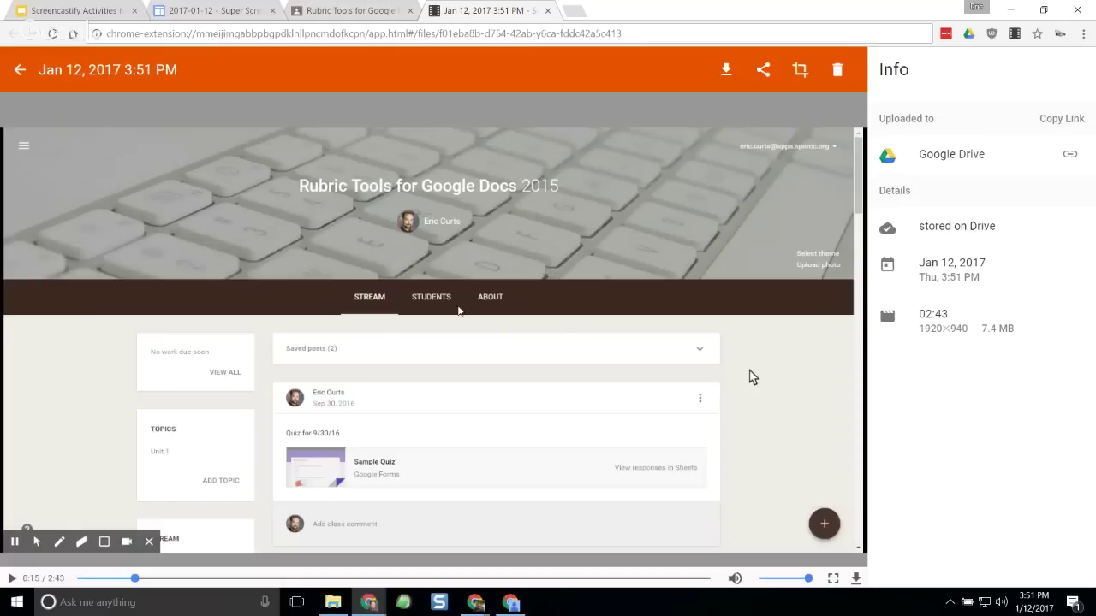
left_click(168, 68)
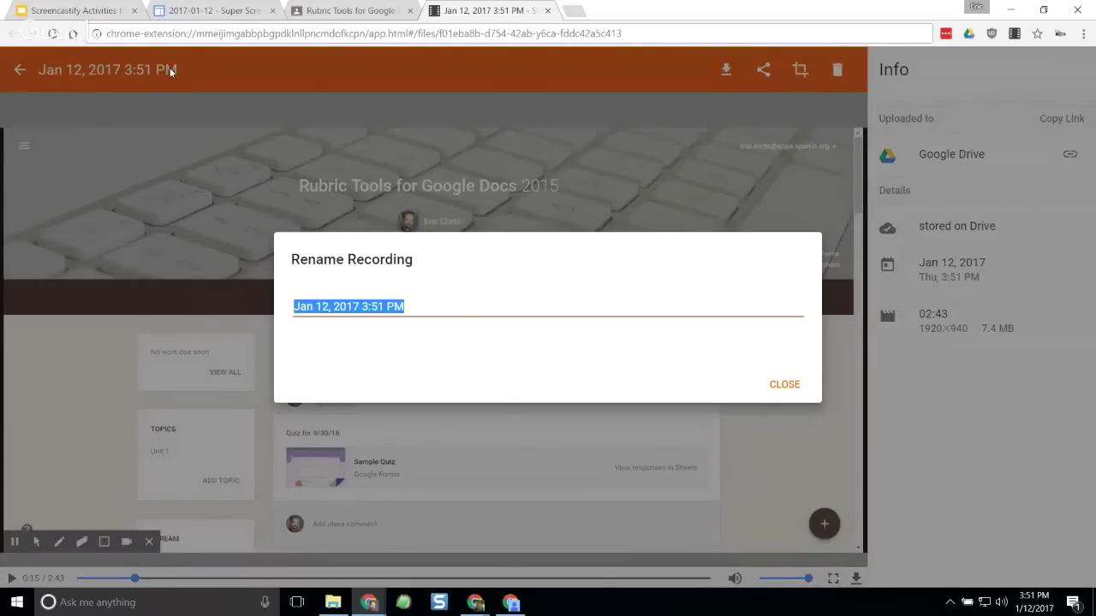
type("How to")
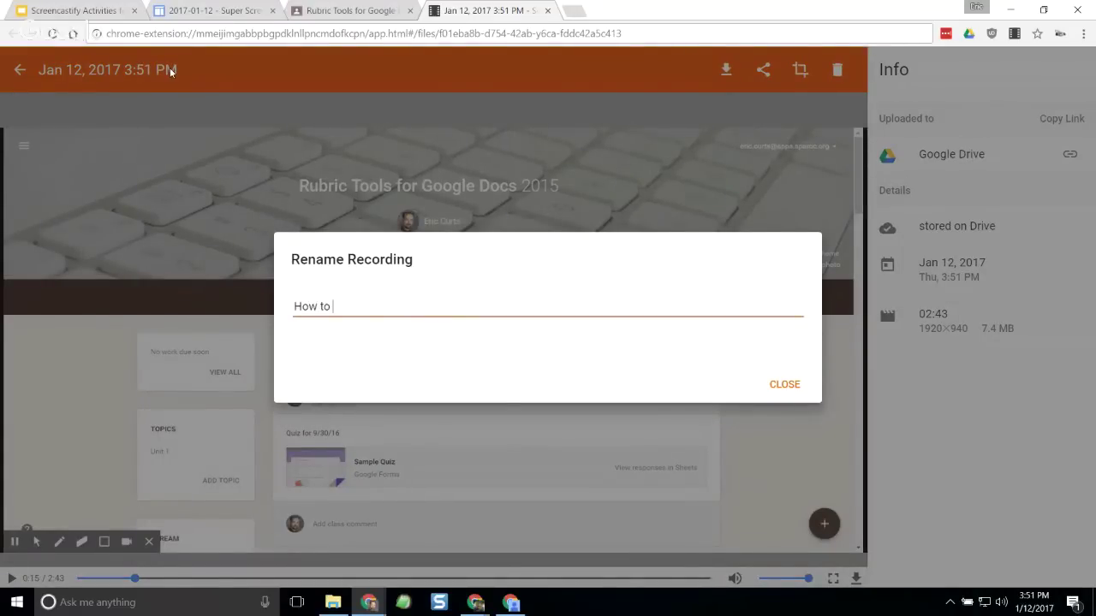
type(" assign work to groups in Clas")
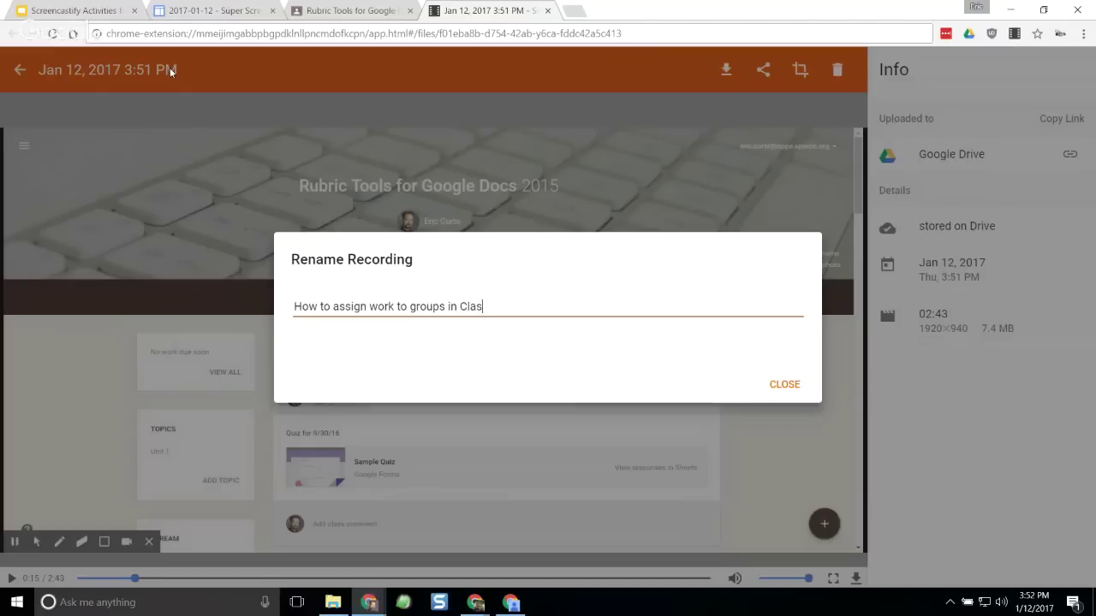
type("sroom")
left_click(778, 384)
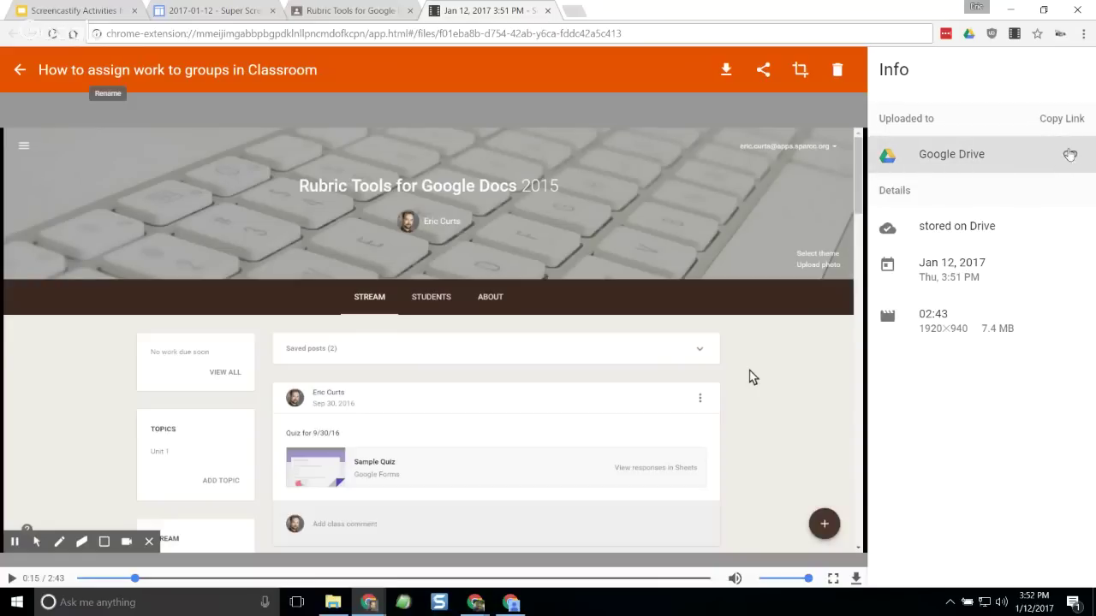
- Enable and copy the Google Drive share link from the Info panel's link icon
left_click(1069, 159)
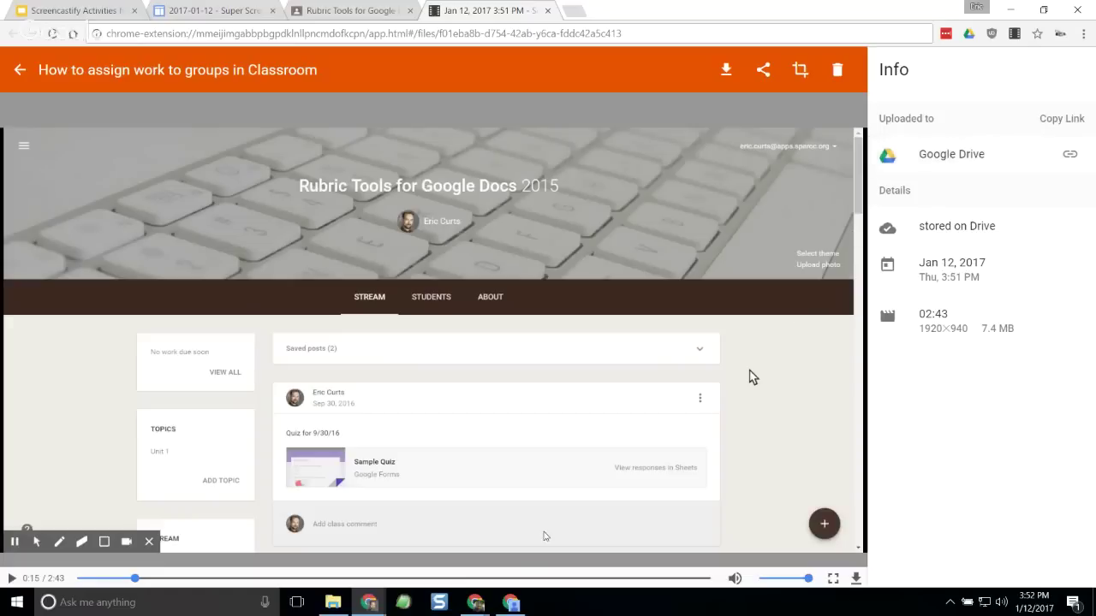
- In the other Chrome window, paste the shared Drive link into a new tab and load it
left_click(512, 604)
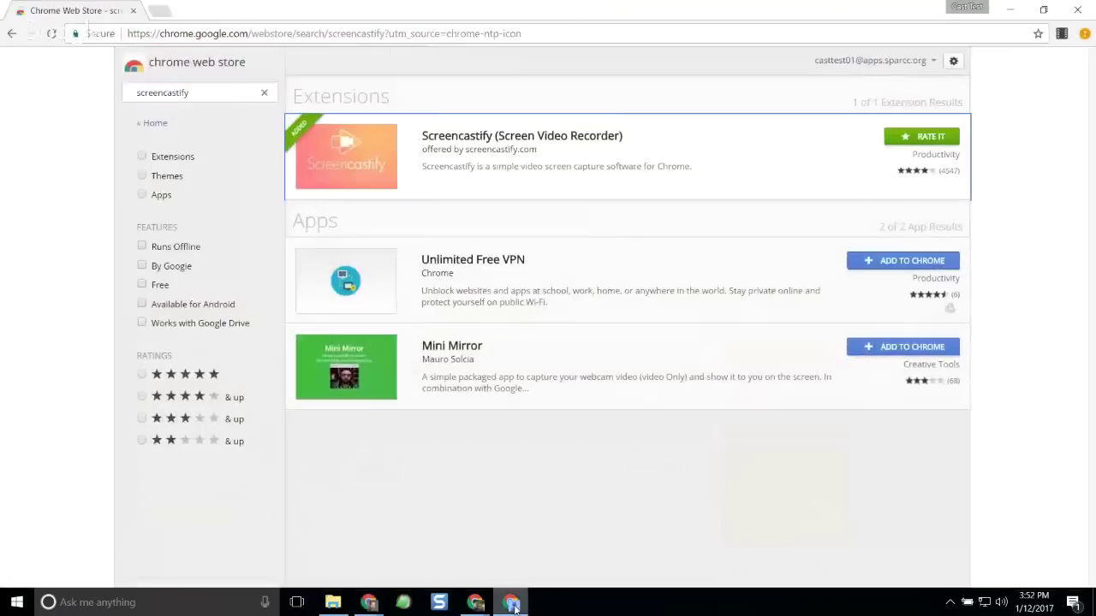
left_click(163, 12)
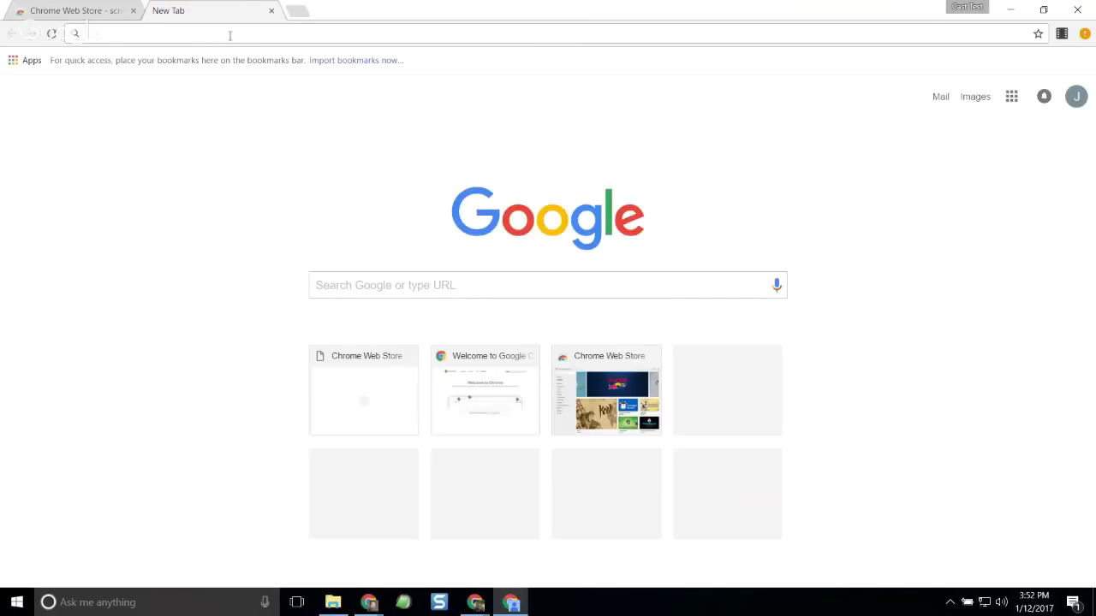
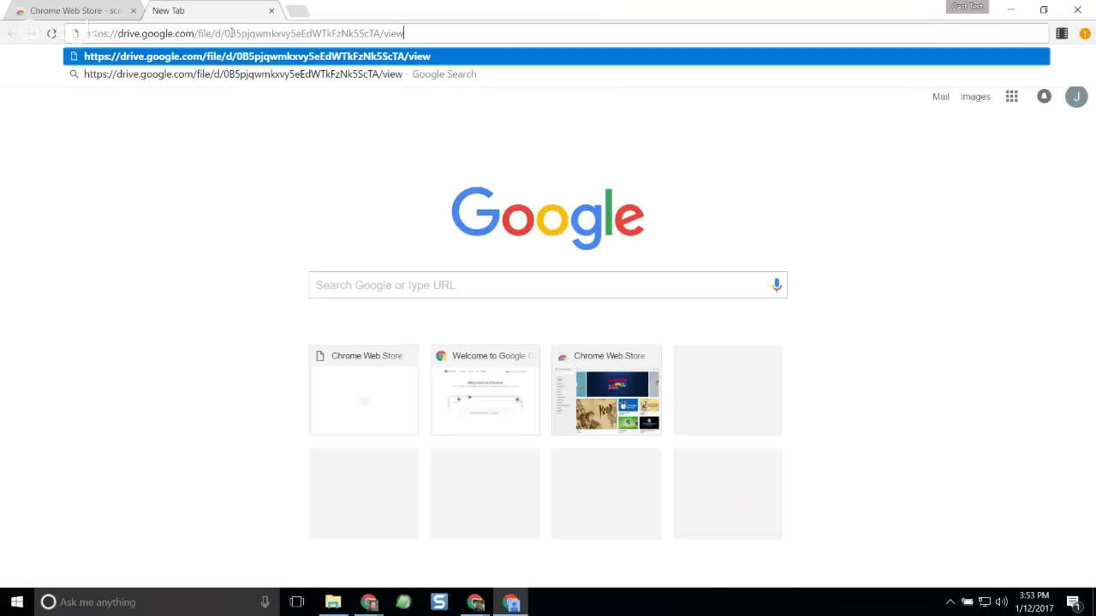
key("Return")
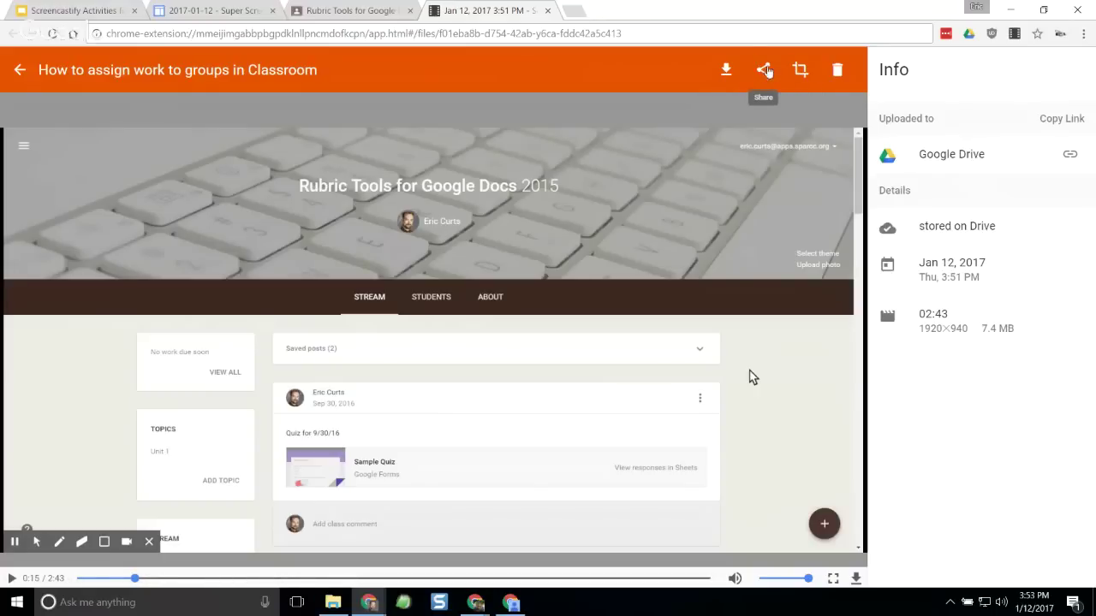
left_click(764, 70)
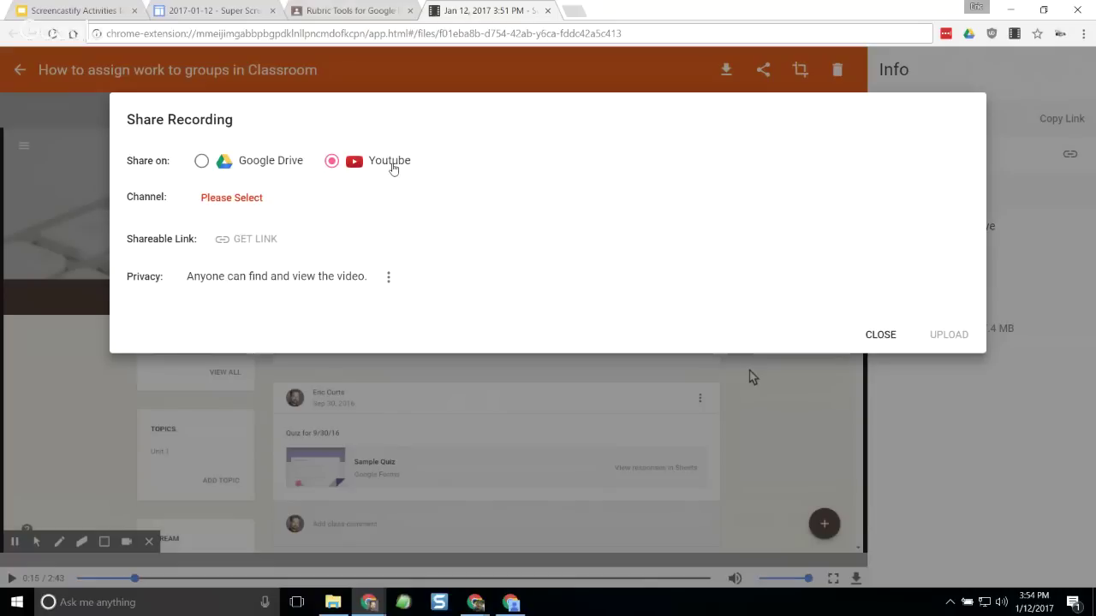
left_click(887, 338)
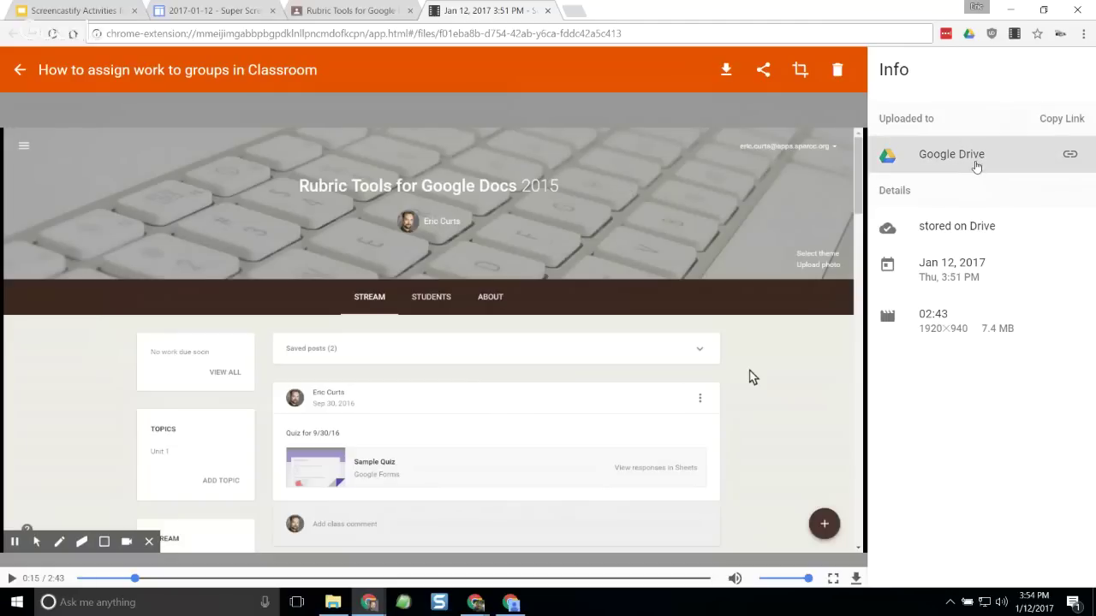
- Go to the Screencastify folder in My Drive via bookmarks and switch it to list view
left_click(580, 15)
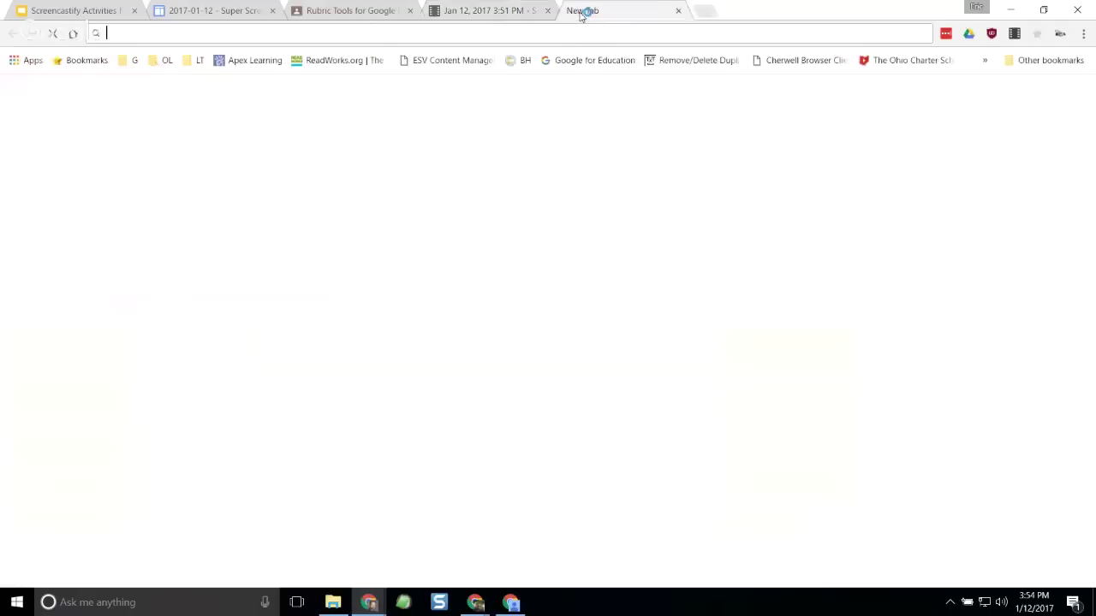
left_click(130, 61)
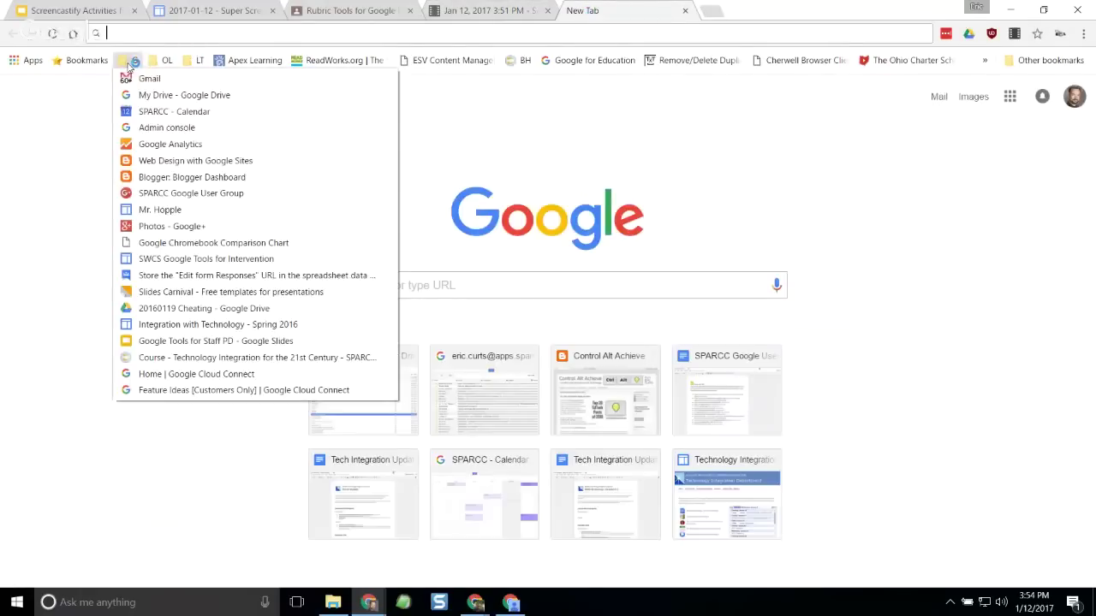
left_click(152, 97)
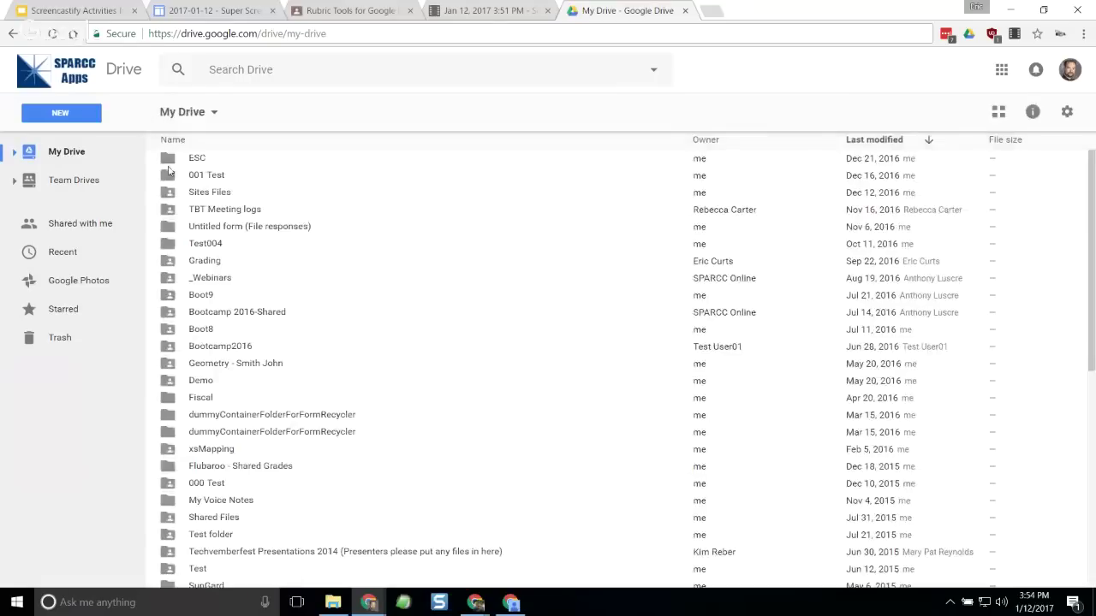
left_click(14, 153)
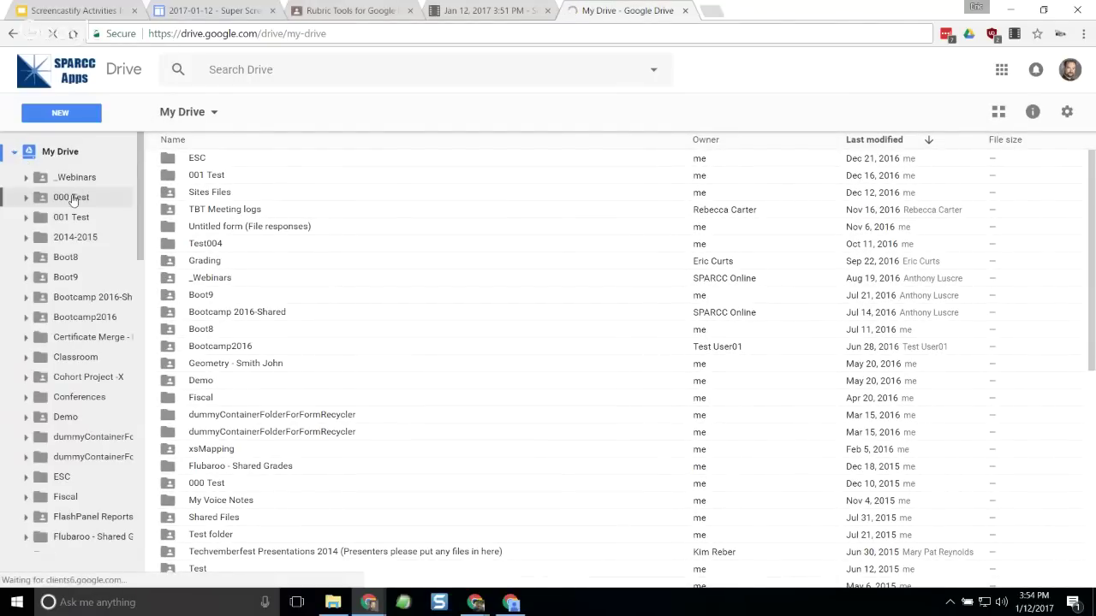
scroll(72, 197, "down", 7)
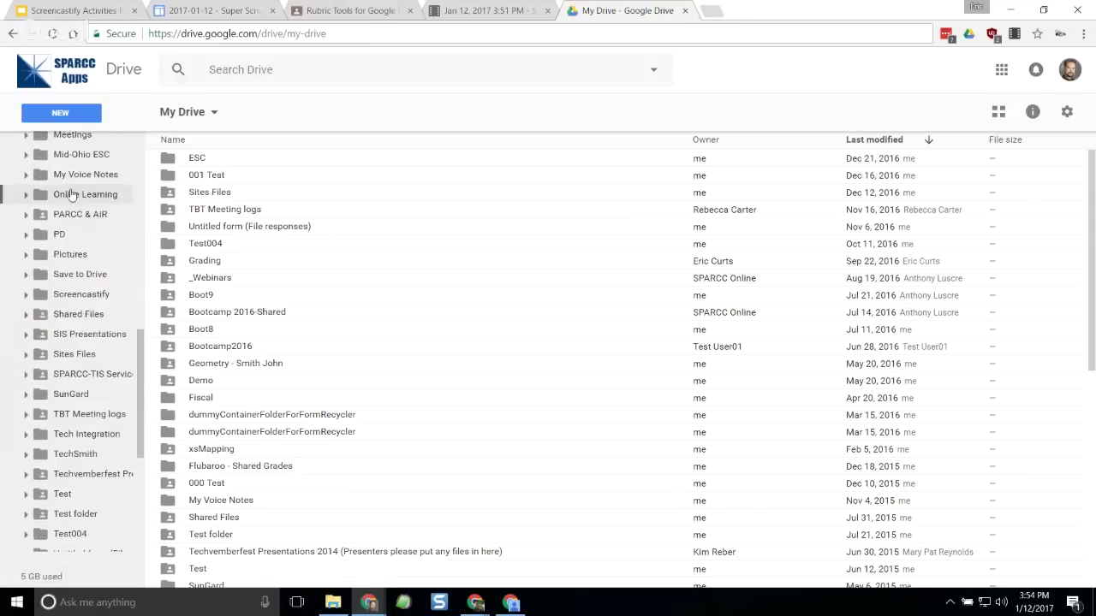
scroll(72, 195, "down", 3)
left_click(98, 225)
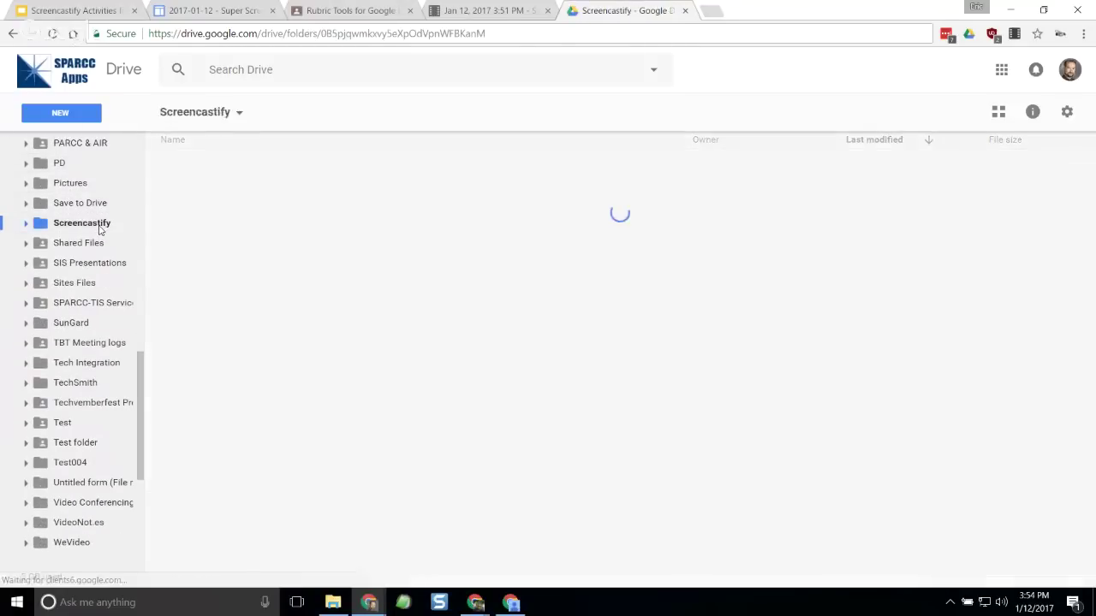
left_click(999, 116)
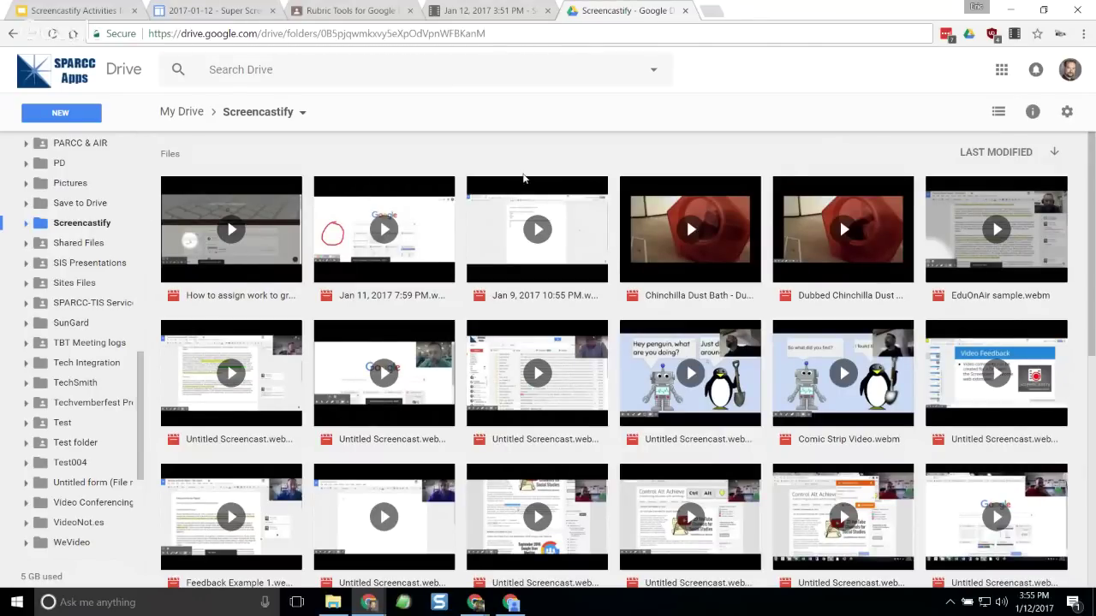
left_click(998, 116)
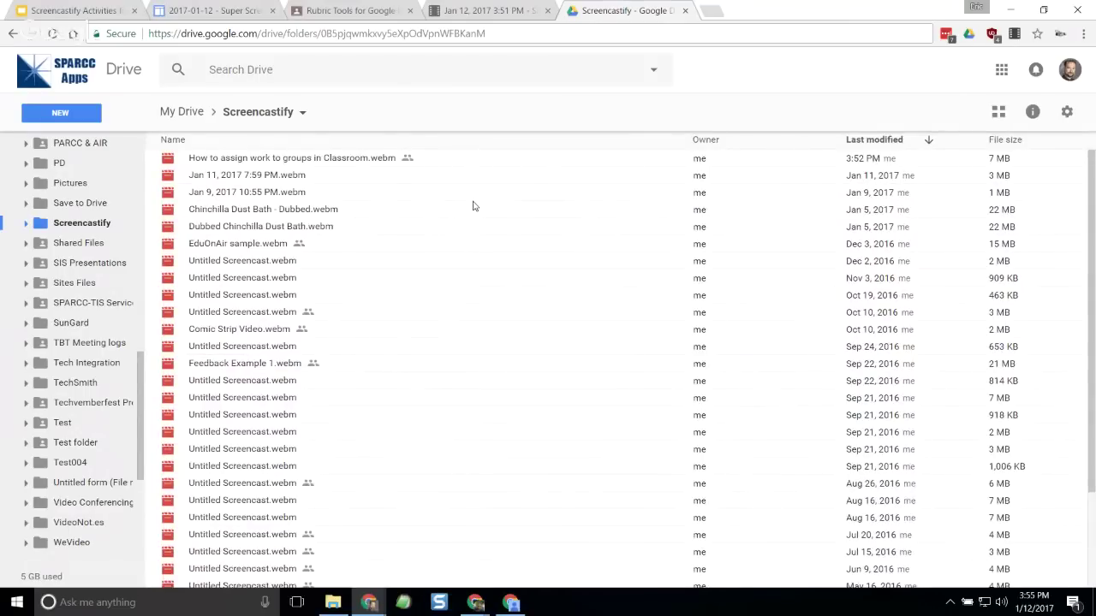
- Review the sharing settings of the Classroom video and the Nov 3, 2016 Untitled Screencast
left_click(258, 160)
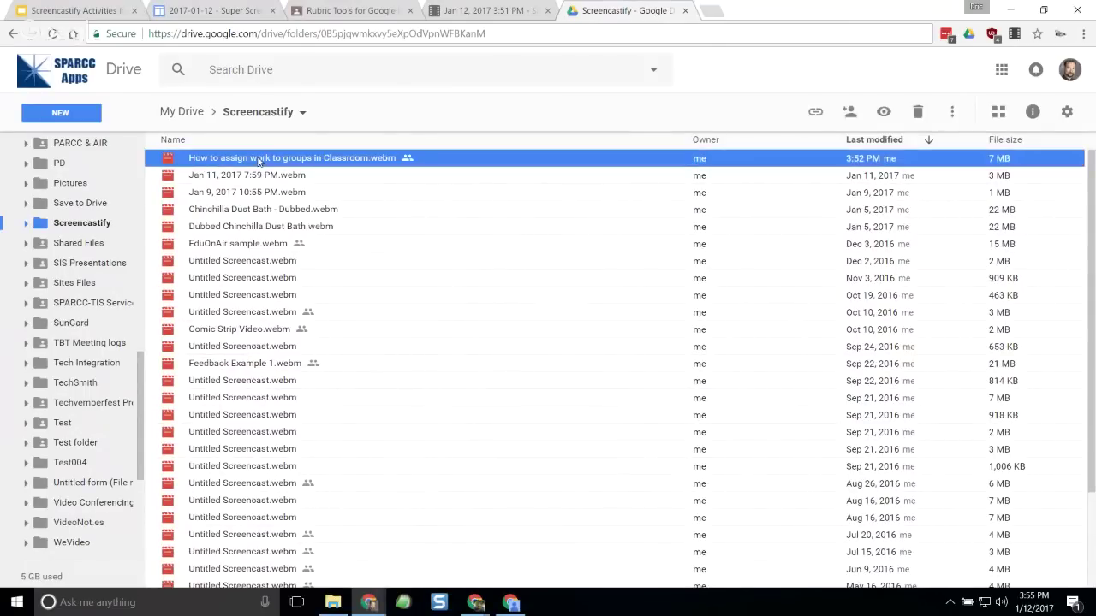
right_click(351, 161)
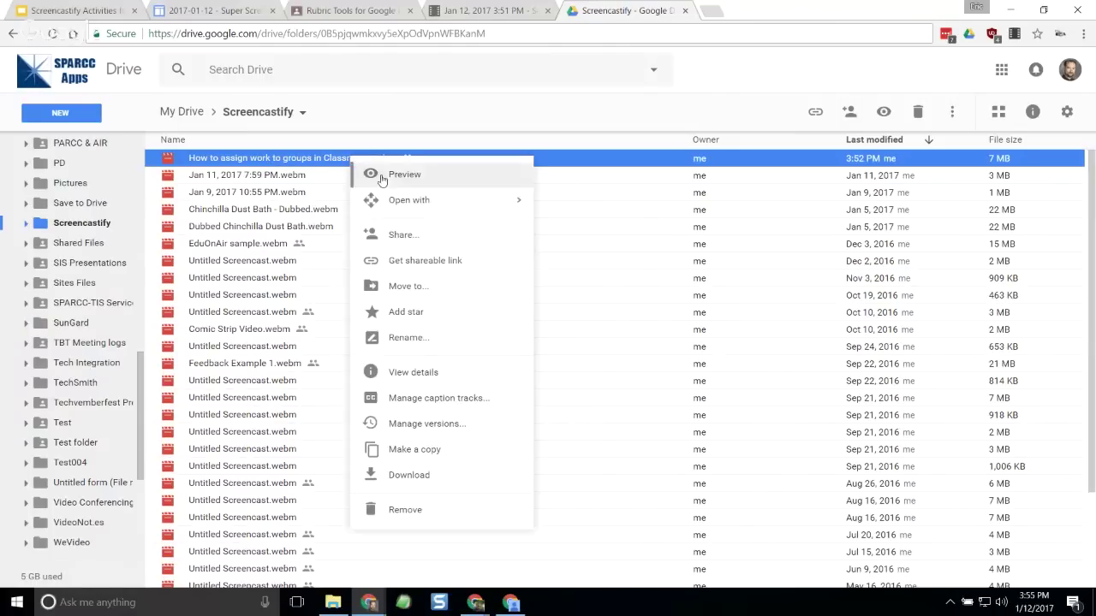
left_click(406, 235)
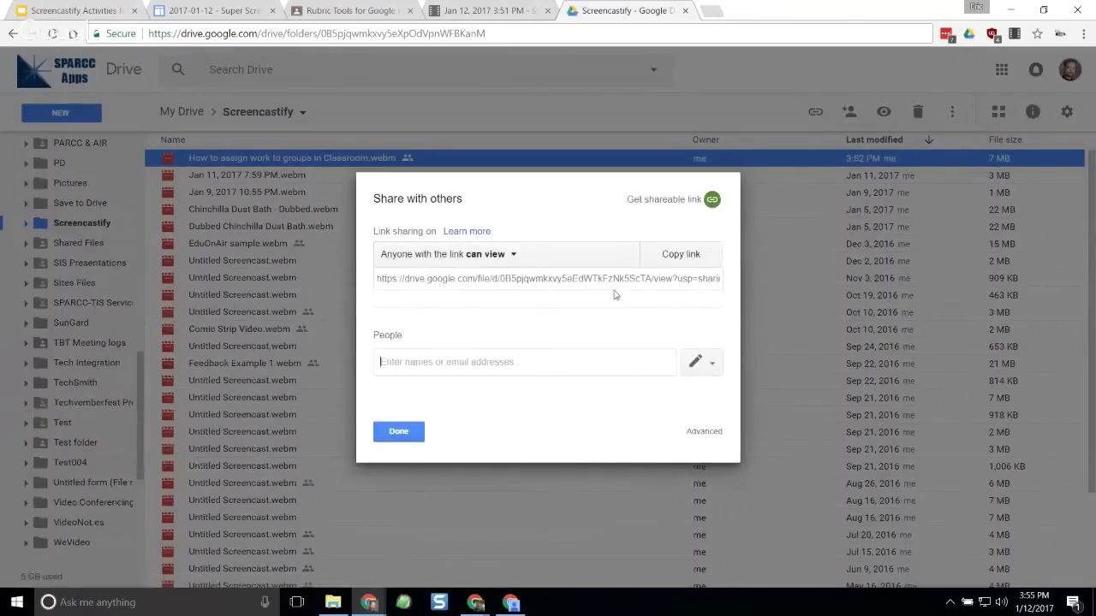
left_click(411, 438)
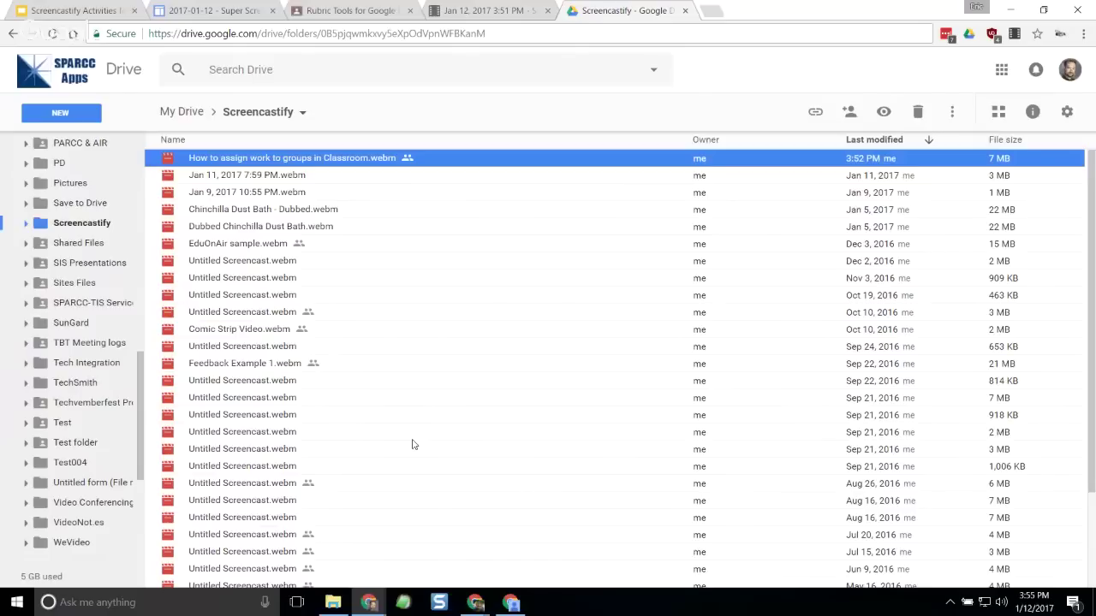
left_click(279, 280)
right_click(279, 280)
left_click(322, 285)
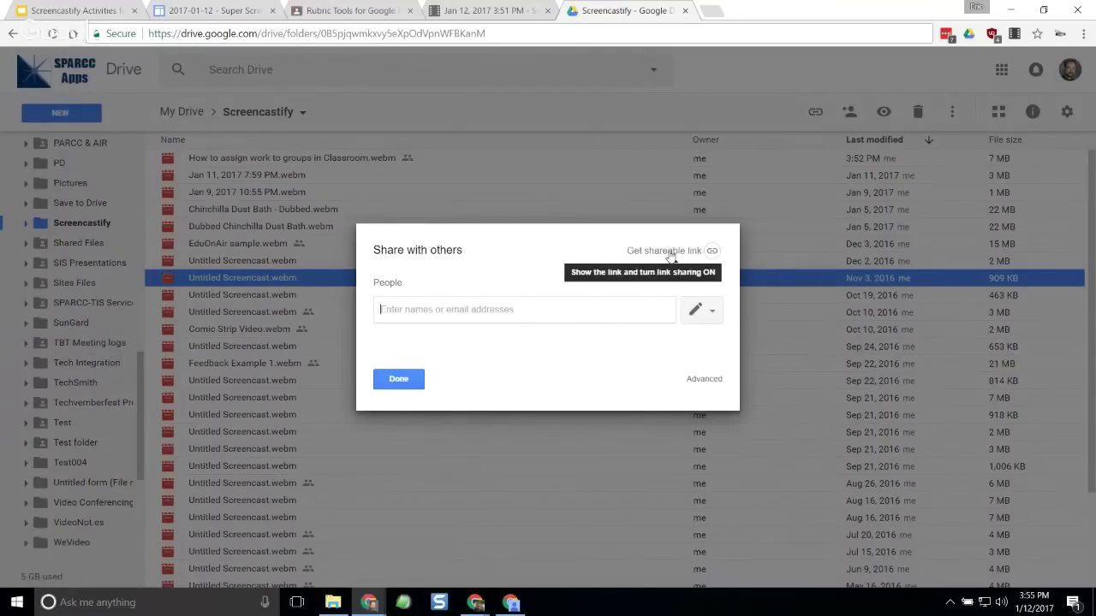
left_click(396, 380)
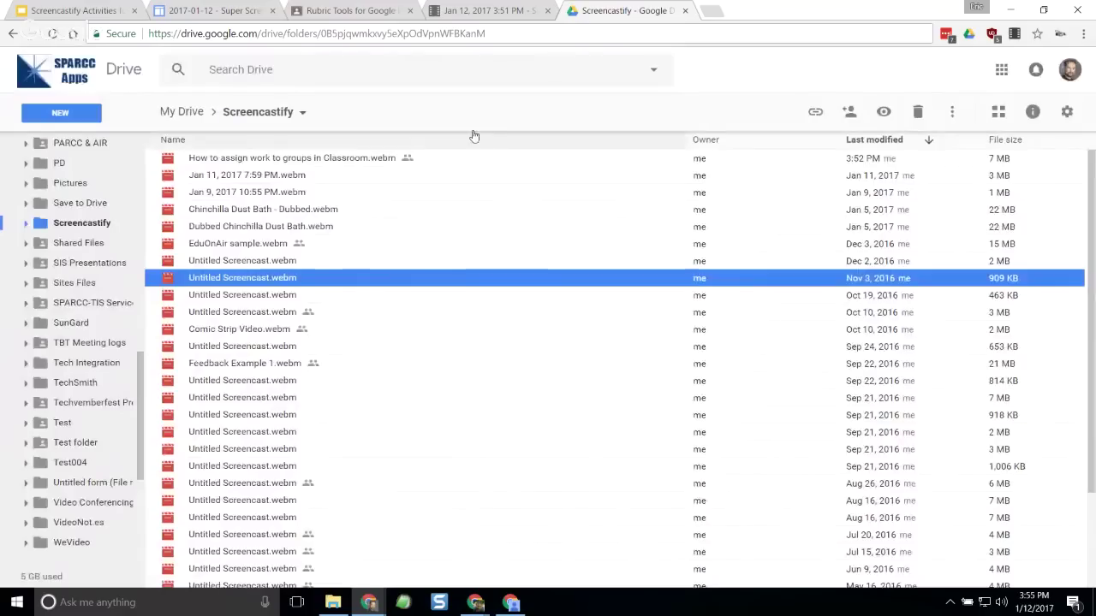
- Copy the Classroom video's anyone-with-the-link view link and return to the recording page
left_click(470, 11)
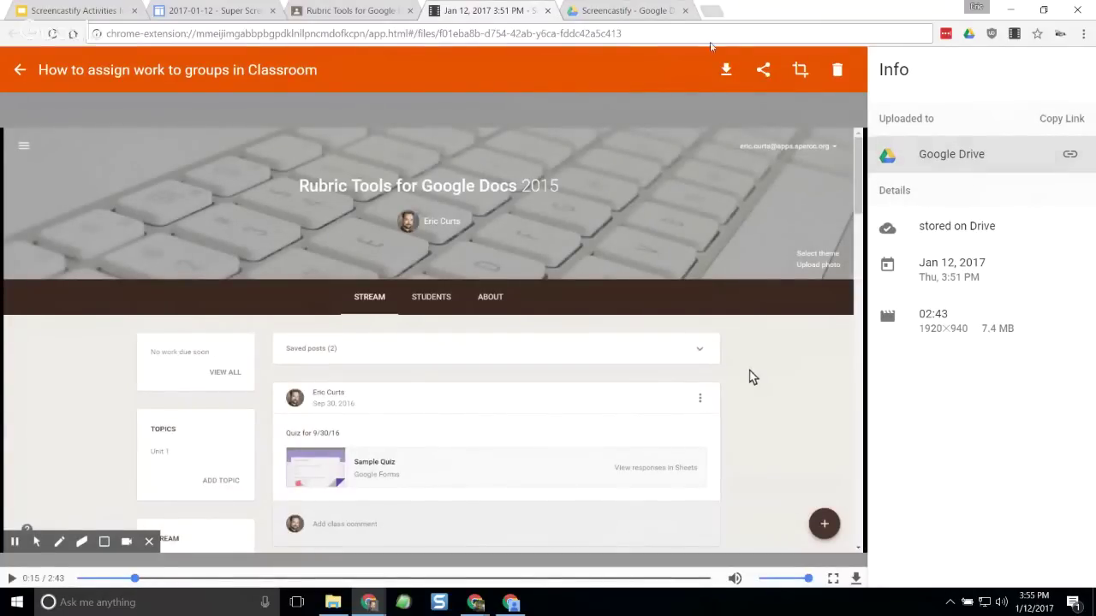
left_click(1079, 163)
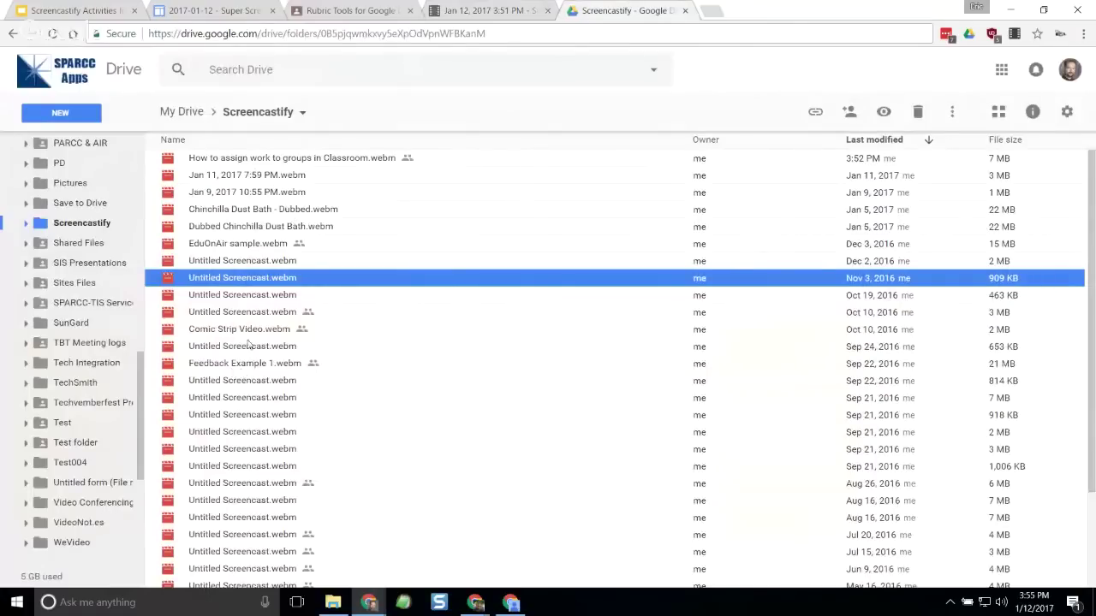
right_click(295, 164)
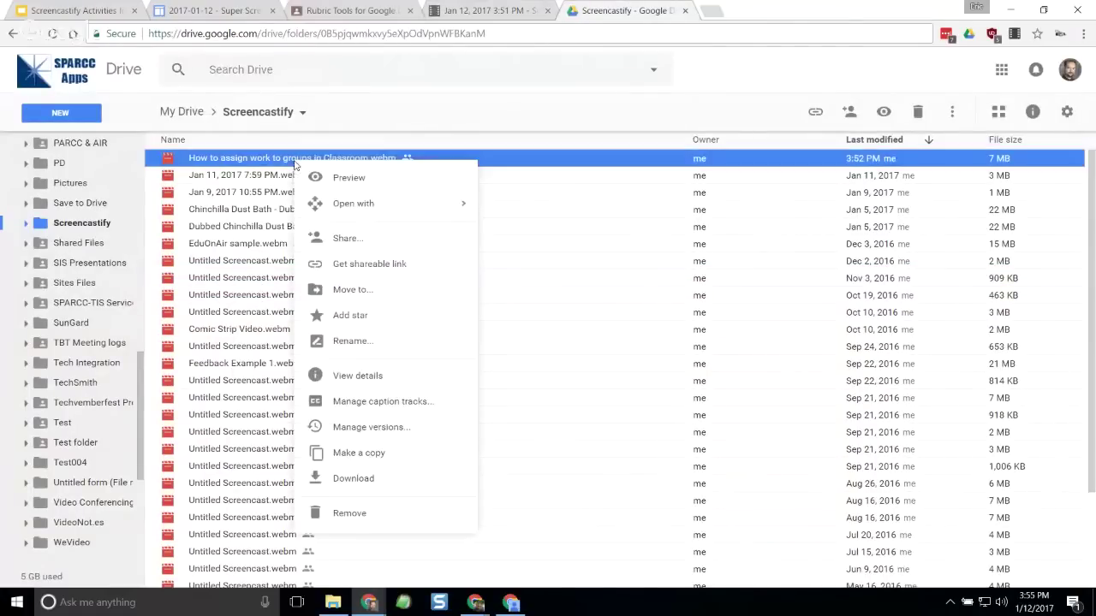
left_click(369, 240)
left_click(685, 253)
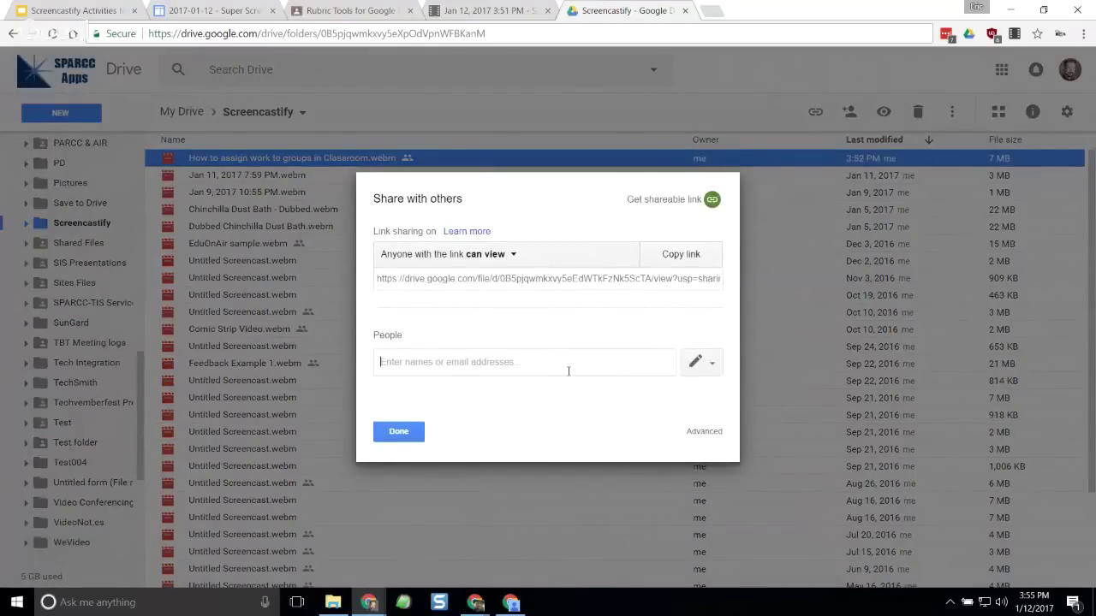
left_click(398, 431)
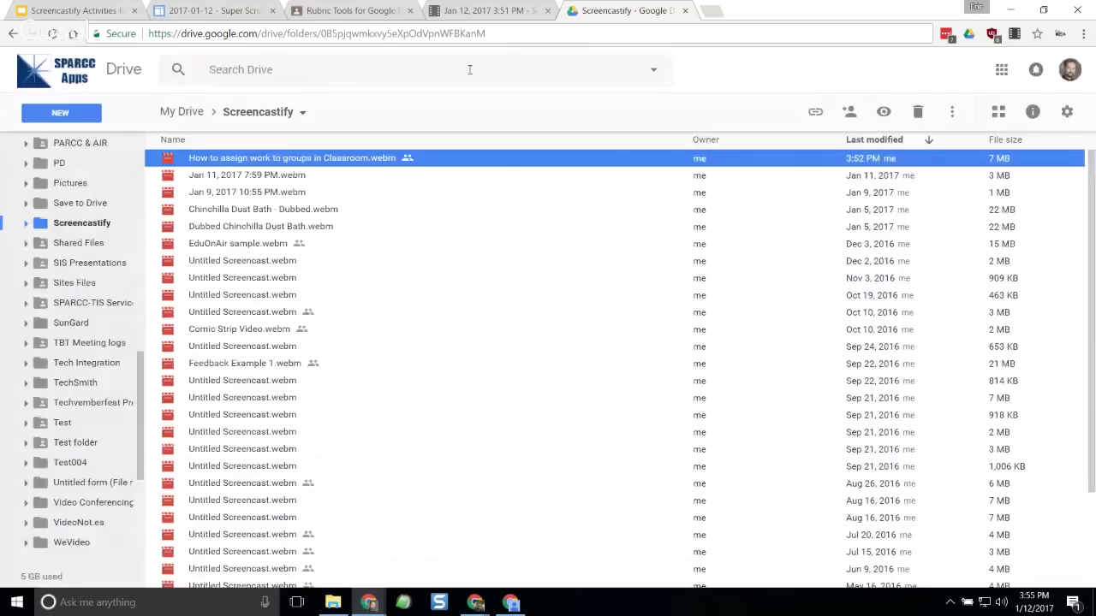
left_click(477, 10)
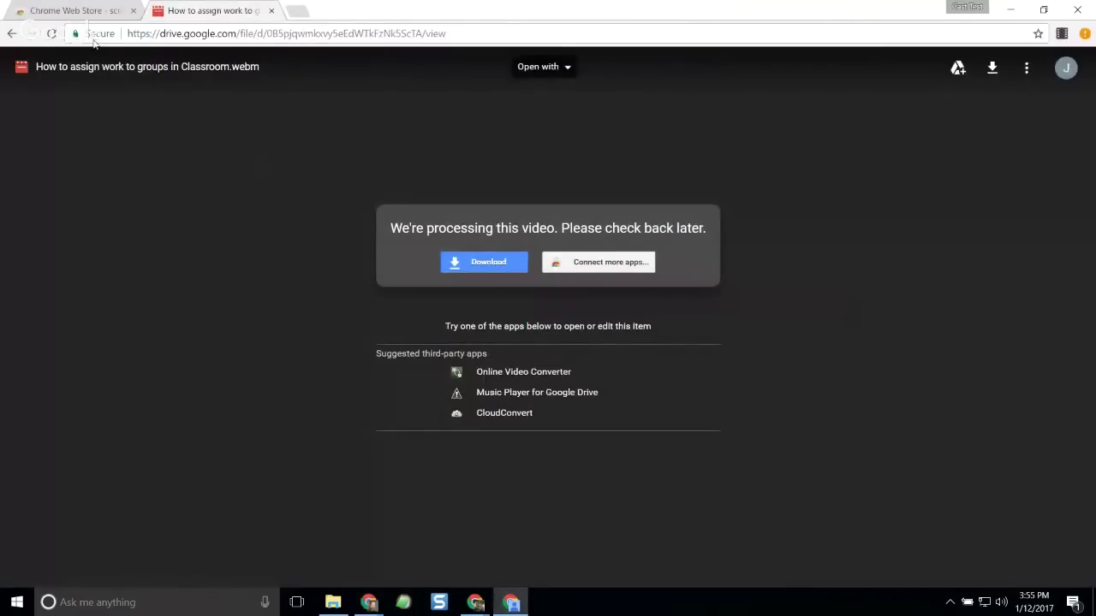
- Reload the shared video page, close it, and go back to the Rubric Tools for Google Docs tab
left_click(51, 33)
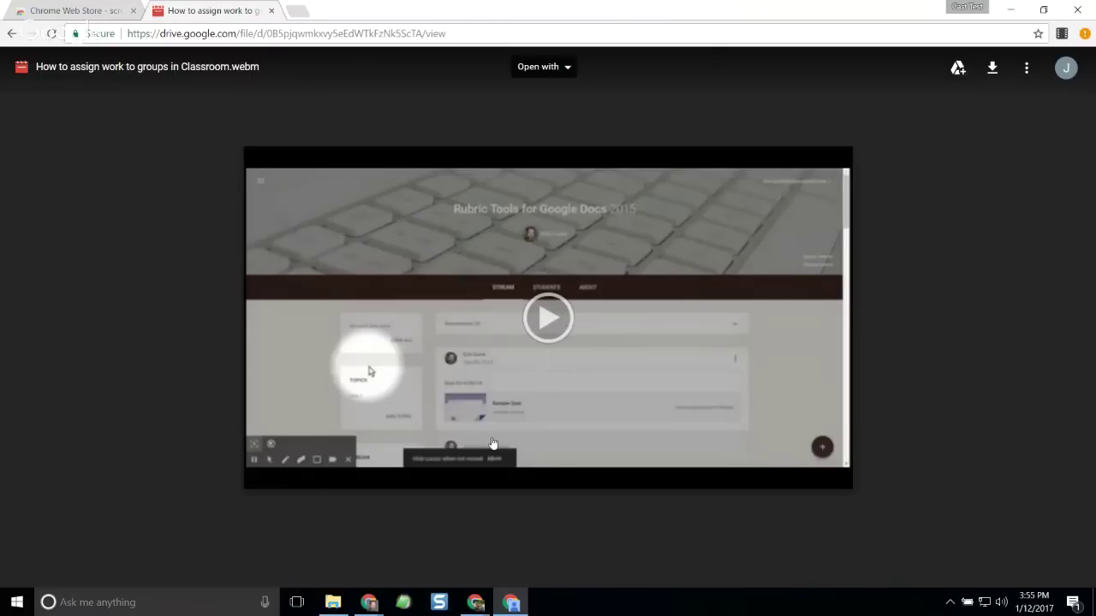
left_click(273, 11)
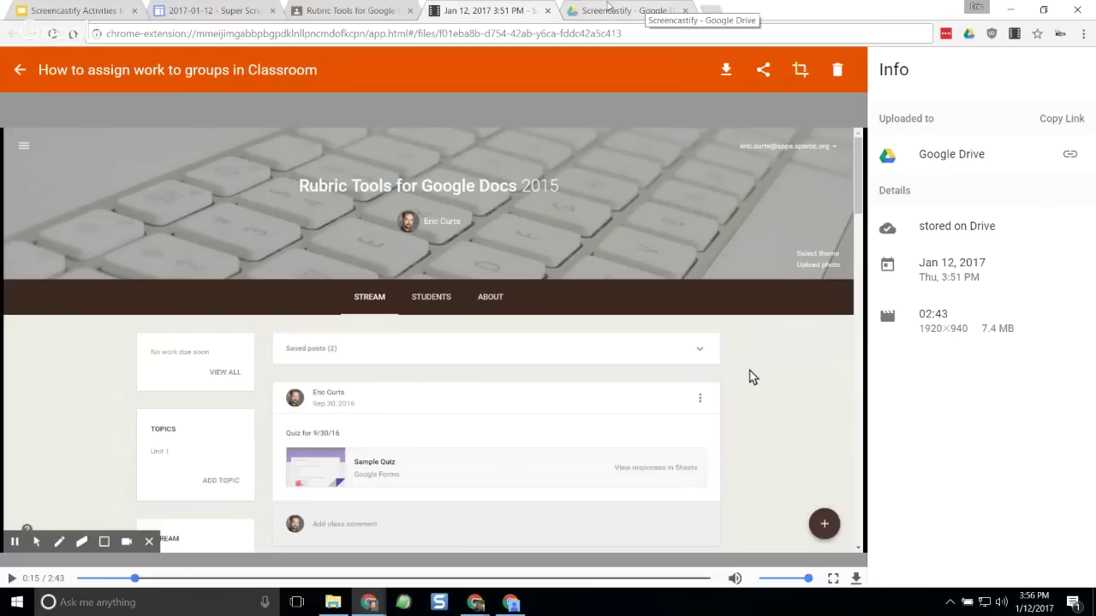
left_click(371, 13)
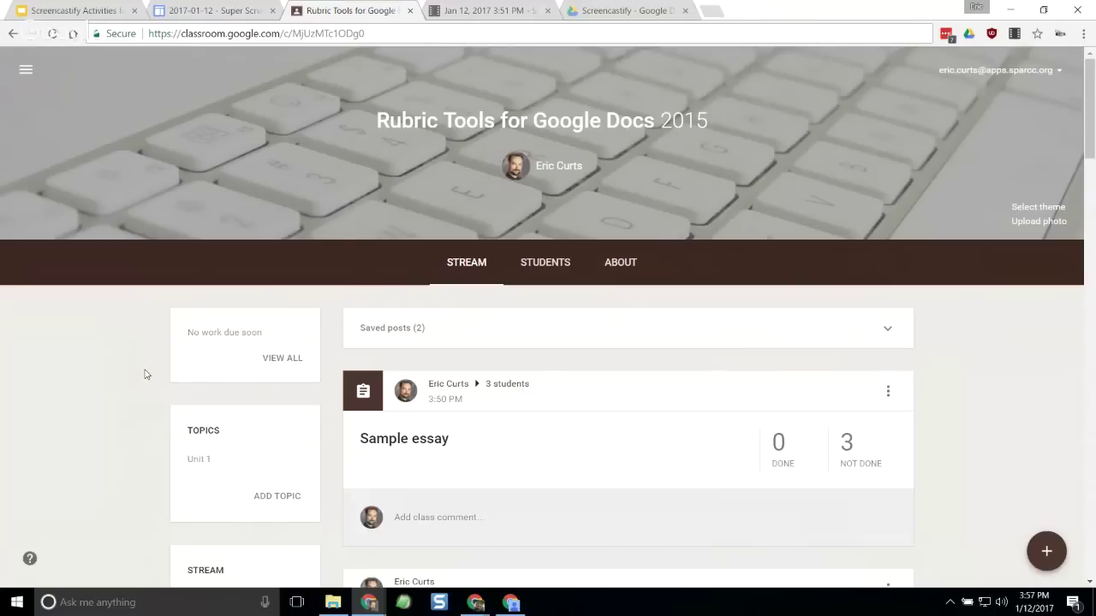
- Try zooming the class stream in and out, reset it, then enlarge it to 150%
key("ctrl+plus")
key("ctrl+plus")
key("ctrl+plus")
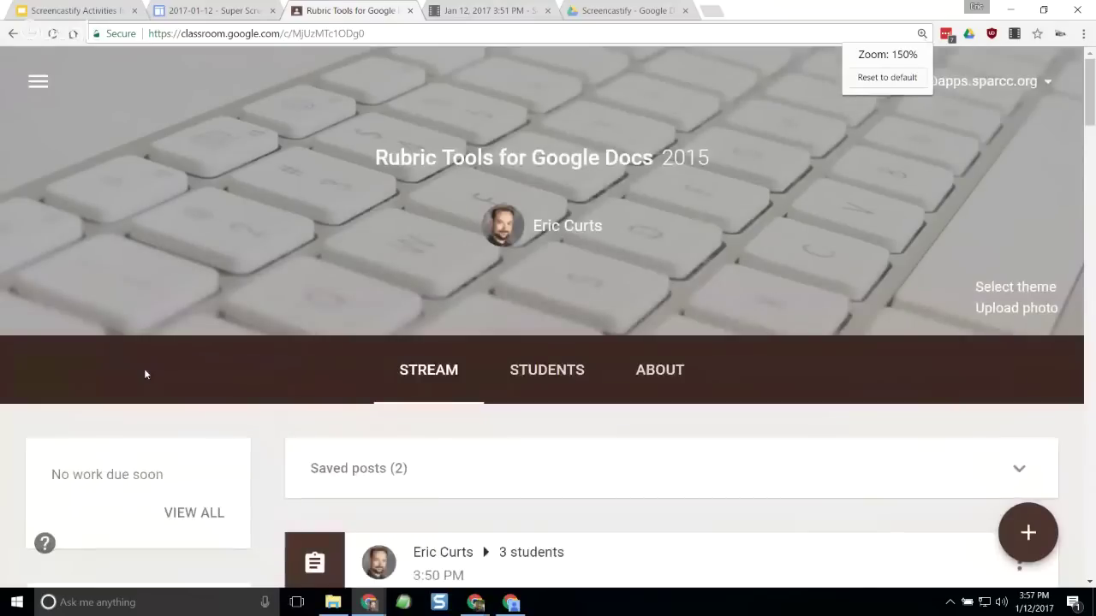
key("ctrl+minus")
key("ctrl+minus")
key("ctrl+minus")
key("ctrl+minus")
key("ctrl+minus")
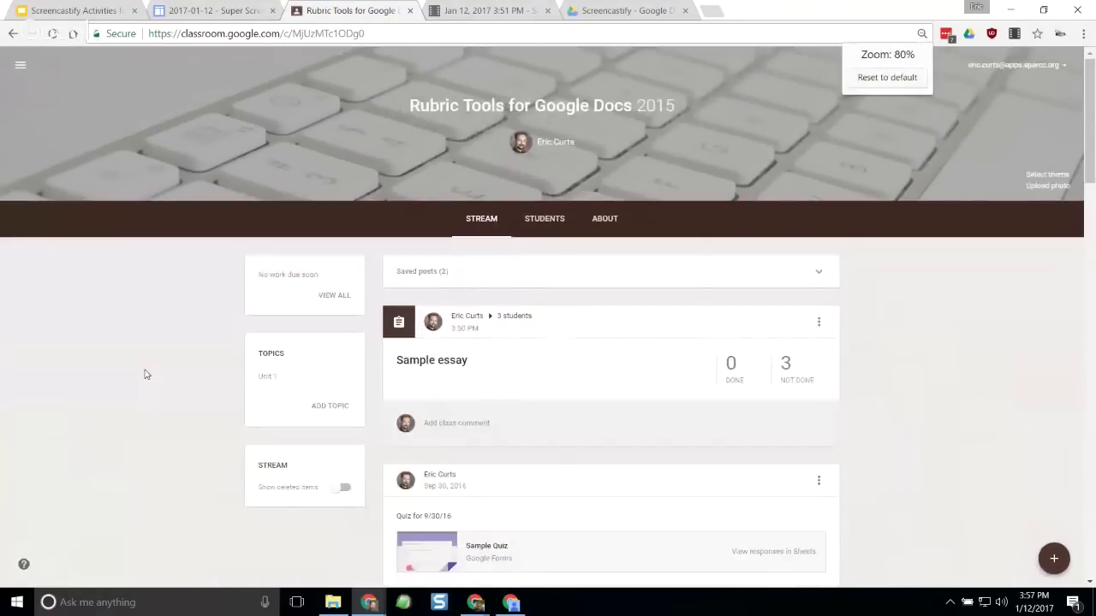
key("ctrl+0")
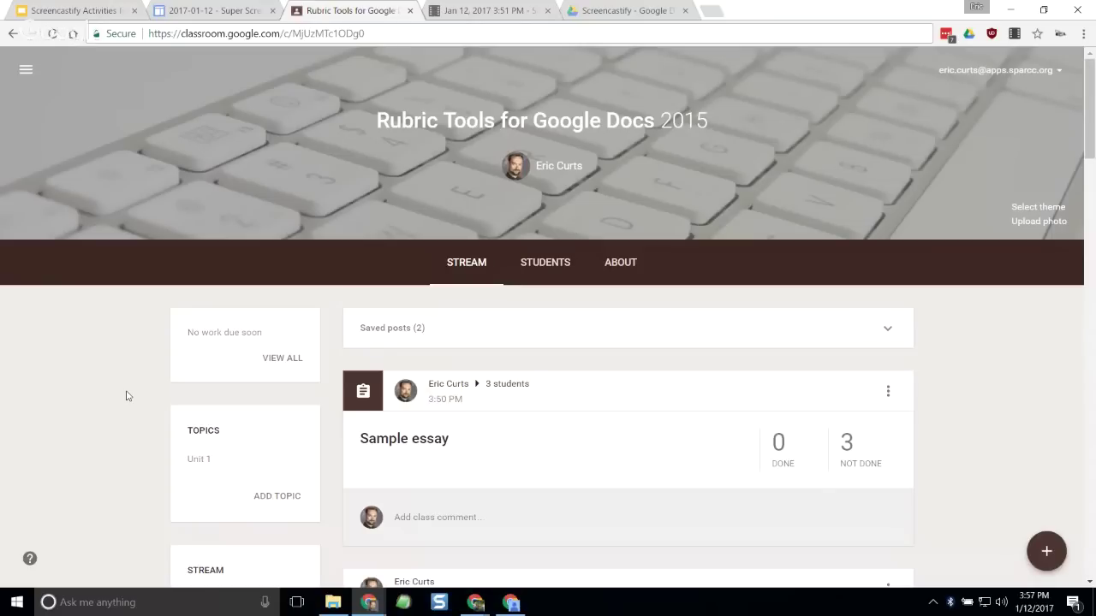
key("ctrl+plus")
key("ctrl+plus")
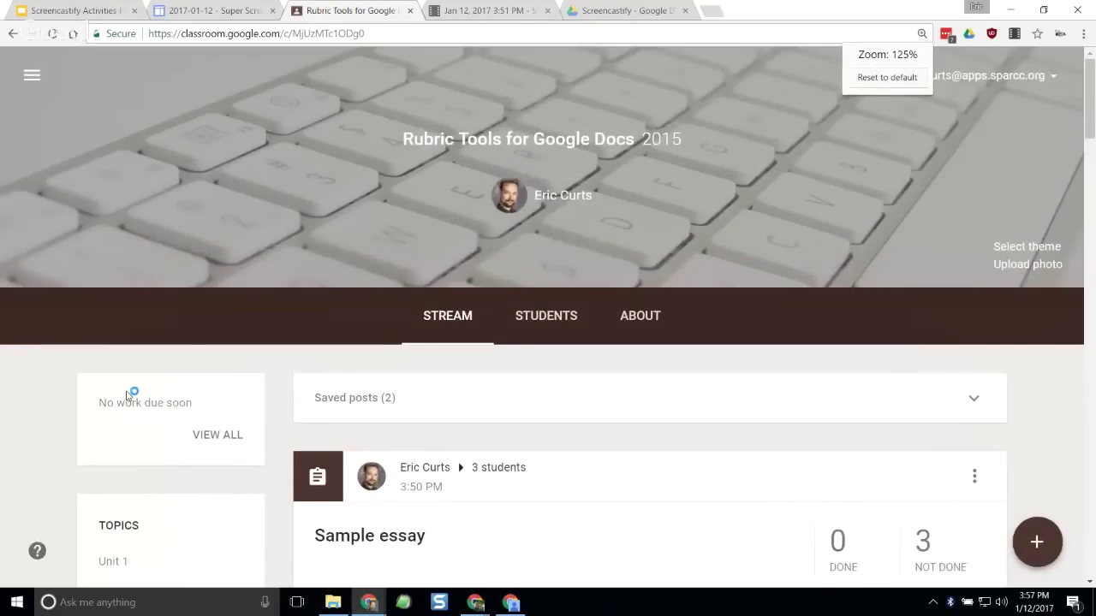
key("ctrl+plus")
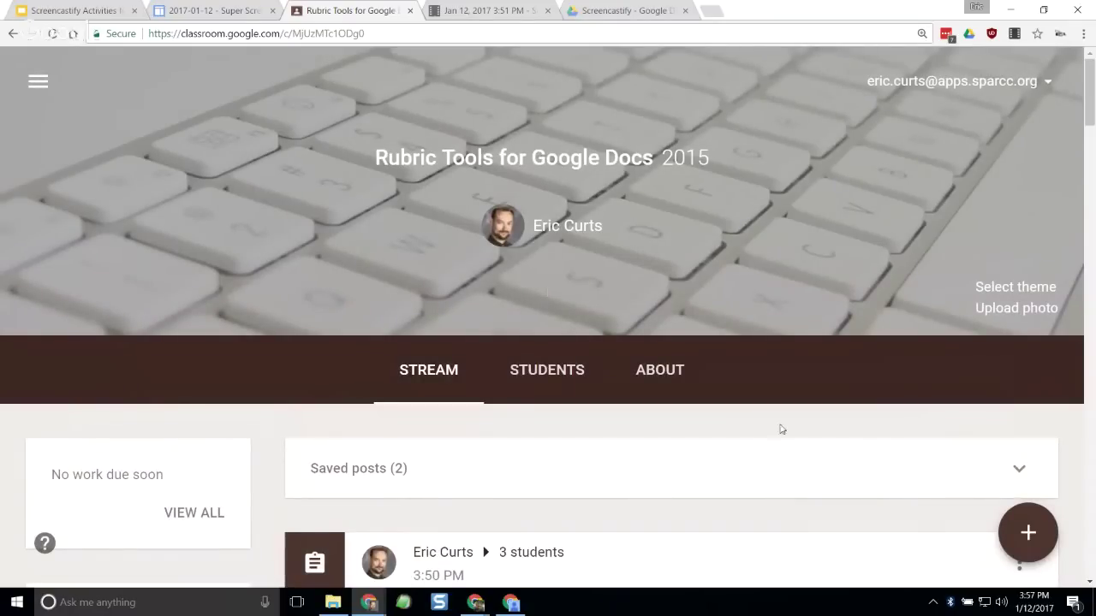
- Open a Create assignment form, close it without posting, and reset the page zoom to default
mouse_move(1032, 532)
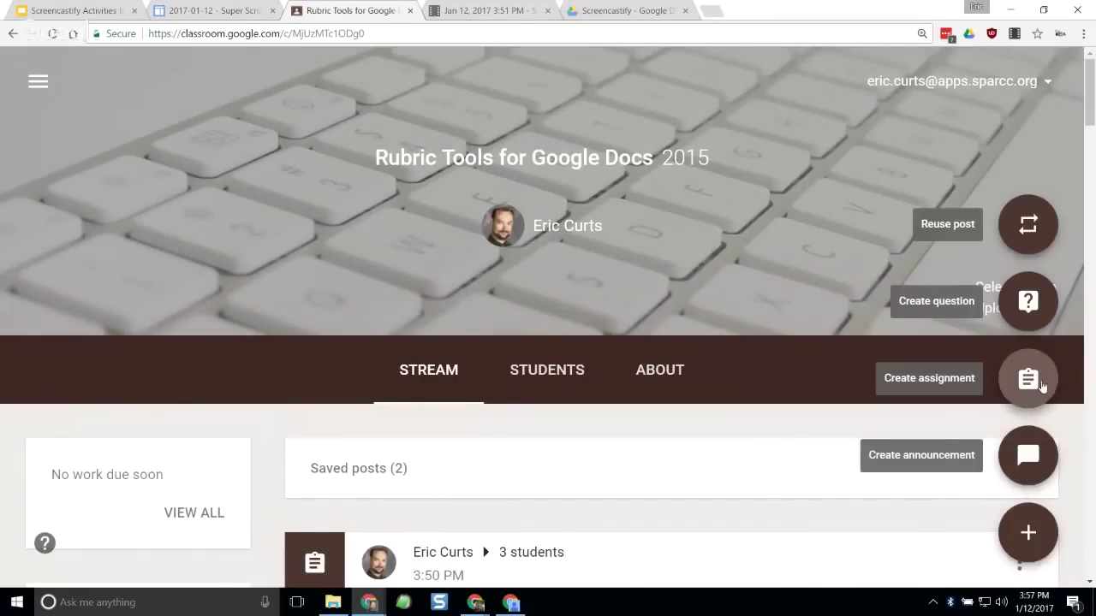
left_click(1028, 379)
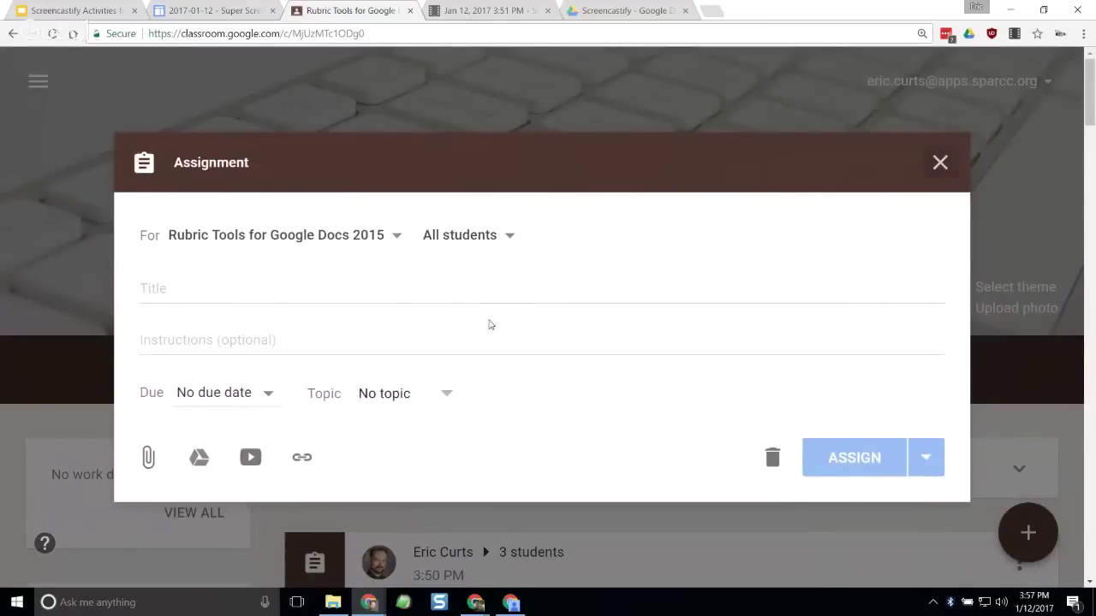
left_click(938, 162)
key("ctrl+0")
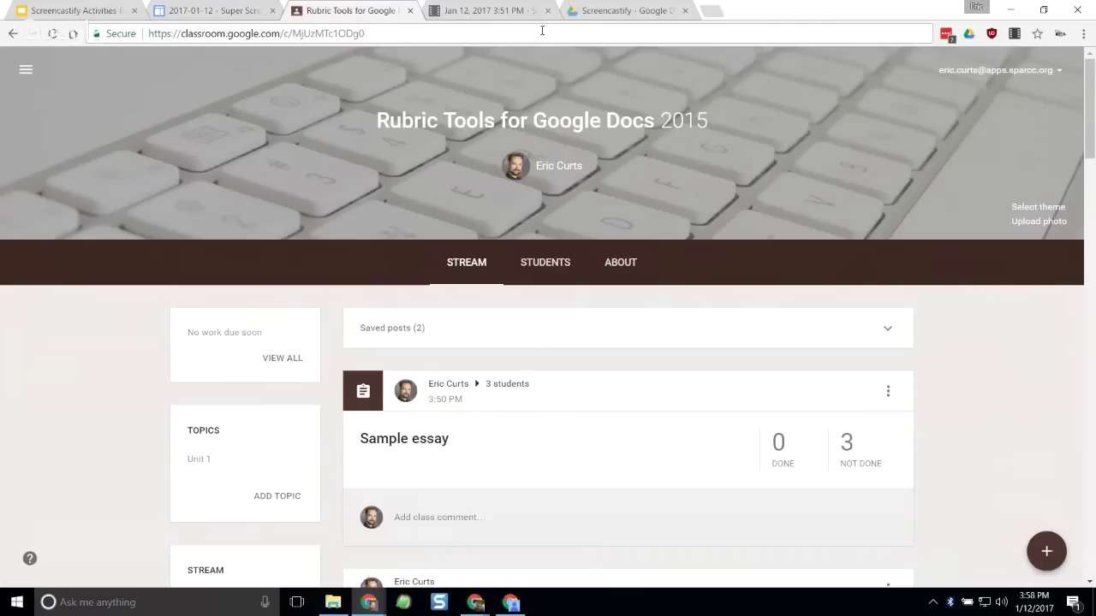
- Switch to the saved recording's viewer tab and close it
right_click(1015, 36)
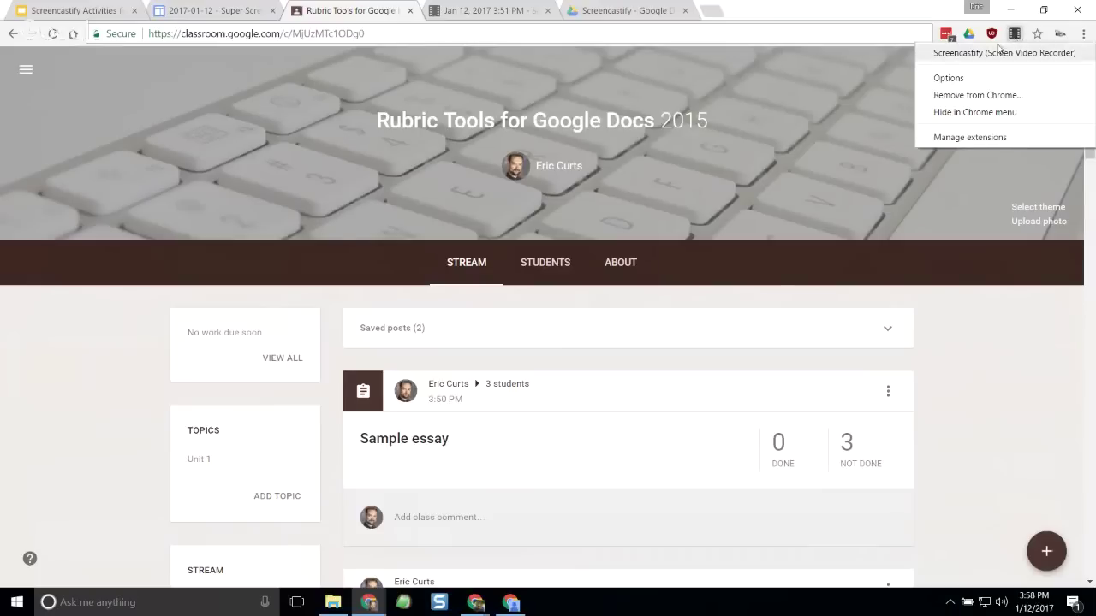
left_click(948, 78)
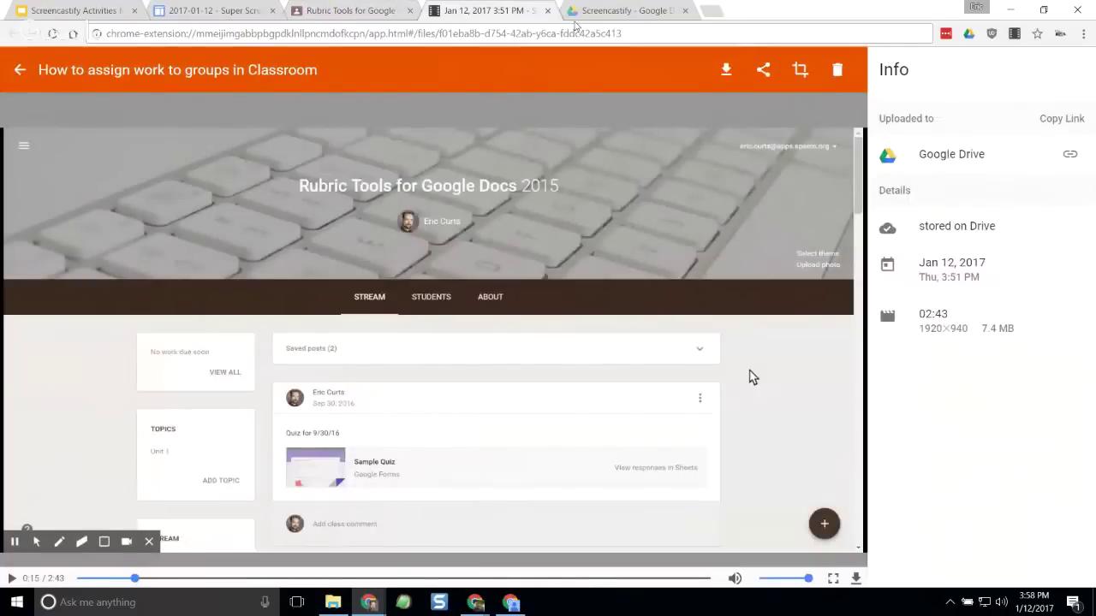
left_click(547, 10)
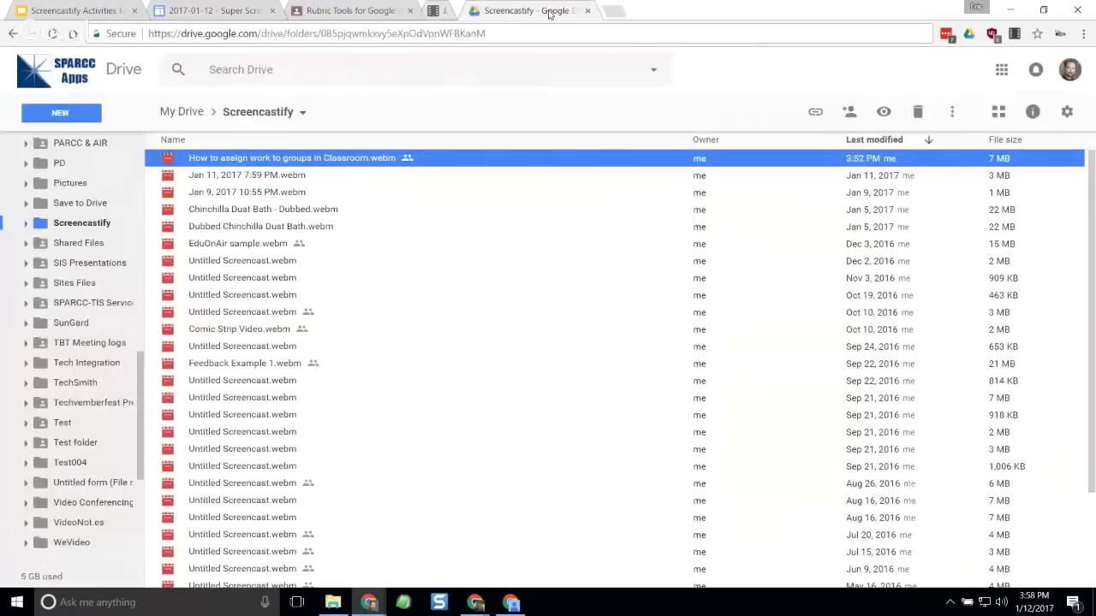
- Review Drawing Tools Shortcuts in Screencastify Options, then close Options and return to the Rubric Tools course
right_click(1012, 36)
left_click(948, 76)
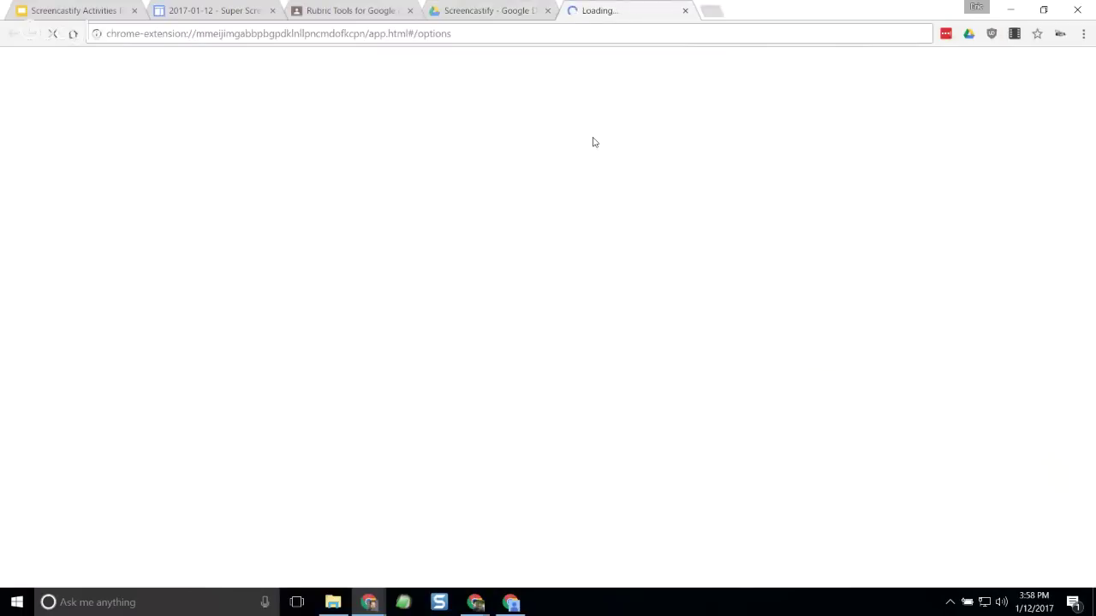
scroll(428, 229, "down", 2)
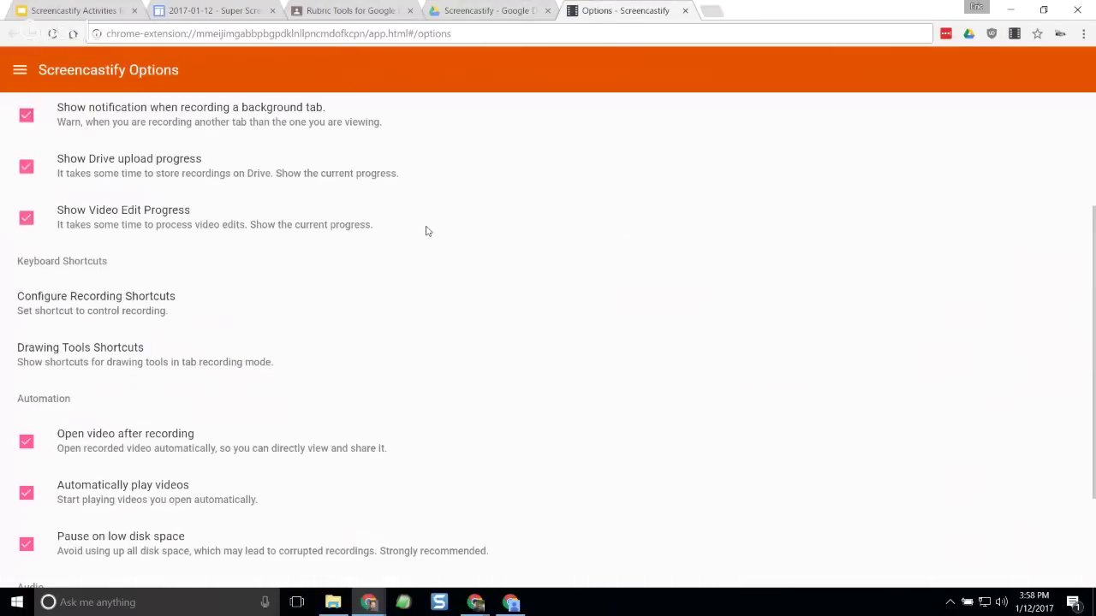
left_click(193, 335)
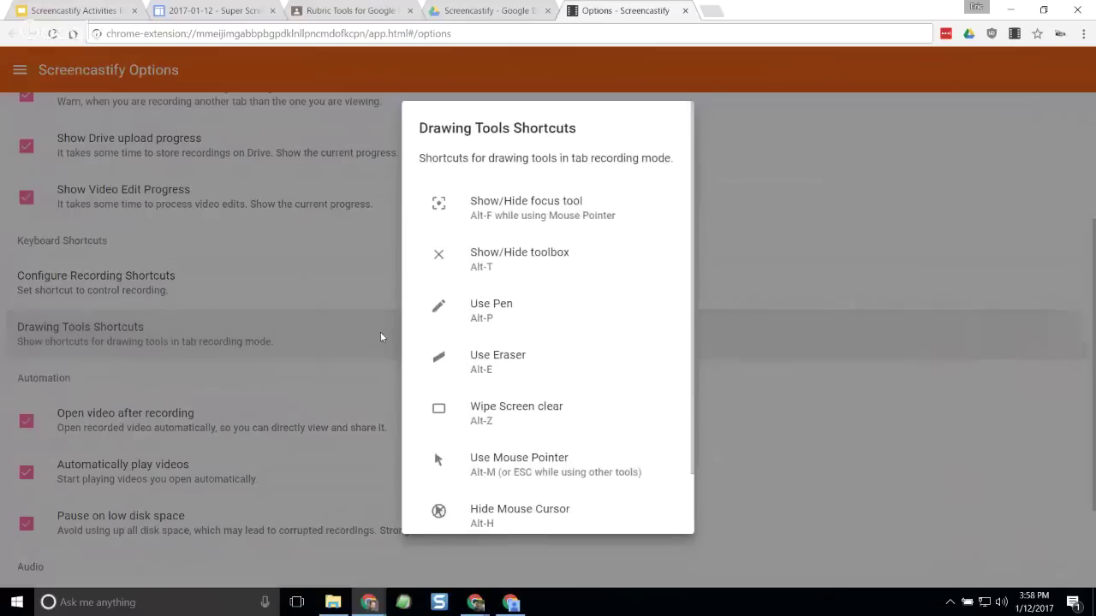
scroll(539, 313, "down", 2)
scroll(518, 256, "up", 2)
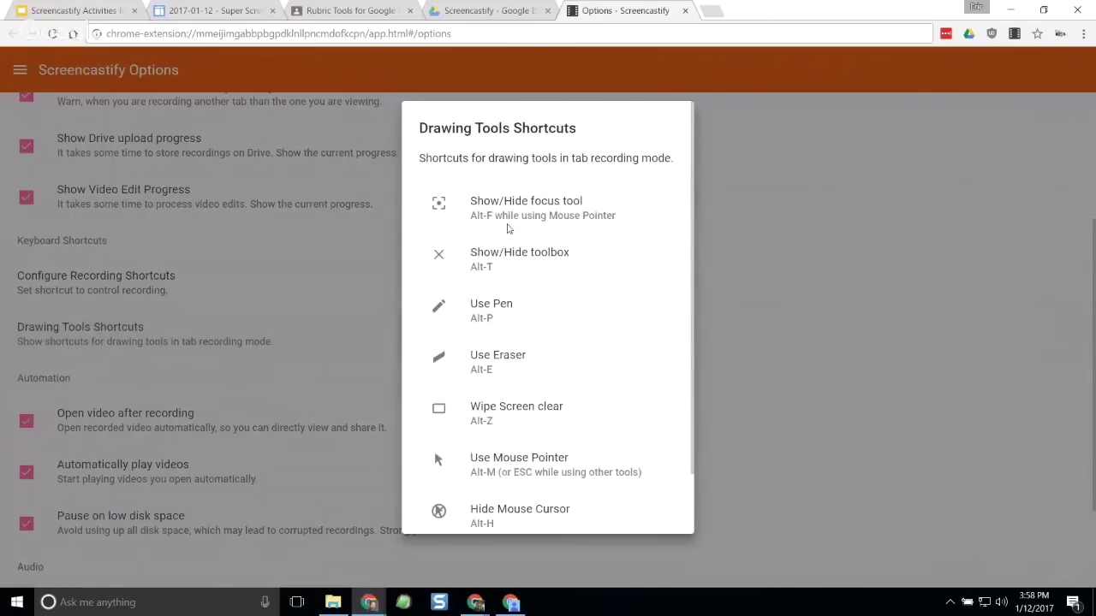
left_click(685, 10)
left_click(366, 9)
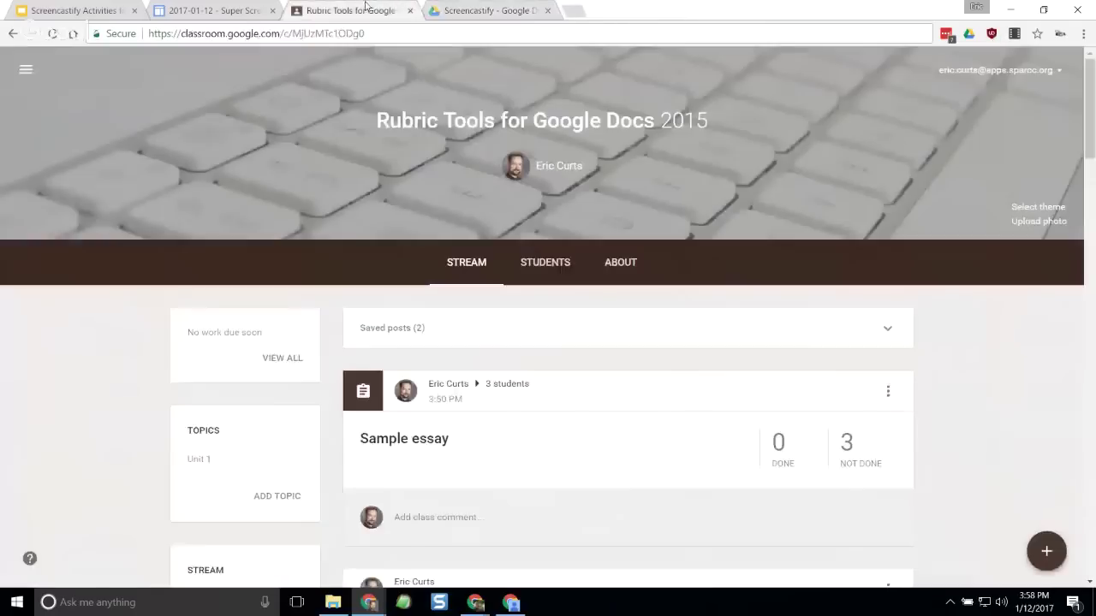
- Show Screencastify's Advanced Options: 1536×759 tab size, 30 FPS, 3-second countdown, drawing tools on
left_click(1013, 35)
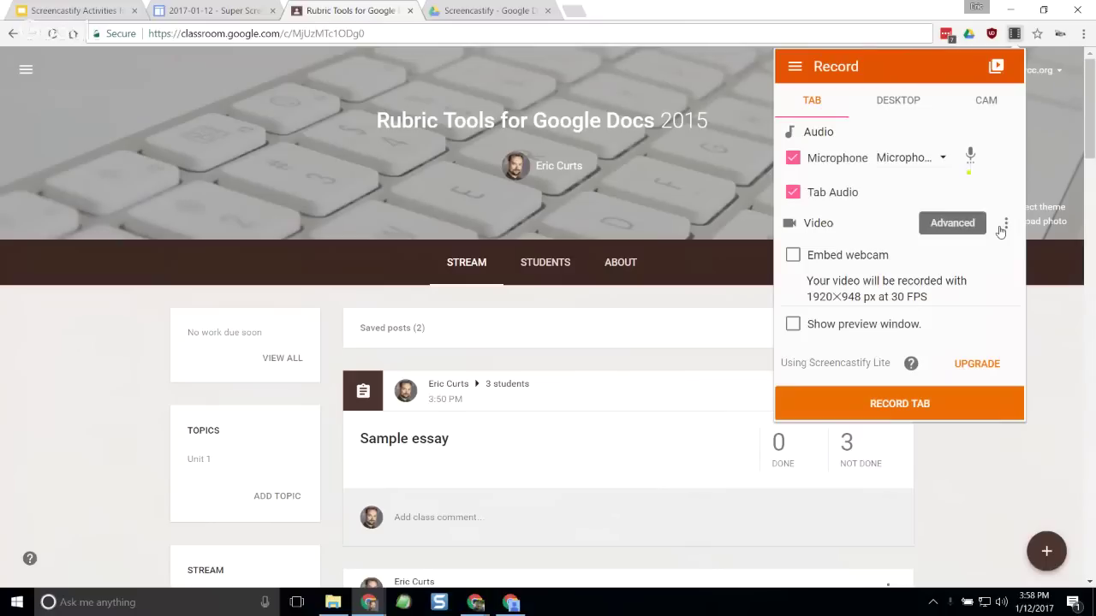
left_click(1004, 224)
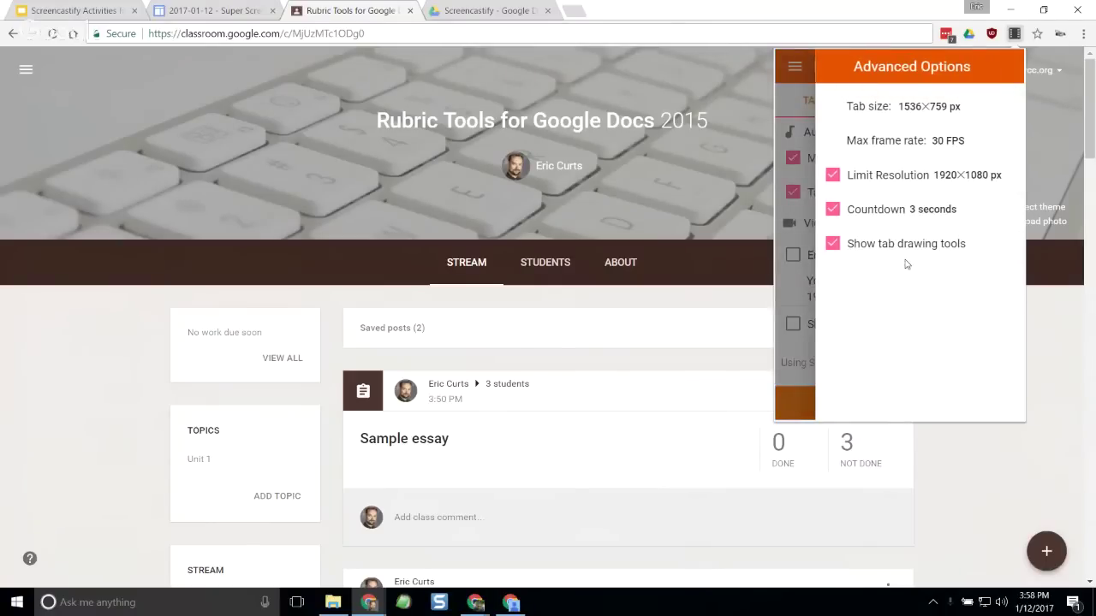
left_click(807, 75)
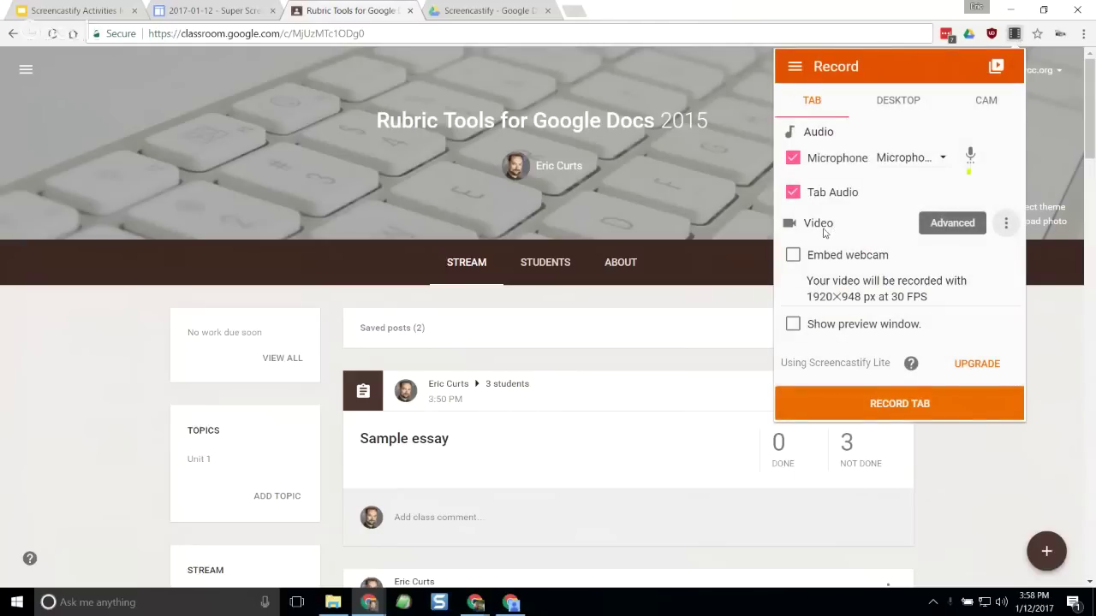
left_click(1006, 225)
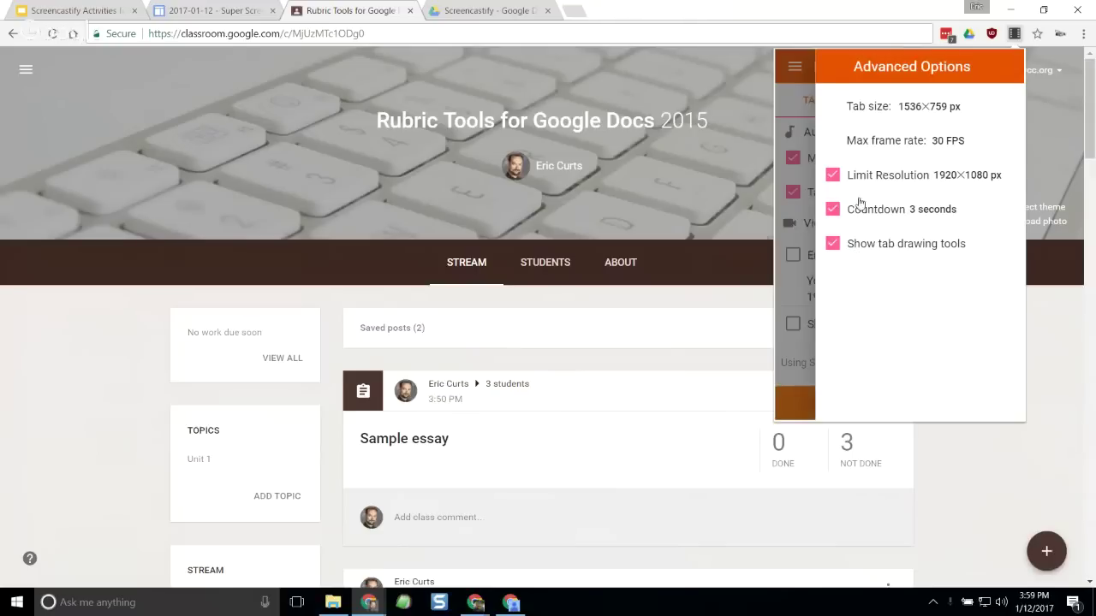
- View the Basic Use drawing-tools slide, then return to the Classroom course and bring up the Screencastify extension menu
left_click(182, 13)
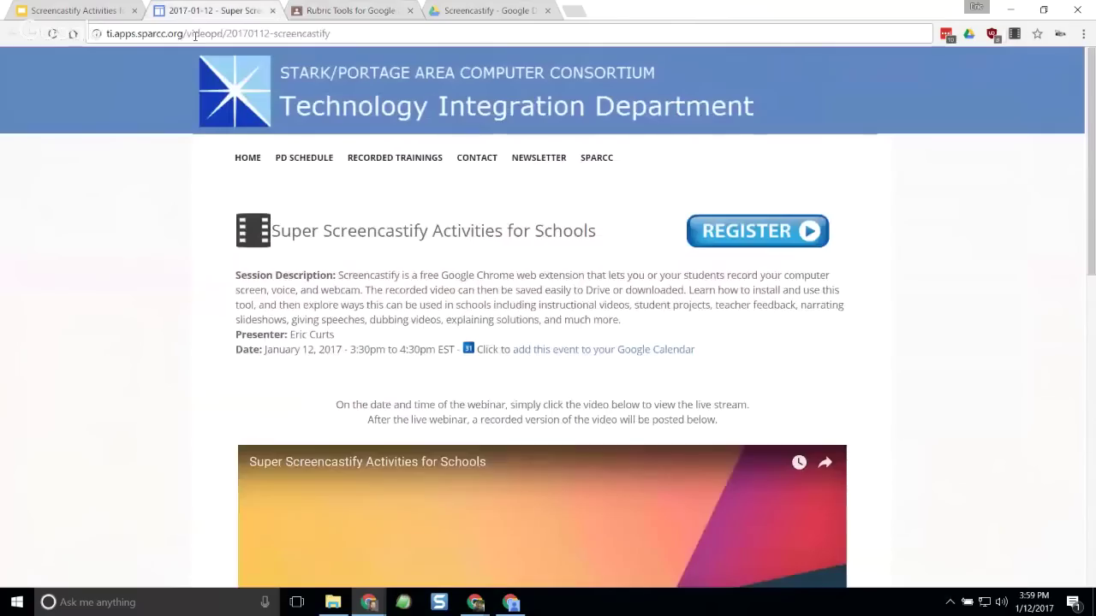
left_click(86, 12)
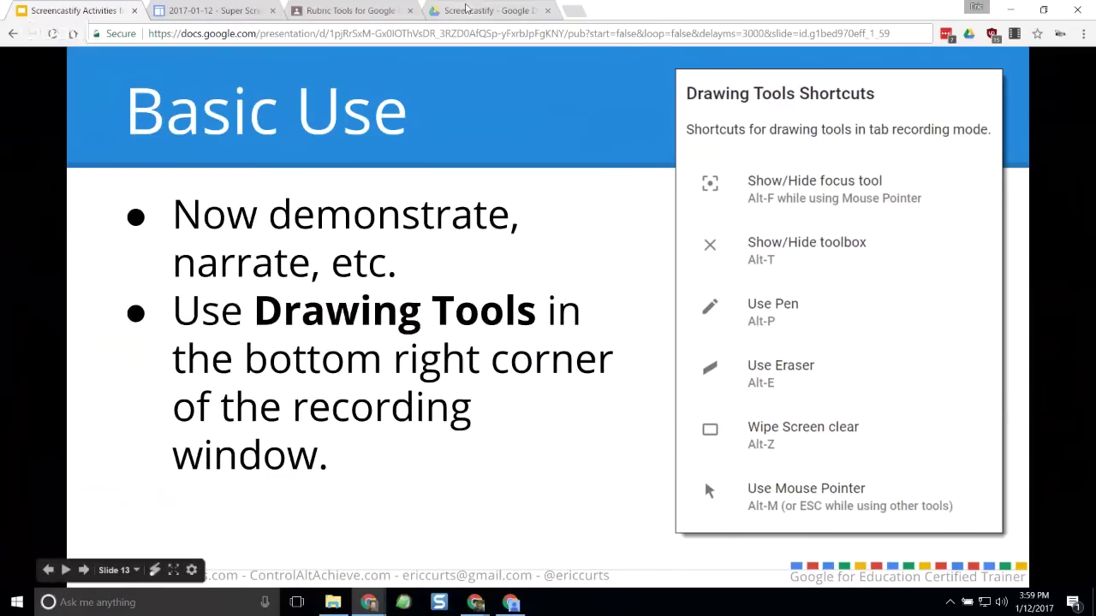
left_click(359, 11)
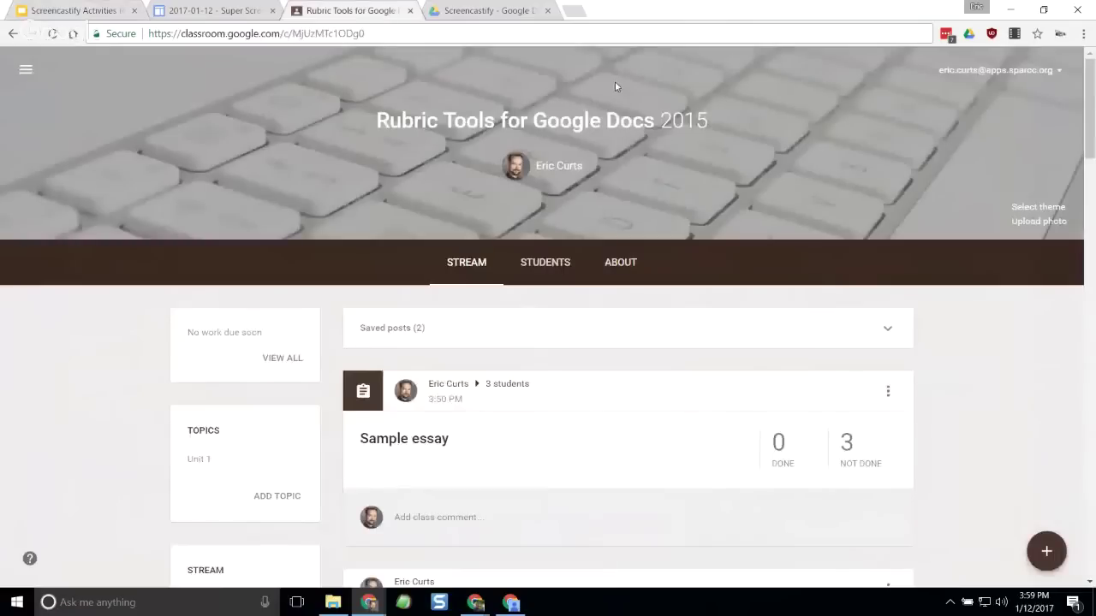
right_click(1013, 35)
- Open Screencastify Options, view the Drawing Tools Shortcuts list, then close the Options tab
left_click(981, 78)
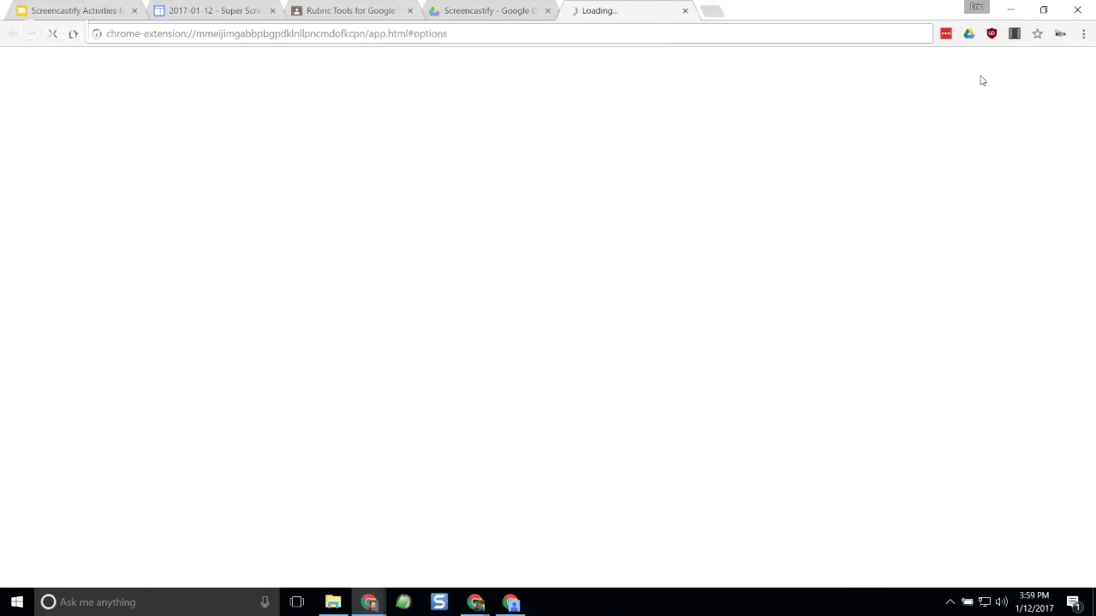
scroll(535, 283, "down", 3)
left_click(191, 272)
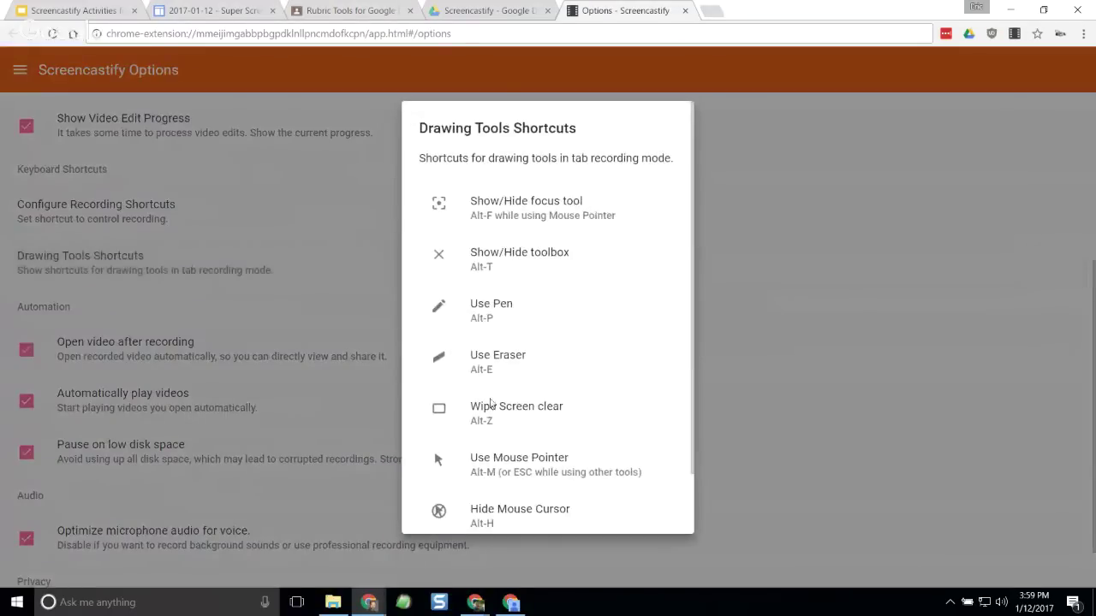
left_click(684, 11)
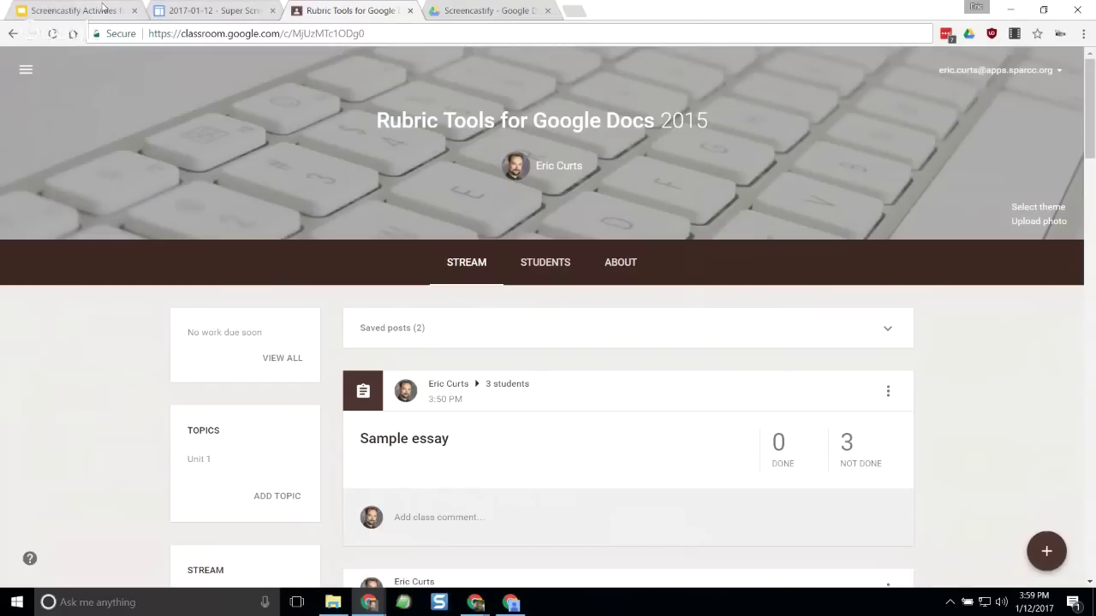
- Advance the slides to Example Uses (slide 17), closing the Drive folder and Classroom course tabs
key("ctrl+1")
key("Right")
key("Right")
key("Right")
key("Right")
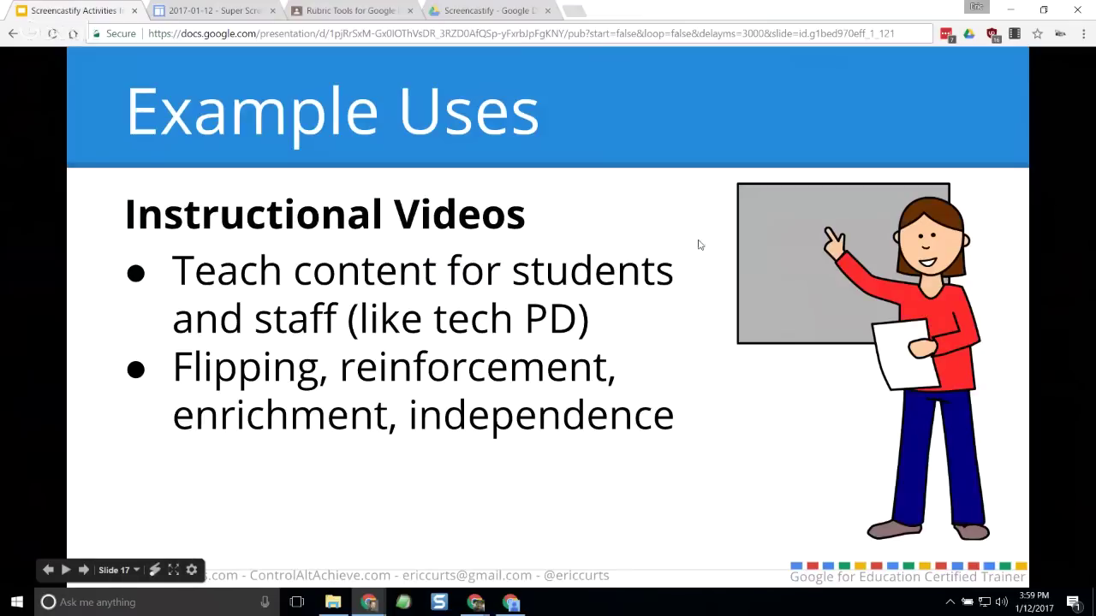
left_click(505, 14)
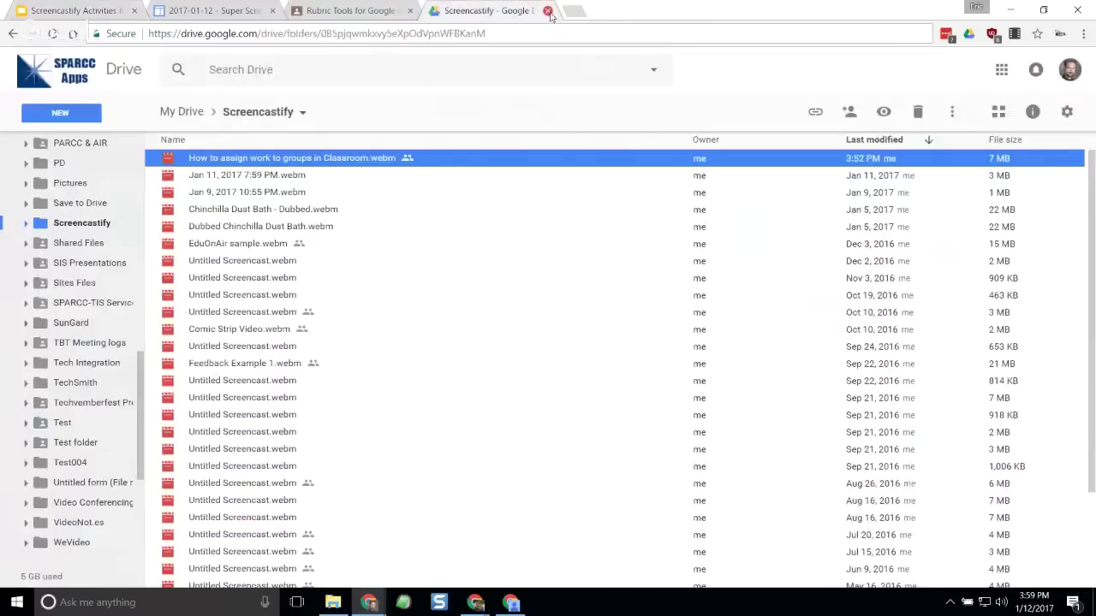
left_click(547, 10)
left_click(410, 10)
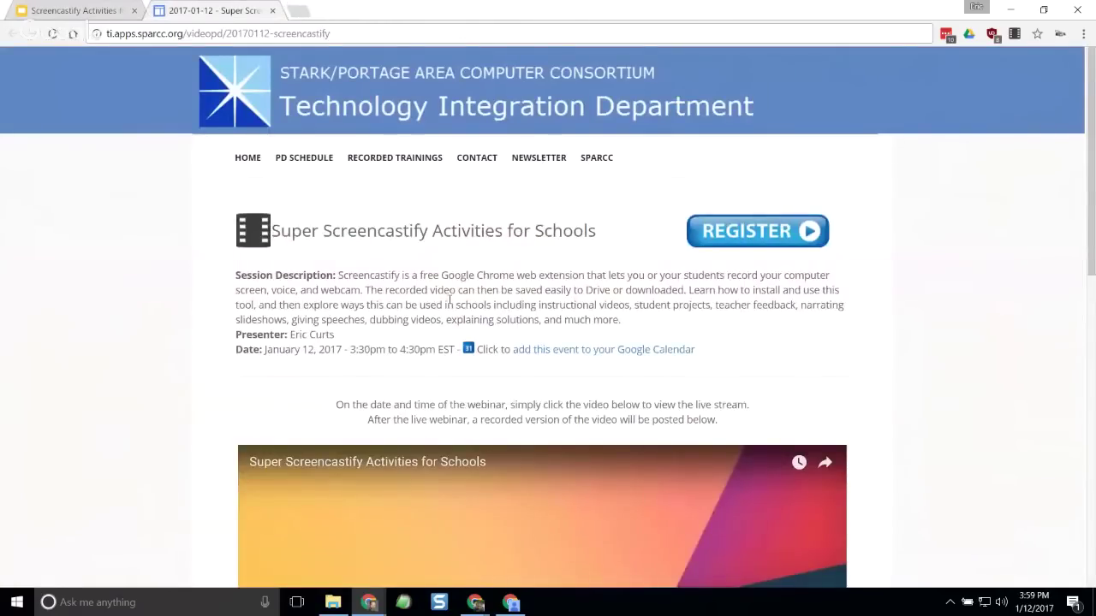
left_click(82, 11)
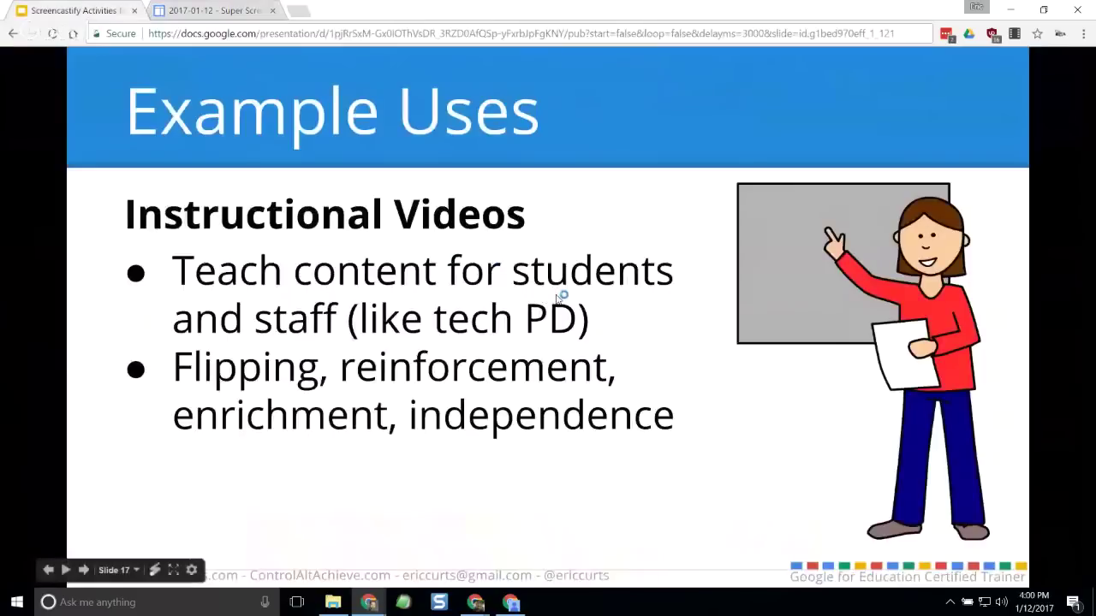
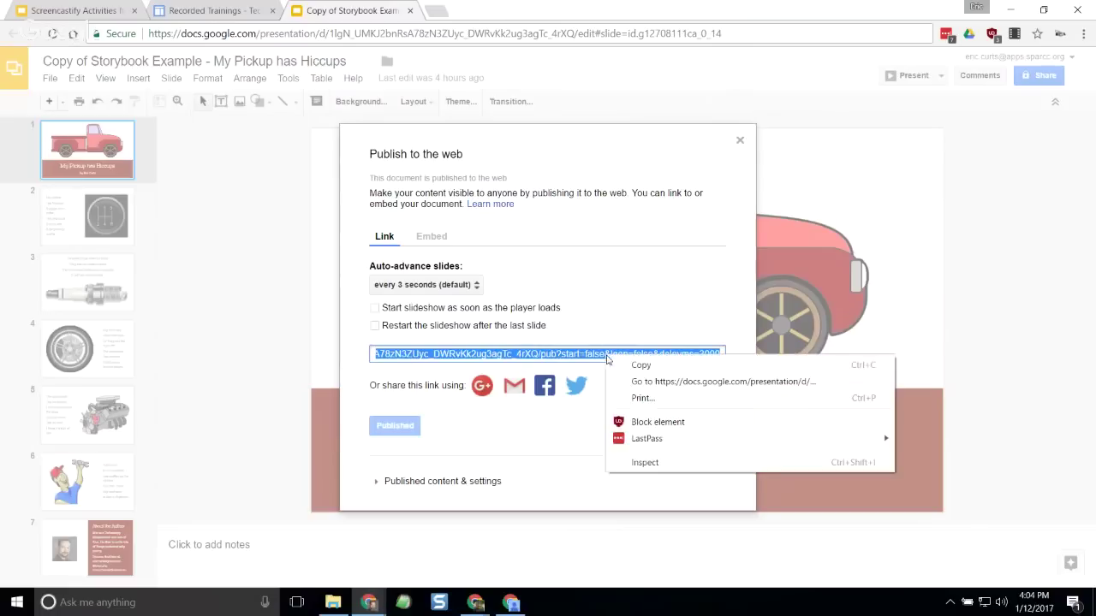
- Copy the published My Pickup has Hiccups link and load it in a new browser tab
left_click(626, 367)
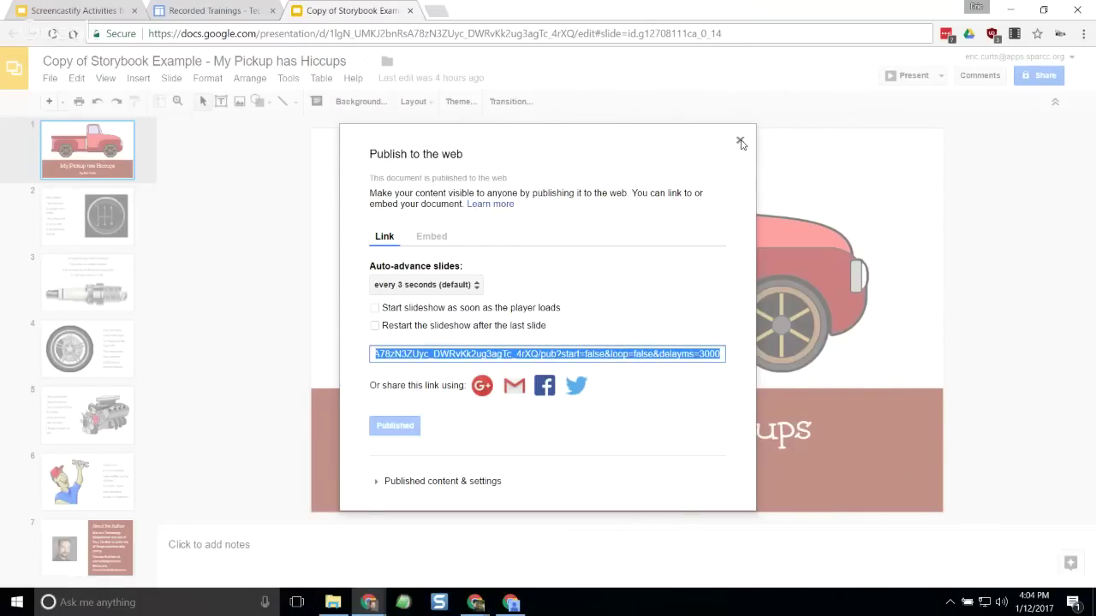
left_click(740, 142)
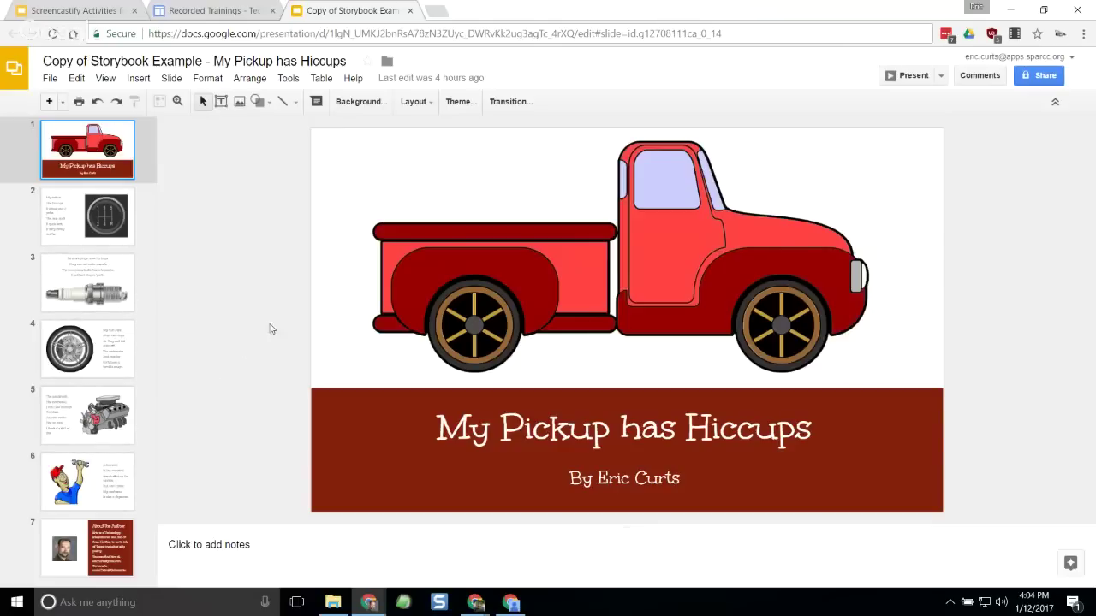
left_click(441, 11)
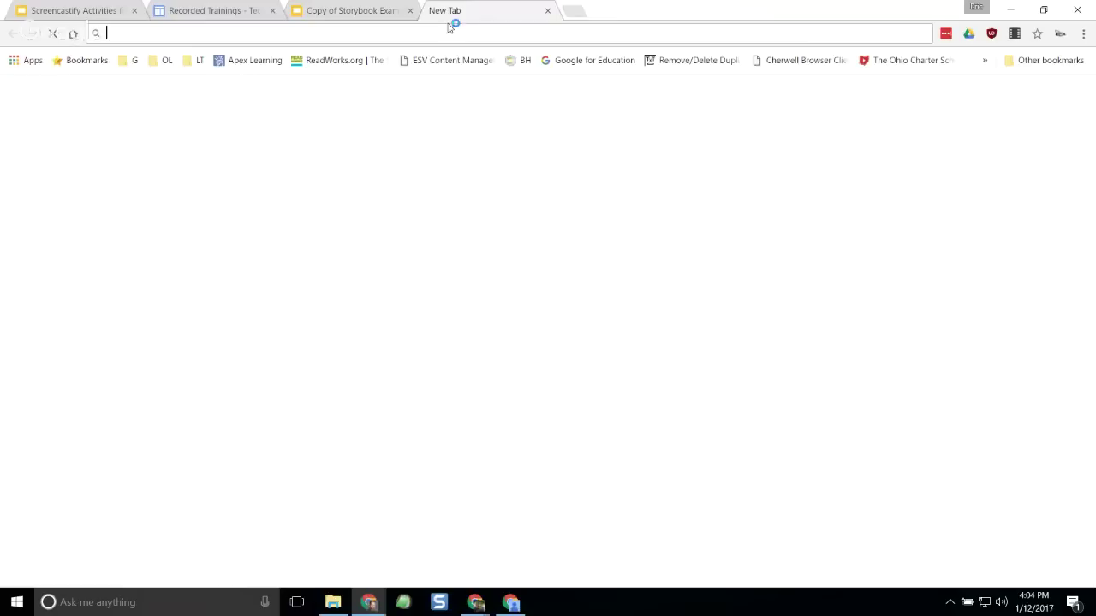
right_click(457, 34)
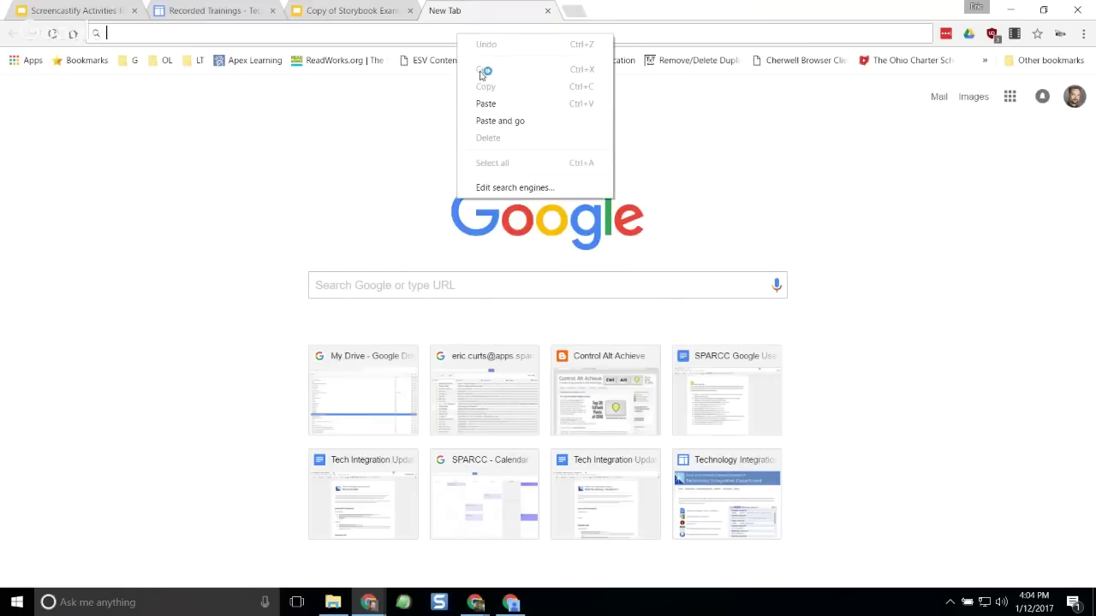
left_click(486, 100)
key("Return")
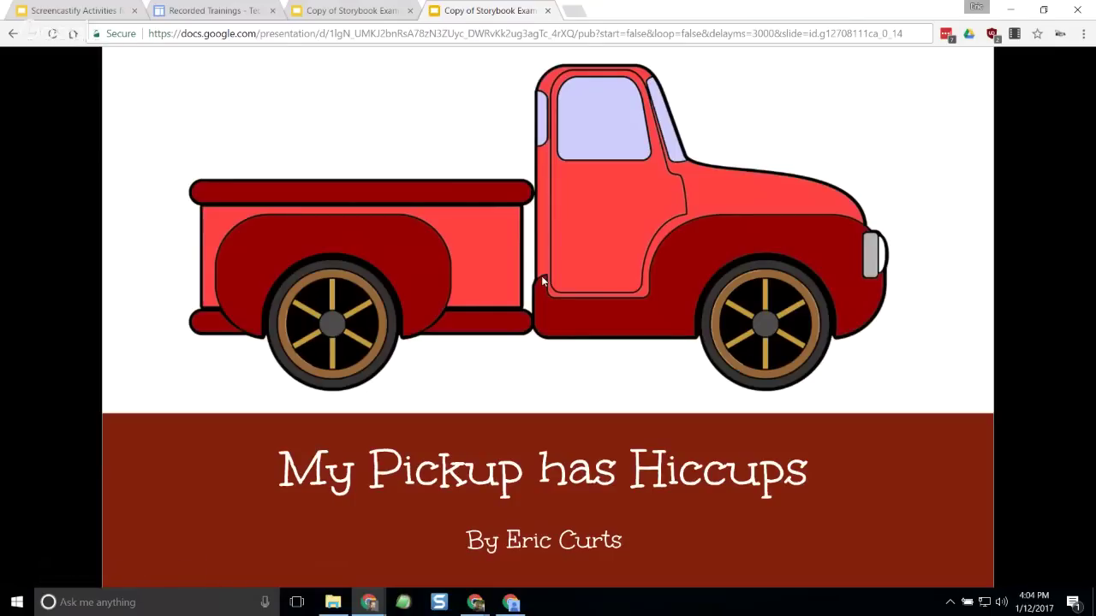
- Close the Copy of Storybook editor tab so only the published slideshow remains
mouse_move(572, 274)
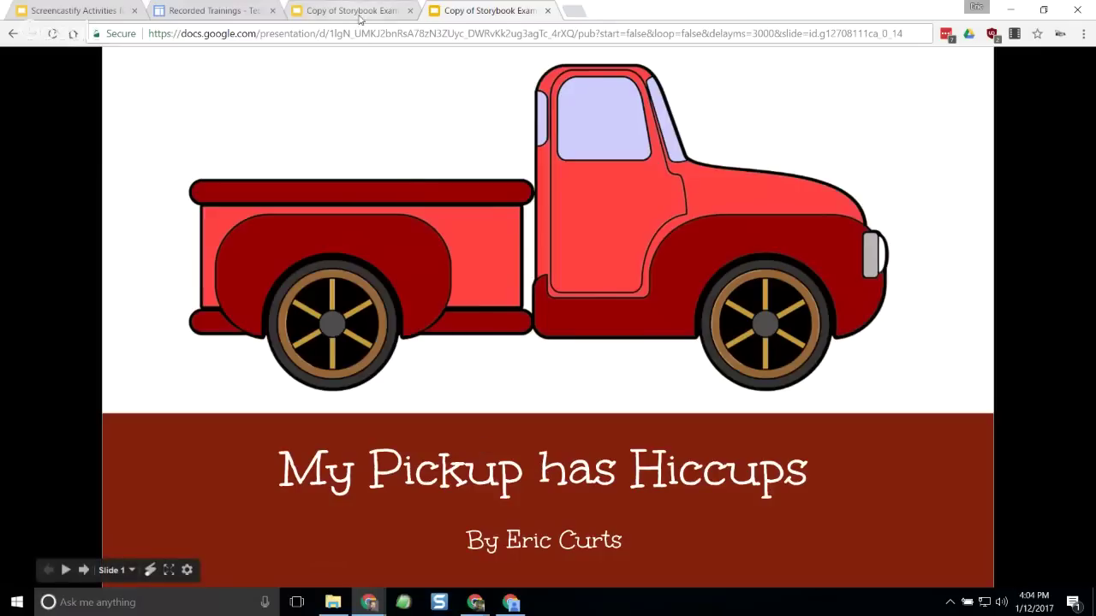
left_click(359, 10)
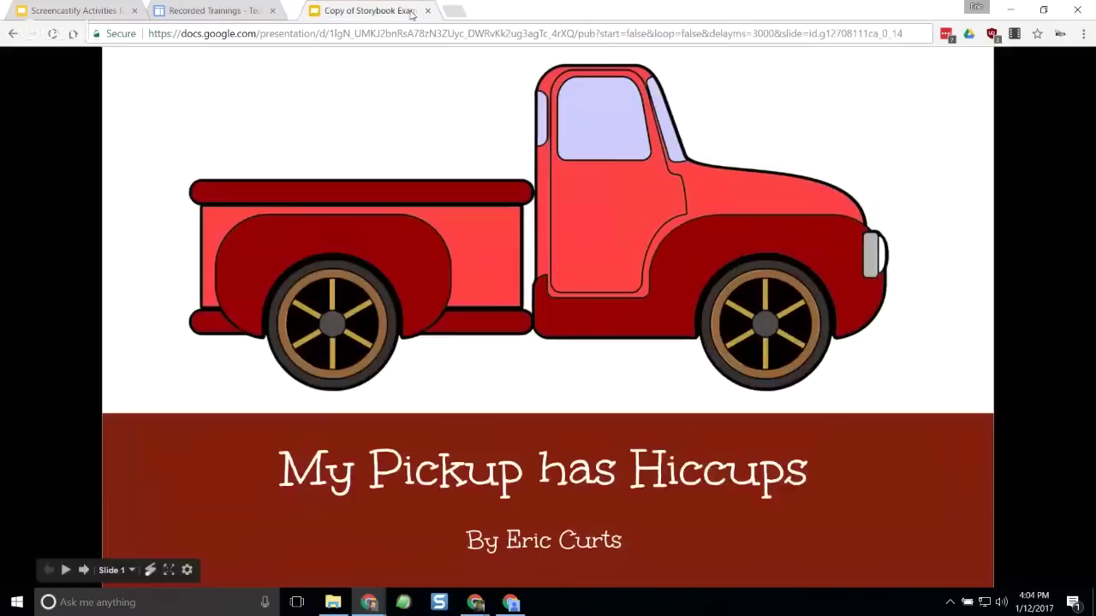
left_click(409, 10)
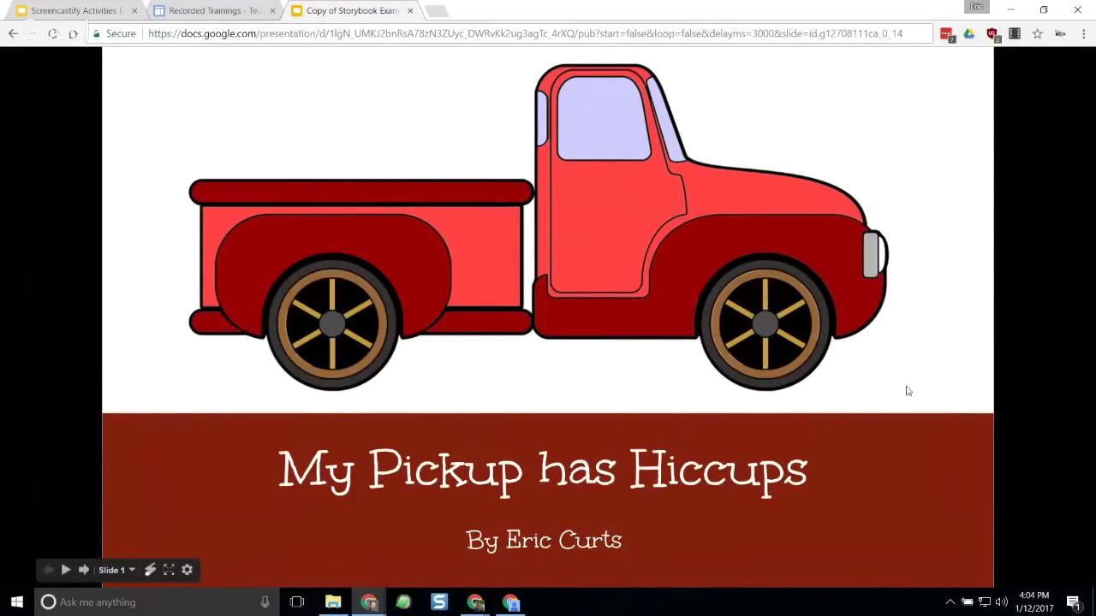
- In Screencastify, embed the HD WebCam in the top-right corner of the tab recording
left_click(1014, 34)
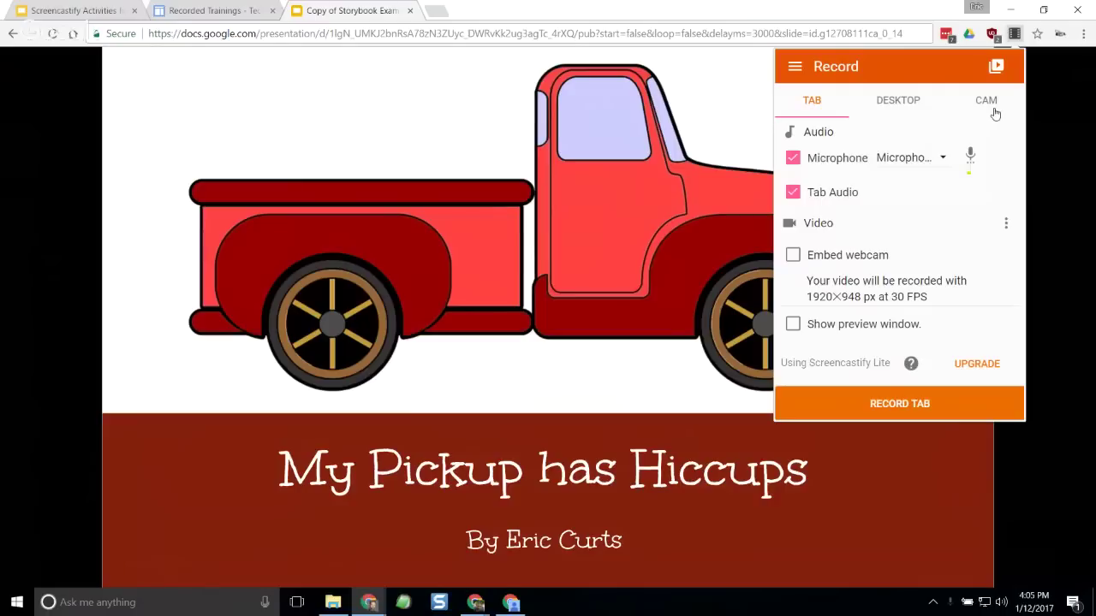
left_click(792, 256)
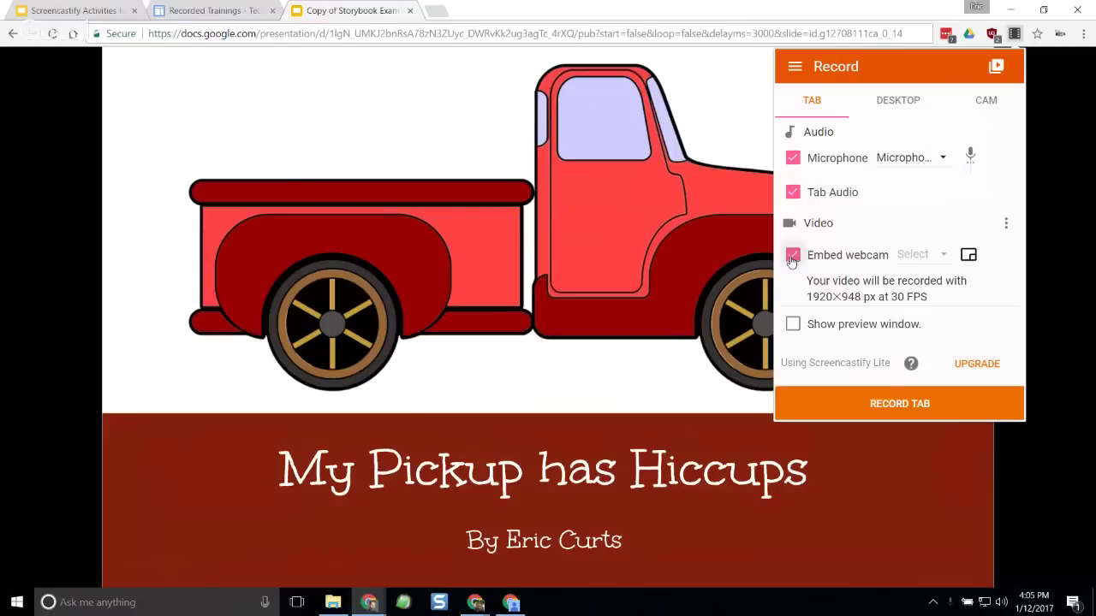
left_click(941, 256)
left_click(947, 261)
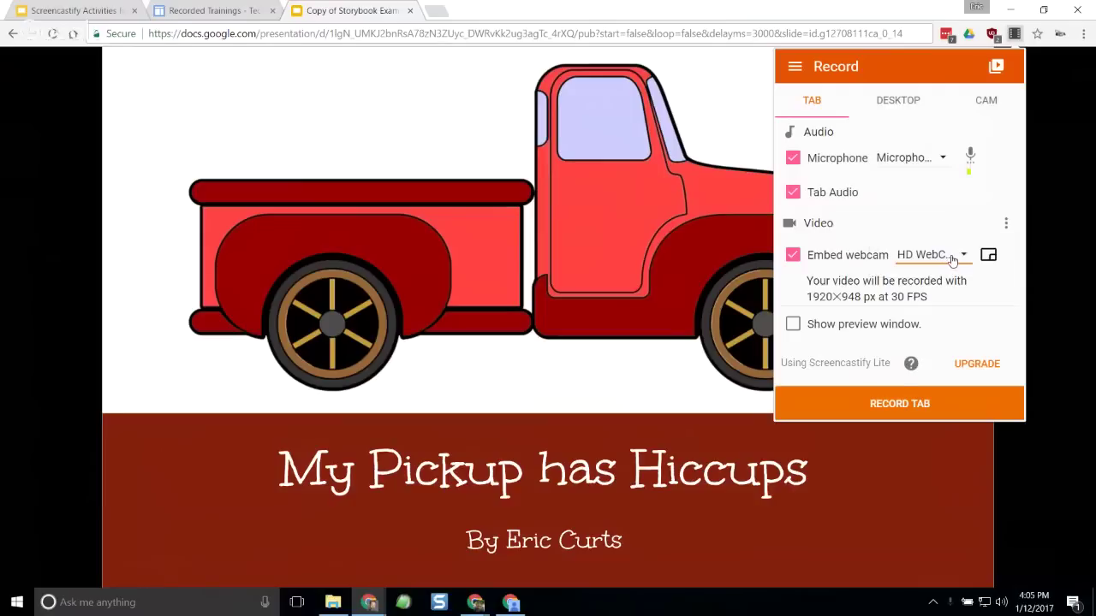
left_click(985, 261)
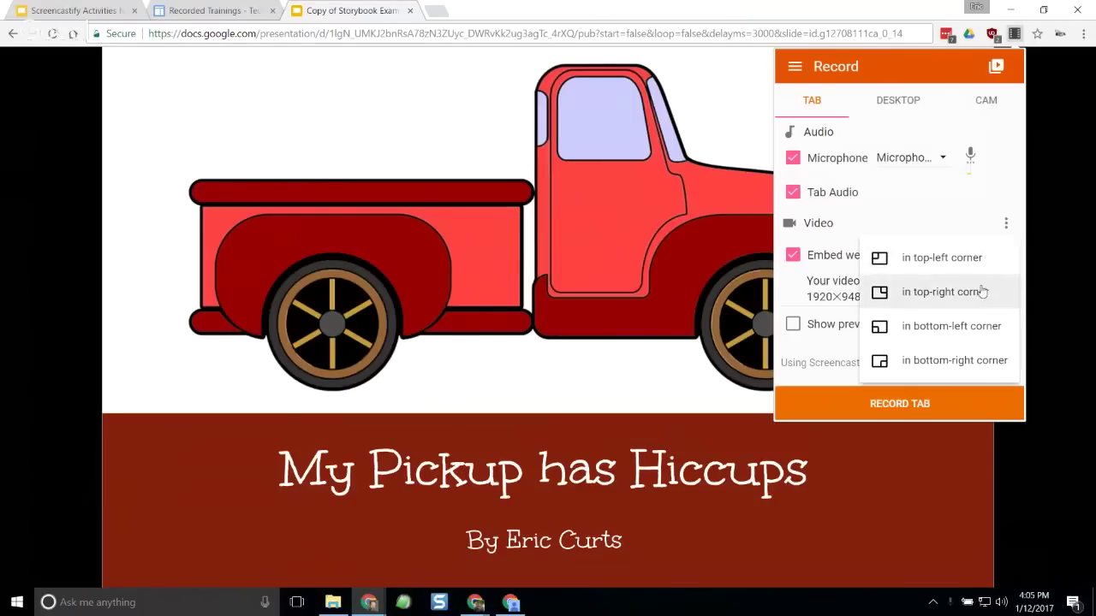
left_click(975, 291)
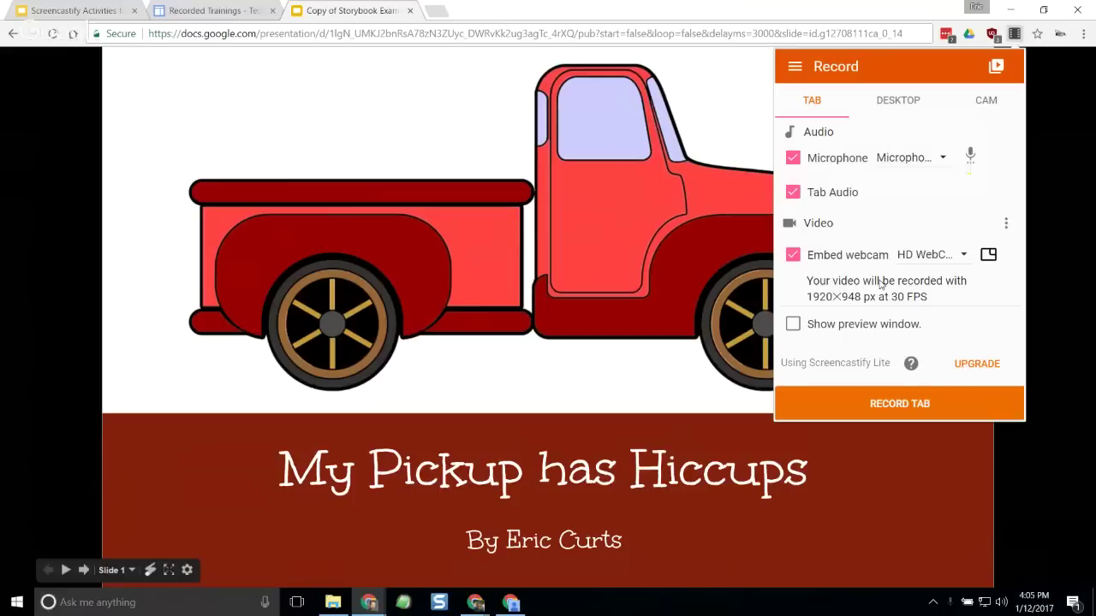
- Record the tab while narrating the gear-stick, spark plug and wheel slides through to About the Author
left_click(909, 410)
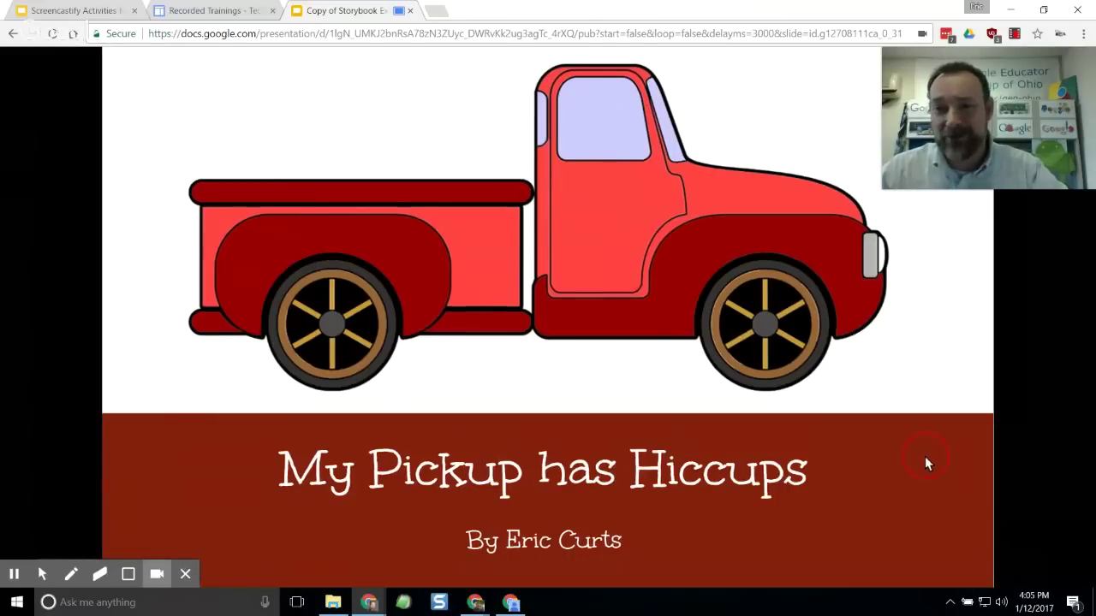
left_click(925, 464)
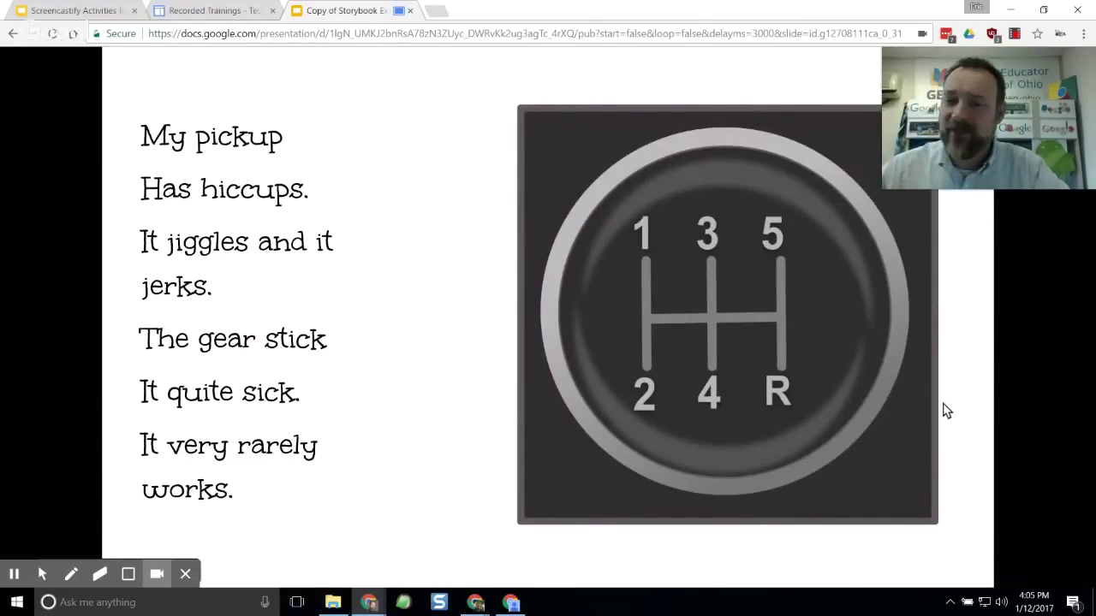
left_click(952, 411)
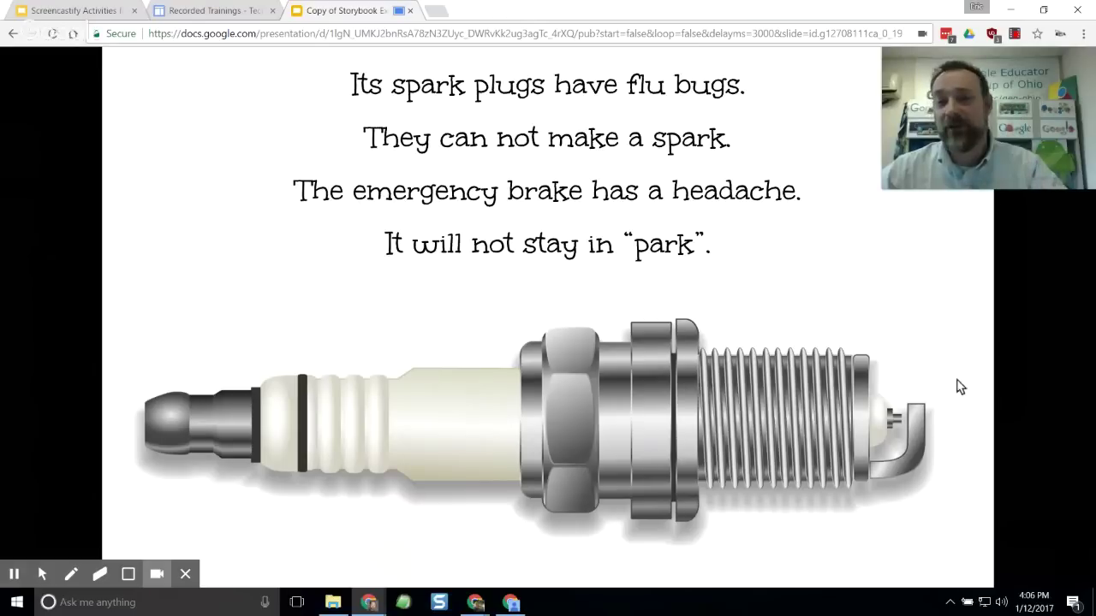
left_click(956, 379)
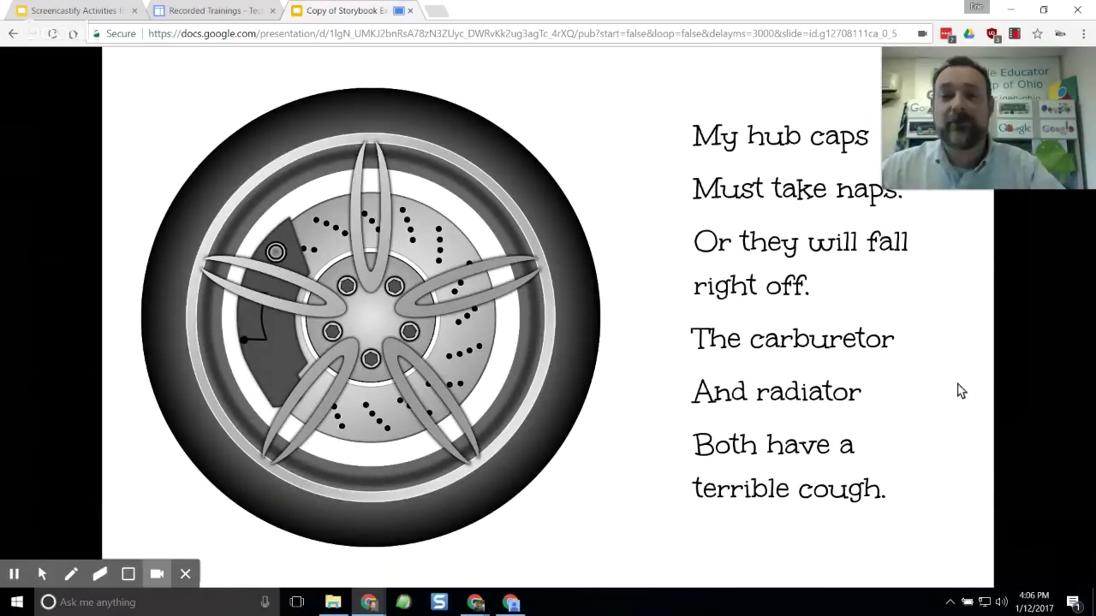
left_click(961, 387)
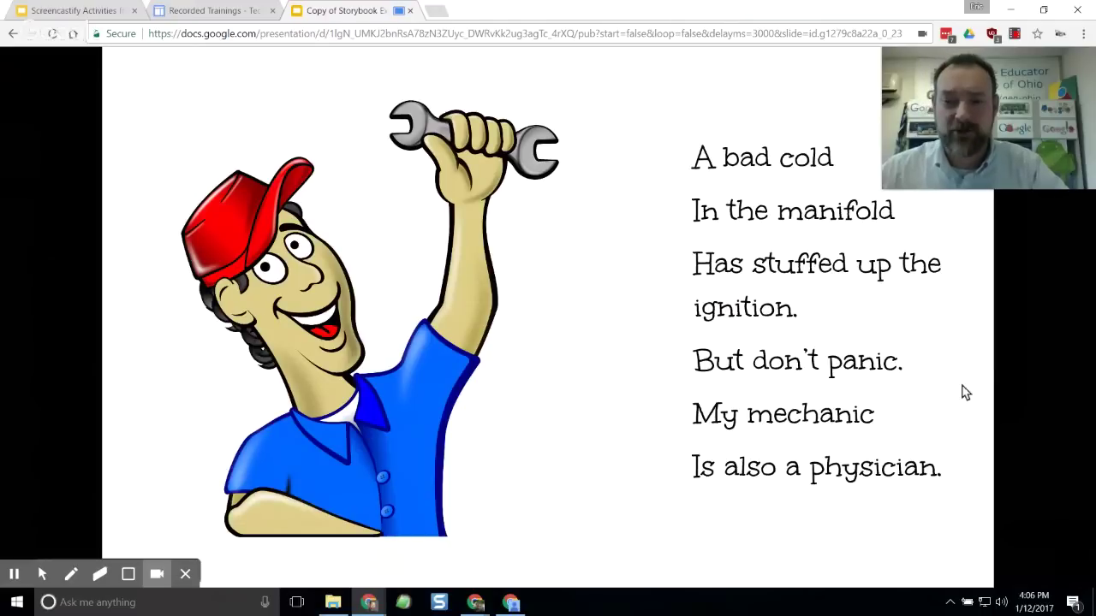
left_click(963, 392)
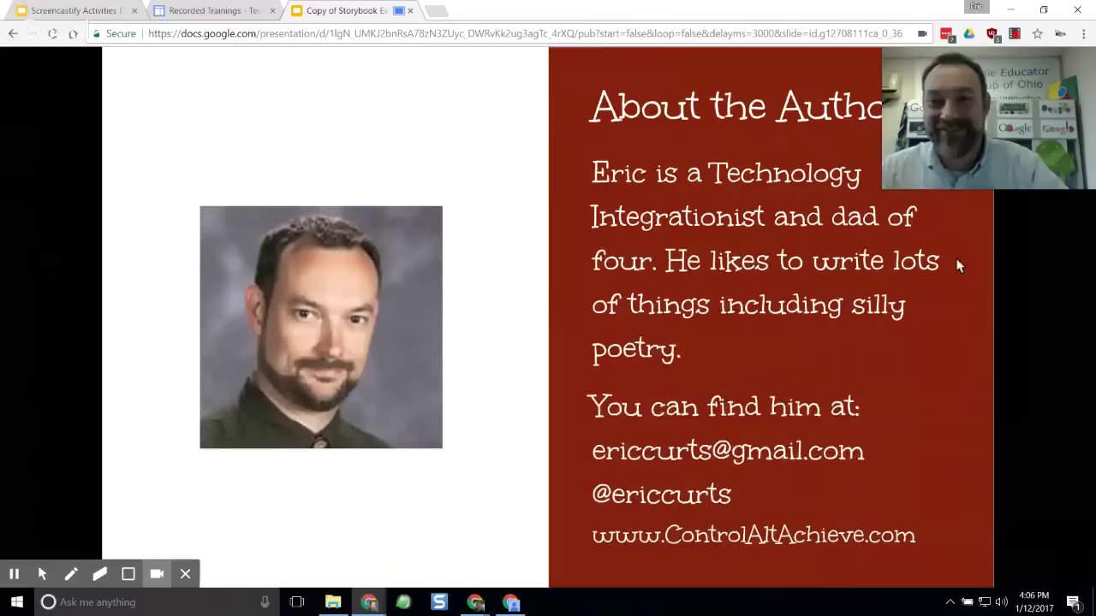
left_click(1014, 34)
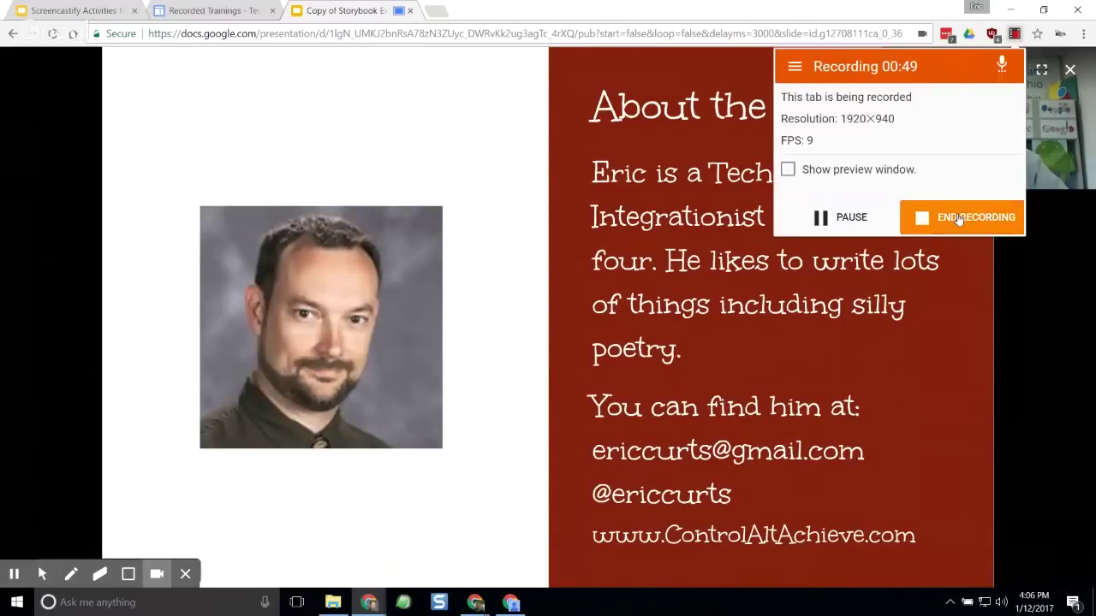
- End the Screencastify recording, pause its playback, and close the recording page
left_click(958, 218)
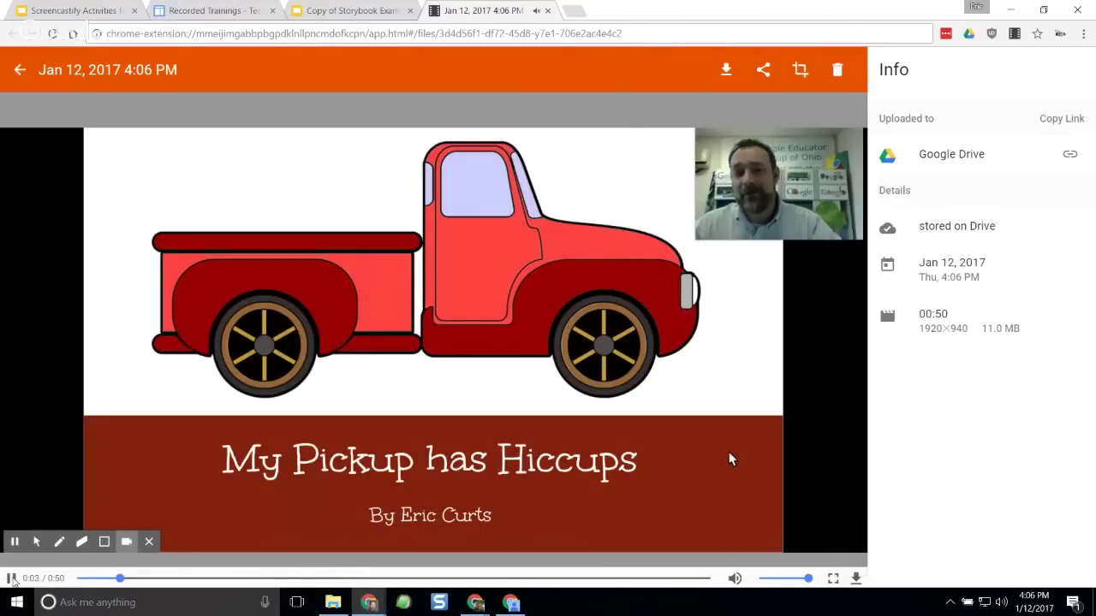
left_click(729, 460)
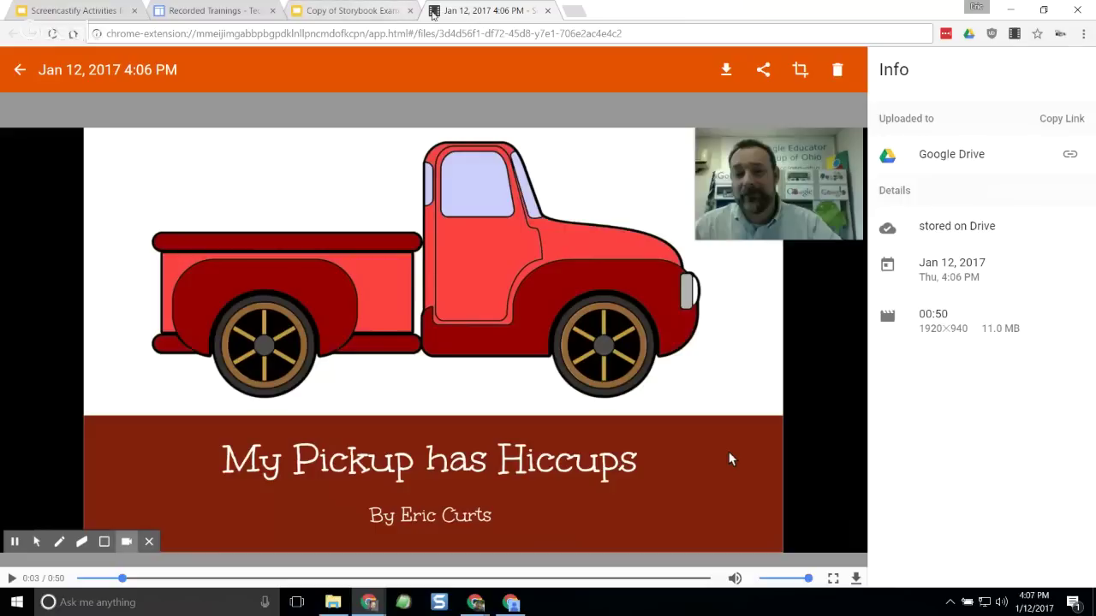
left_click(548, 12)
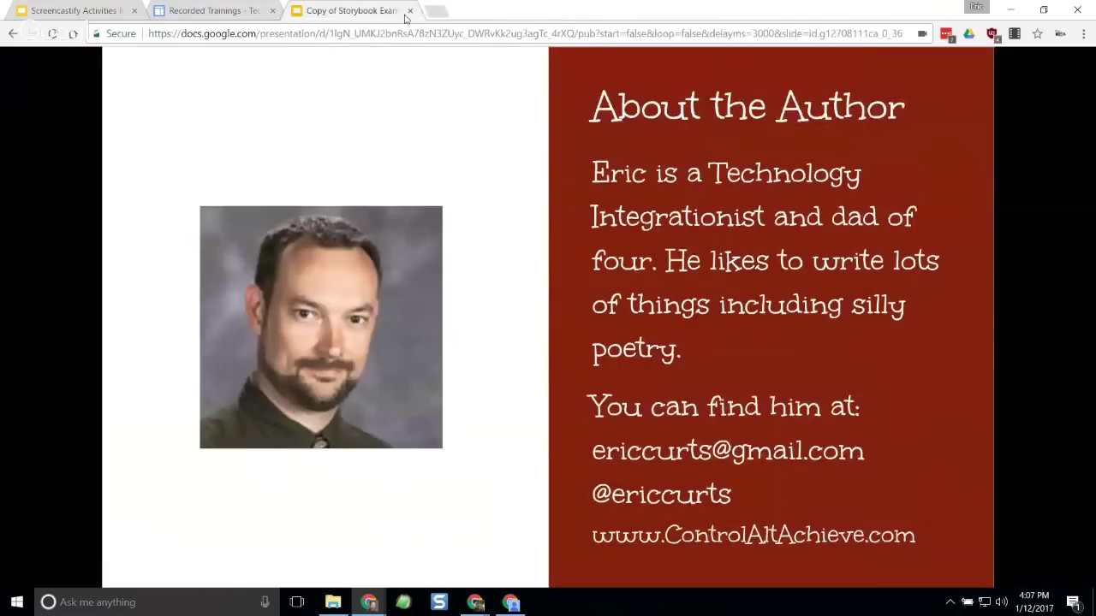
- Close the storybook and advance the Example Uses deck to the Explain their Understanding slide
left_click(410, 12)
left_click(73, 10)
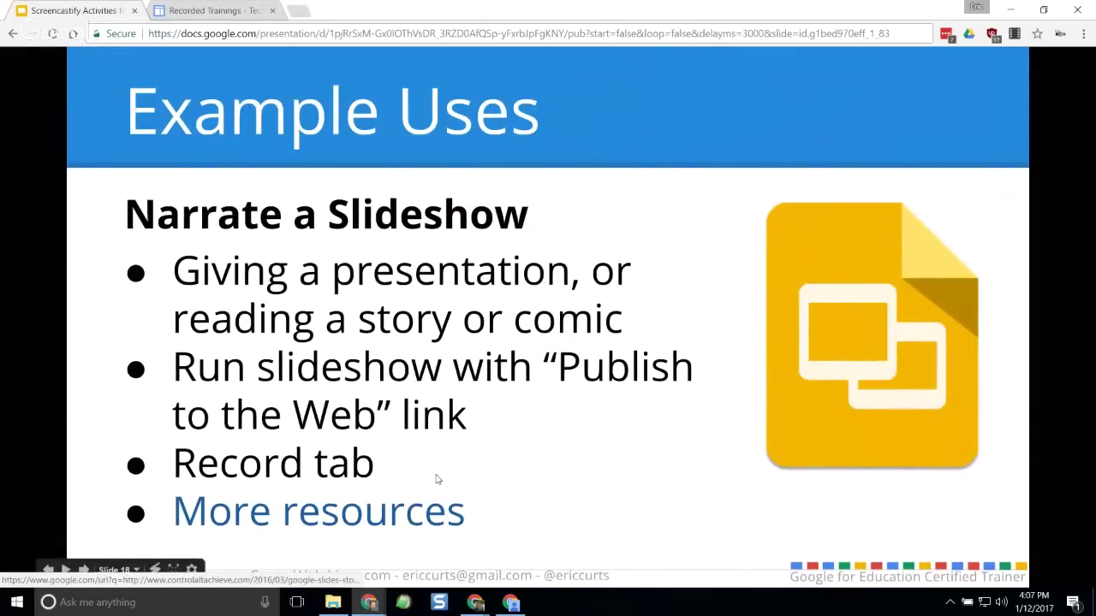
left_click(581, 460)
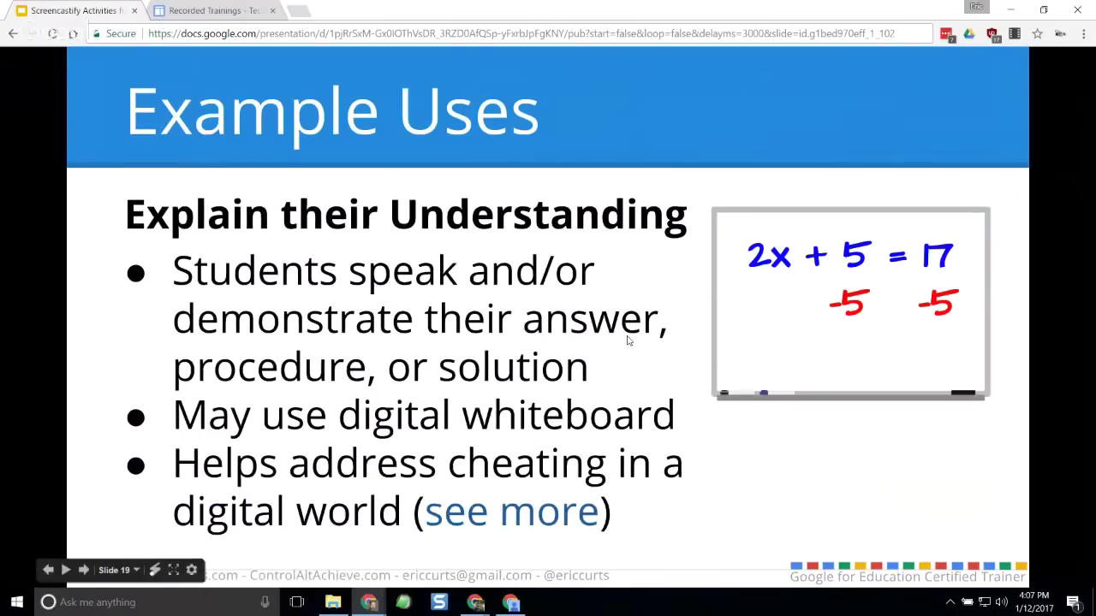
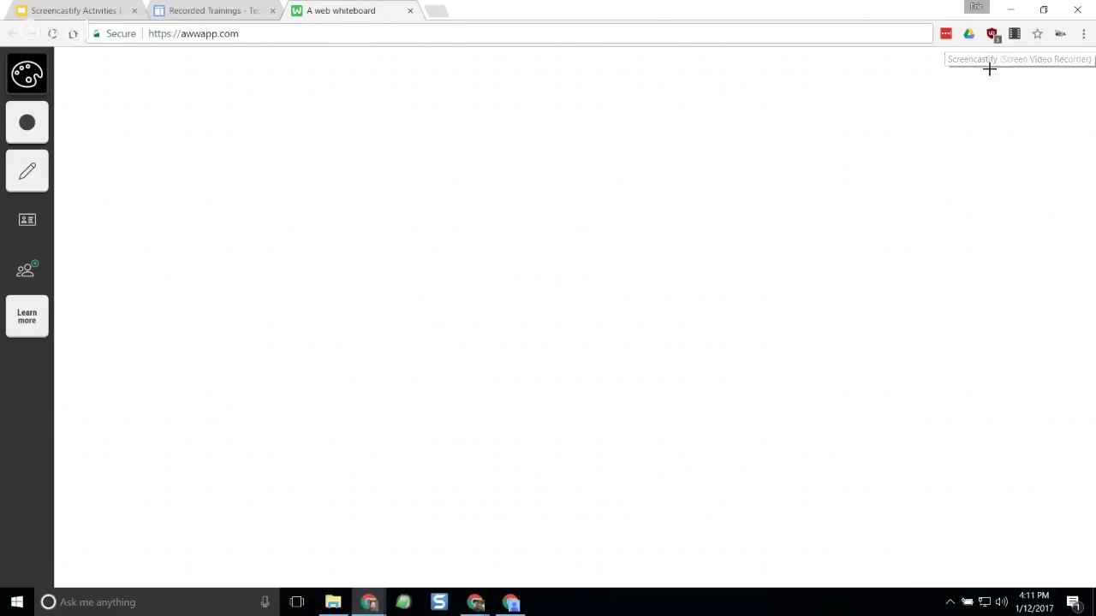
- Start a Screencastify tab recording of the whiteboard with webcam embedding turned off
left_click(1015, 35)
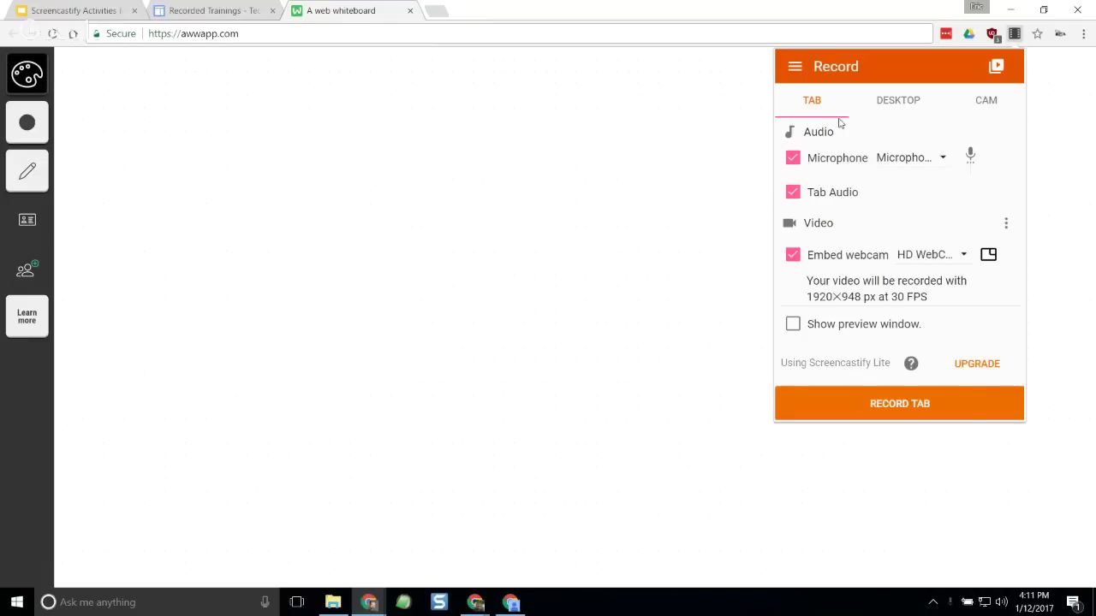
left_click(793, 257)
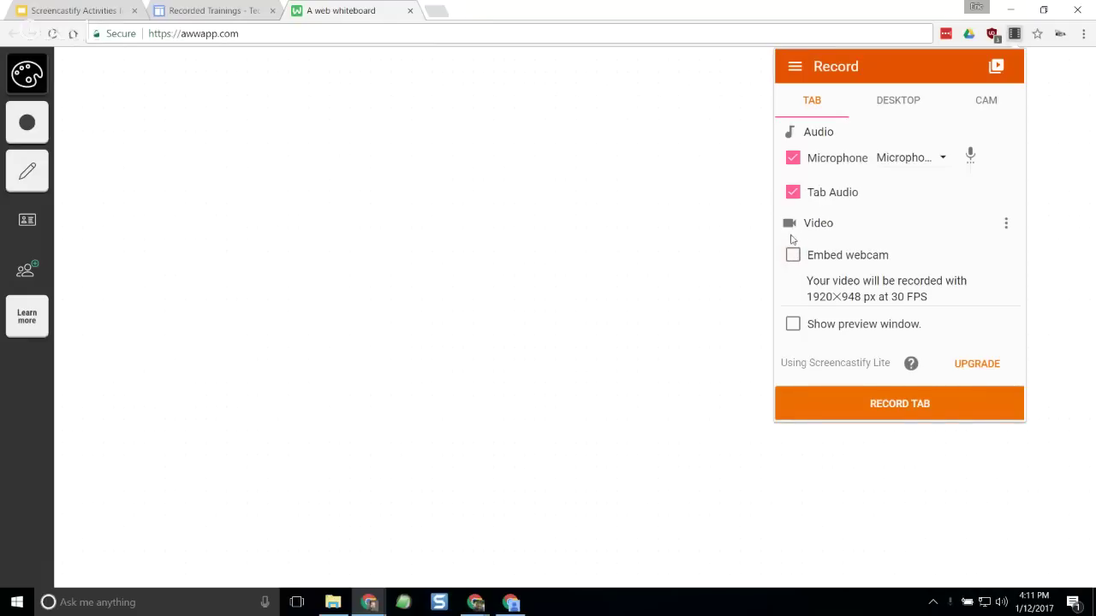
left_click(898, 410)
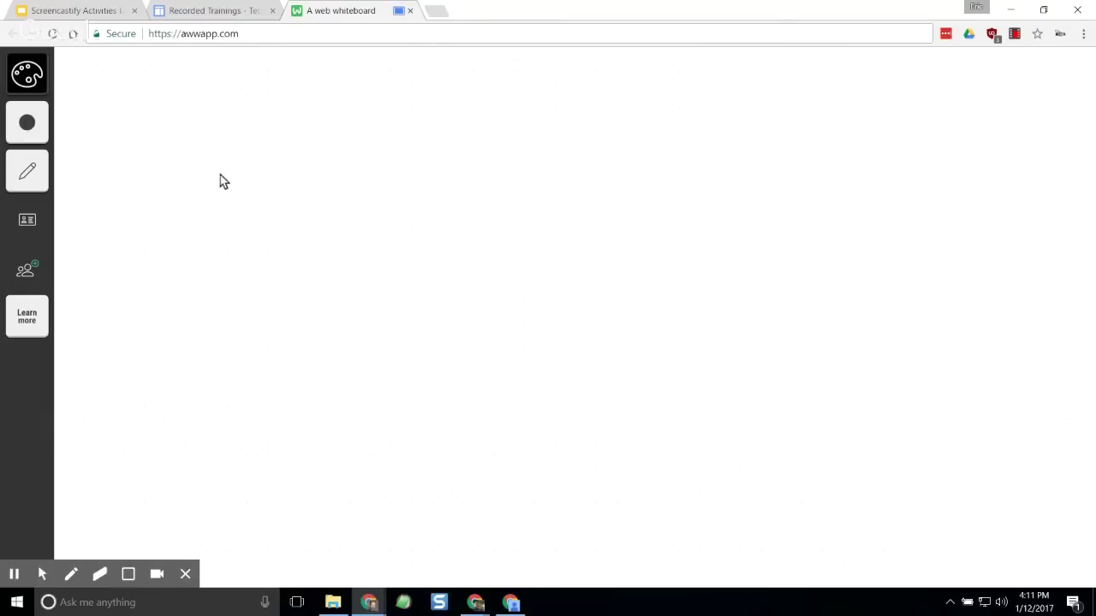
- Set the pen to black ink at the second, medium brush size
left_click(36, 82)
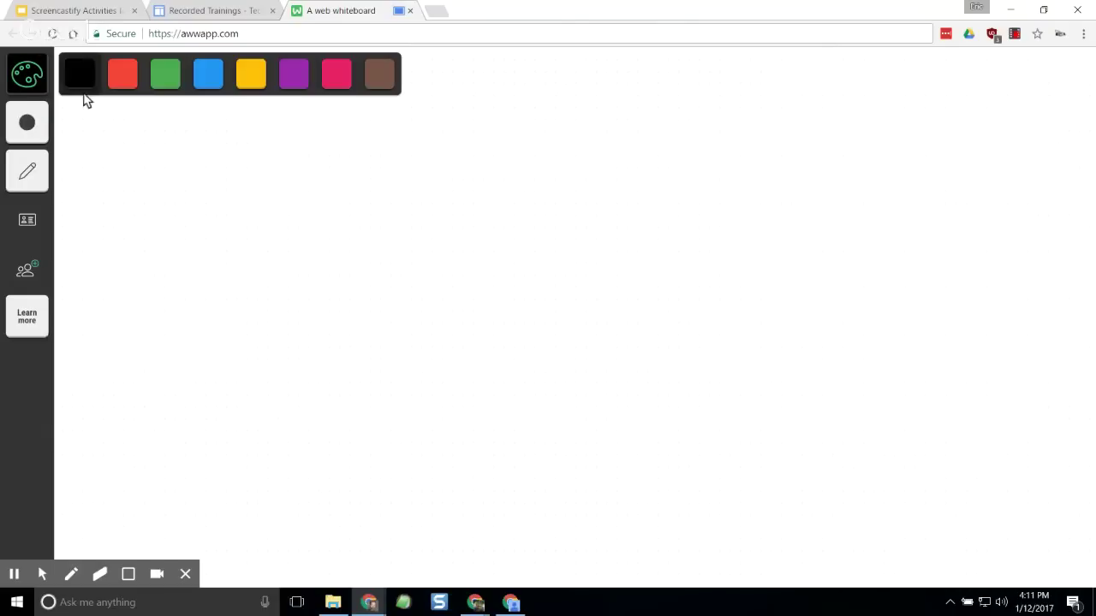
left_click(84, 82)
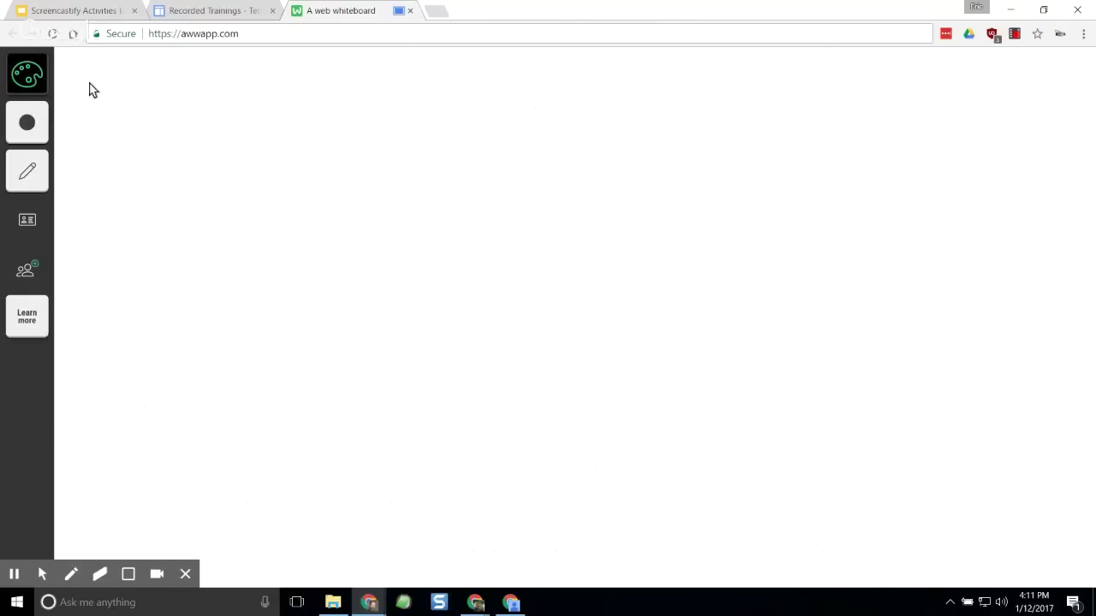
left_click(32, 127)
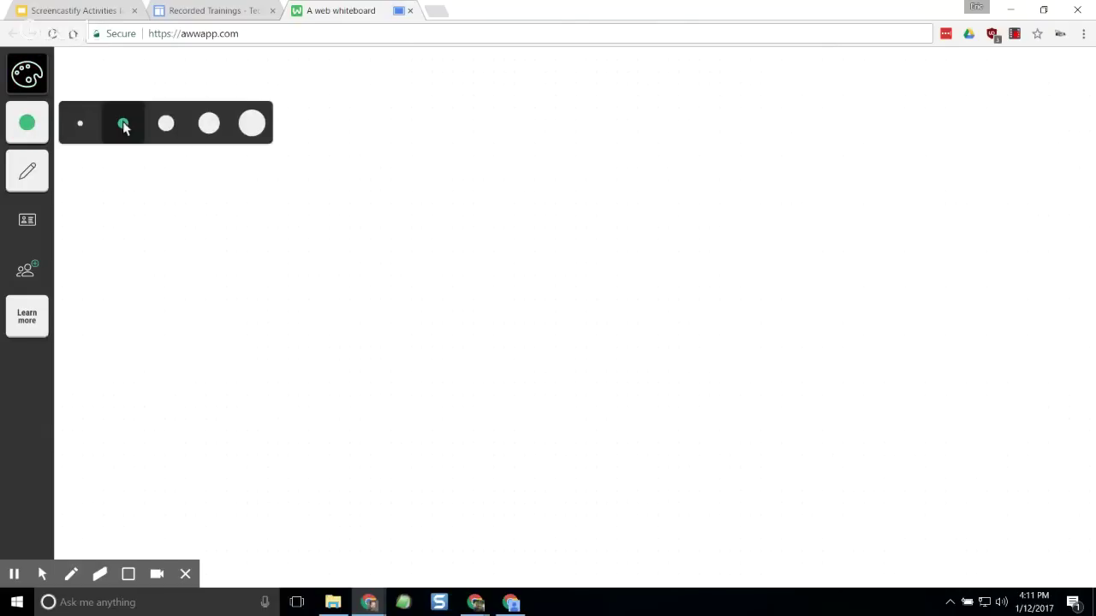
left_click(124, 126)
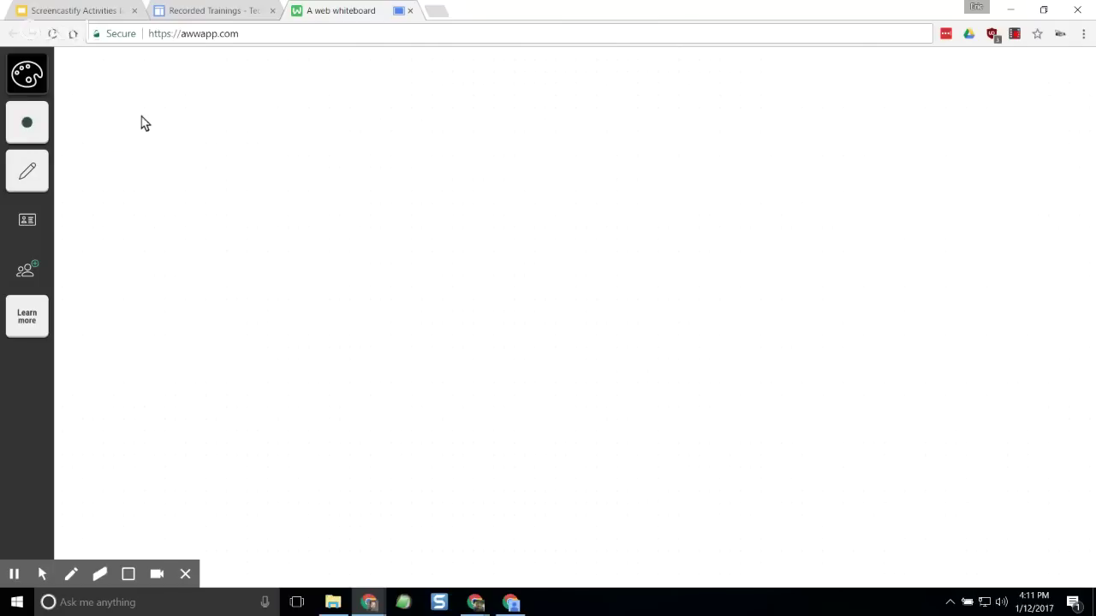
- Handwrite the equation 2x + 5 = 13 near the board's top-left
mouse_move(110, 83)
left_mouse_down()
mouse_move(126, 125)
mouse_move(123, 110)
mouse_move(190, 124)
mouse_move(186, 105)
mouse_move(169, 128)
left_mouse_up()
mouse_move(227, 86)
left_mouse_down()
mouse_move(228, 117)
mouse_move(236, 104)
left_mouse_up()
mouse_move(281, 75)
left_mouse_down()
mouse_move(262, 81)
mouse_move(277, 120)
mouse_move(266, 118)
mouse_move(327, 103)
mouse_move(327, 93)
mouse_move(353, 118)
left_mouse_up()
mouse_move(359, 79)
left_mouse_down()
mouse_move(374, 98)
mouse_move(364, 122)
left_mouse_up()
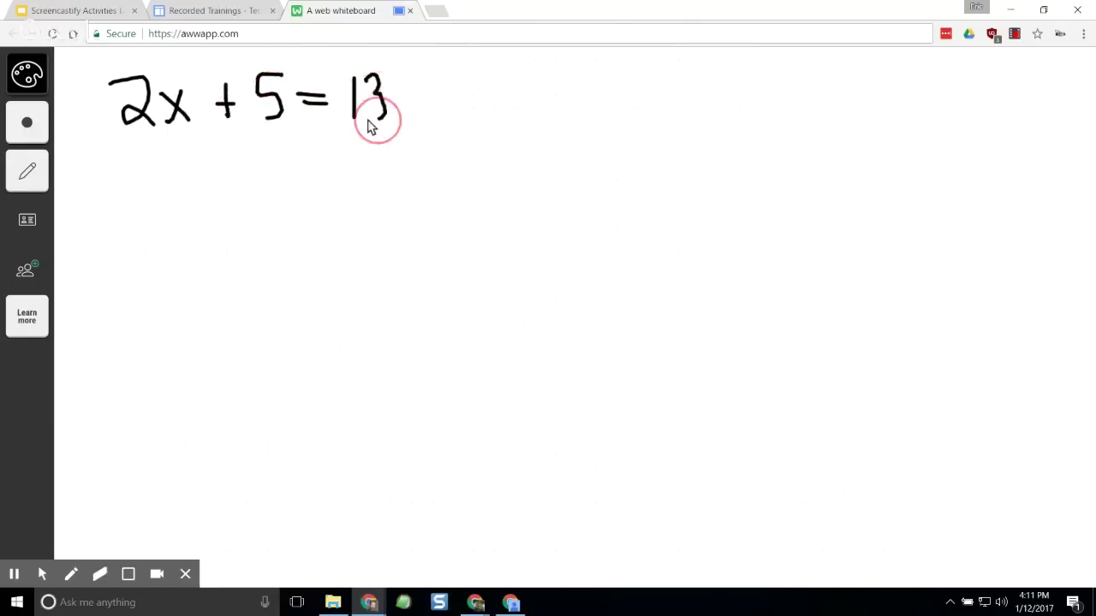
- In red ink, write -5 under the +5 and under 13, then cross out the cancelling 5s
left_click(36, 76)
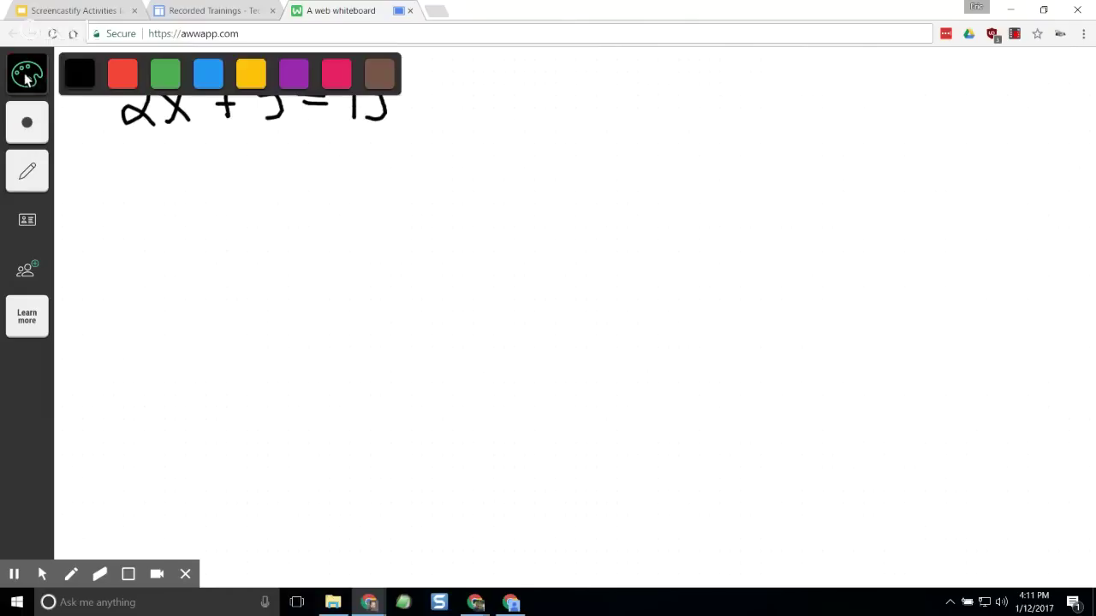
left_click(124, 77)
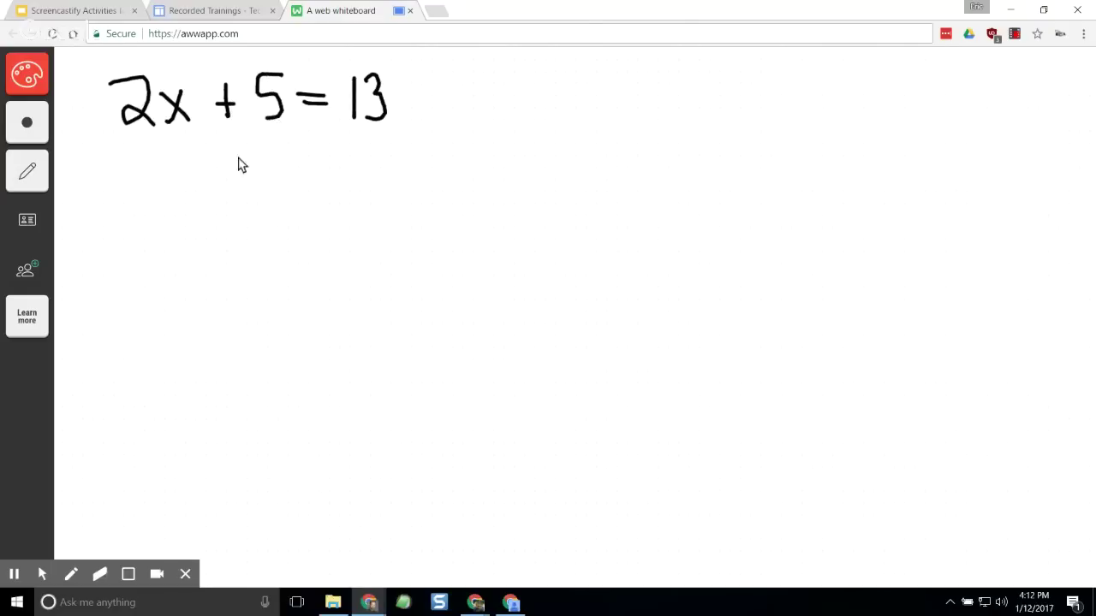
mouse_move(220, 154)
left_mouse_down()
mouse_move(272, 147)
mouse_move(261, 166)
mouse_move(251, 156)
left_mouse_up()
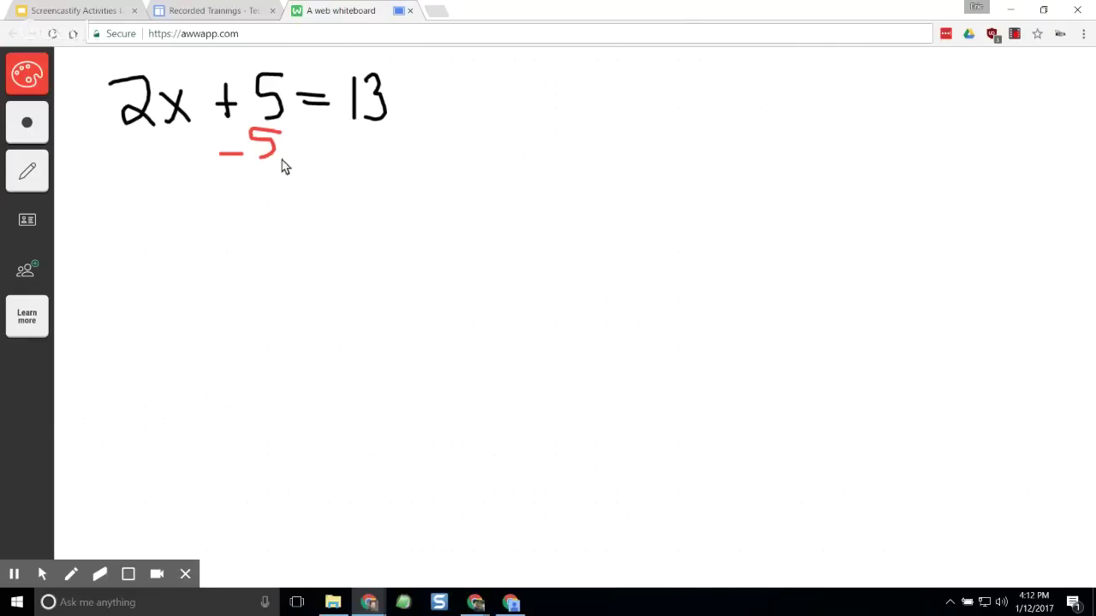
mouse_move(330, 147)
left_mouse_down()
mouse_move(368, 141)
mouse_move(386, 152)
mouse_move(366, 169)
left_mouse_up()
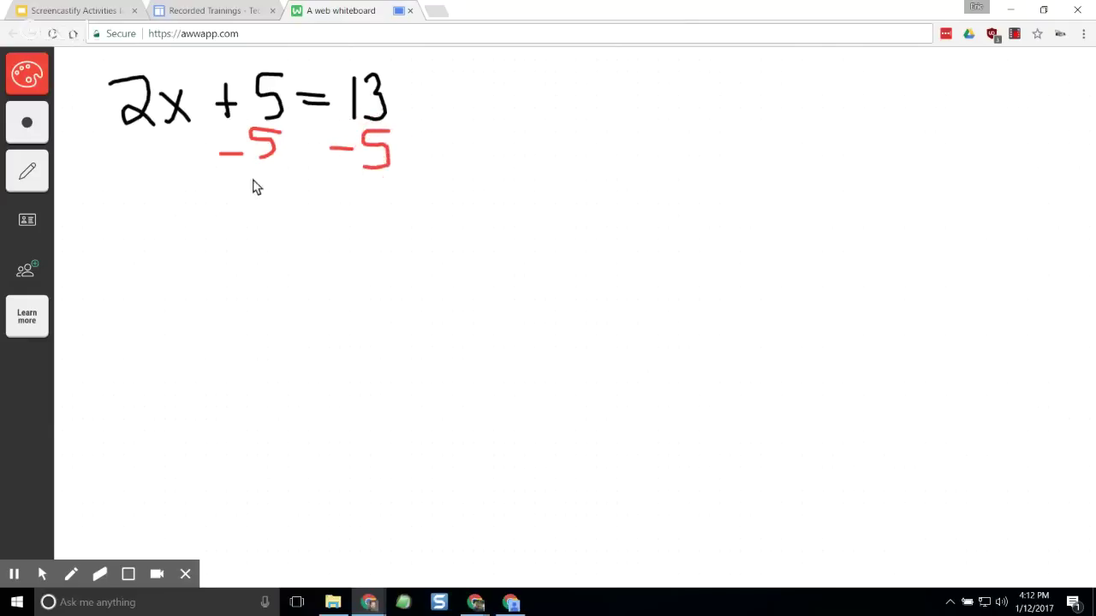
mouse_move(288, 68)
left_mouse_down()
mouse_move(247, 102)
mouse_move(248, 161)
left_mouse_up()
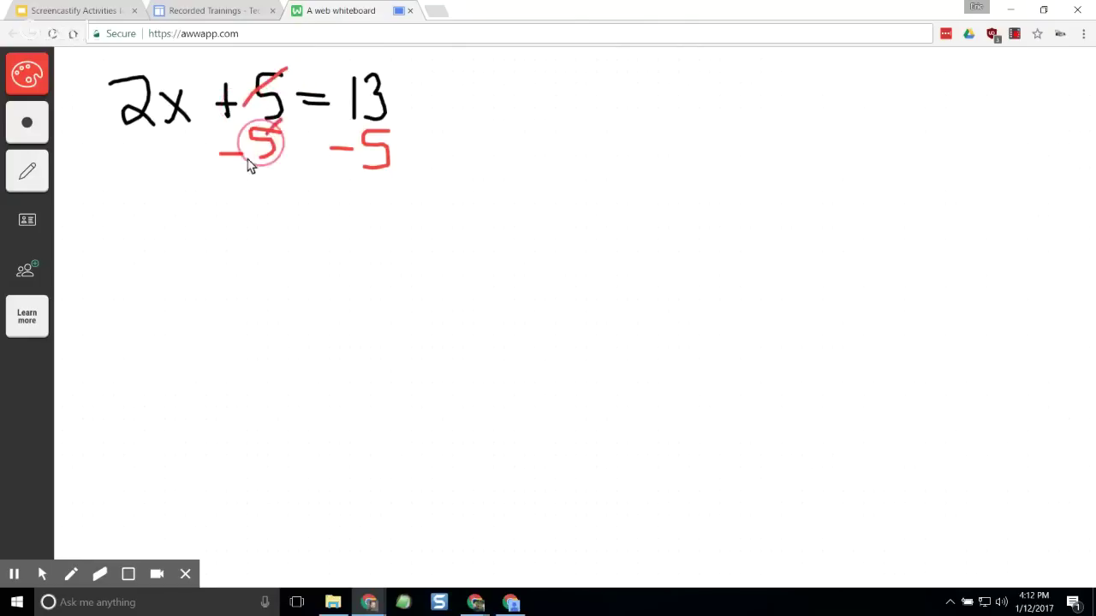
- Switch back to black ink and write 2x = 8 on the next line
left_click(29, 80)
left_click(86, 83)
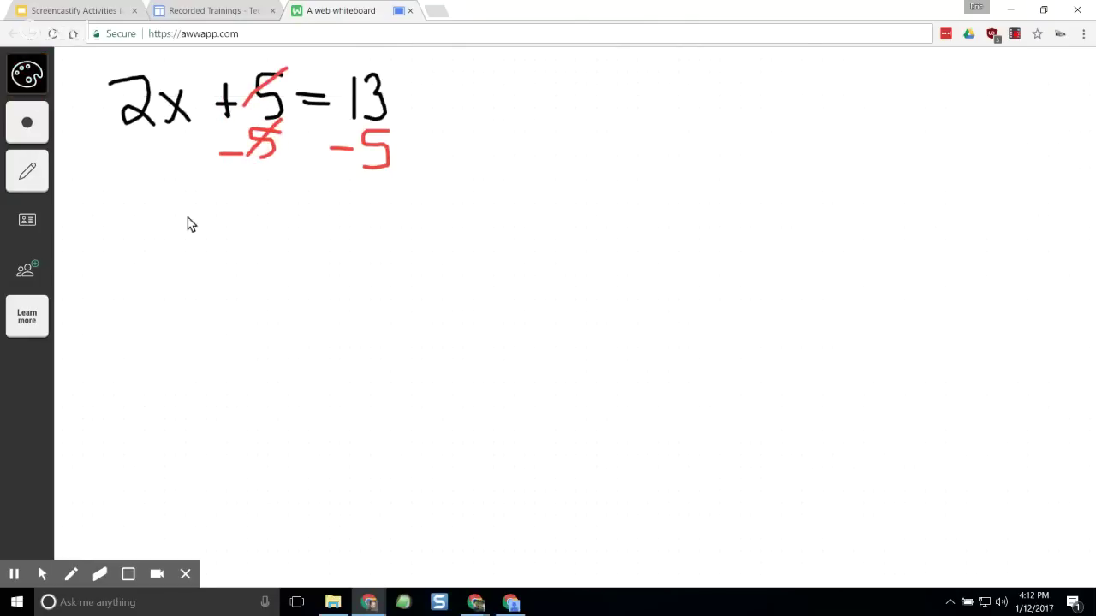
mouse_move(182, 195)
left_mouse_down()
mouse_move(203, 232)
mouse_move(192, 229)
mouse_move(228, 237)
left_mouse_up()
mouse_move(270, 208)
left_mouse_down()
mouse_move(311, 206)
mouse_move(313, 220)
left_mouse_up()
mouse_move(342, 186)
left_mouse_down()
mouse_move(351, 227)
mouse_move(343, 186)
mouse_move(340, 195)
left_mouse_up()
- In red ink, divide 2x and 8 by 2, then cross out the cancelling 2s
left_click(26, 75)
left_click(123, 73)
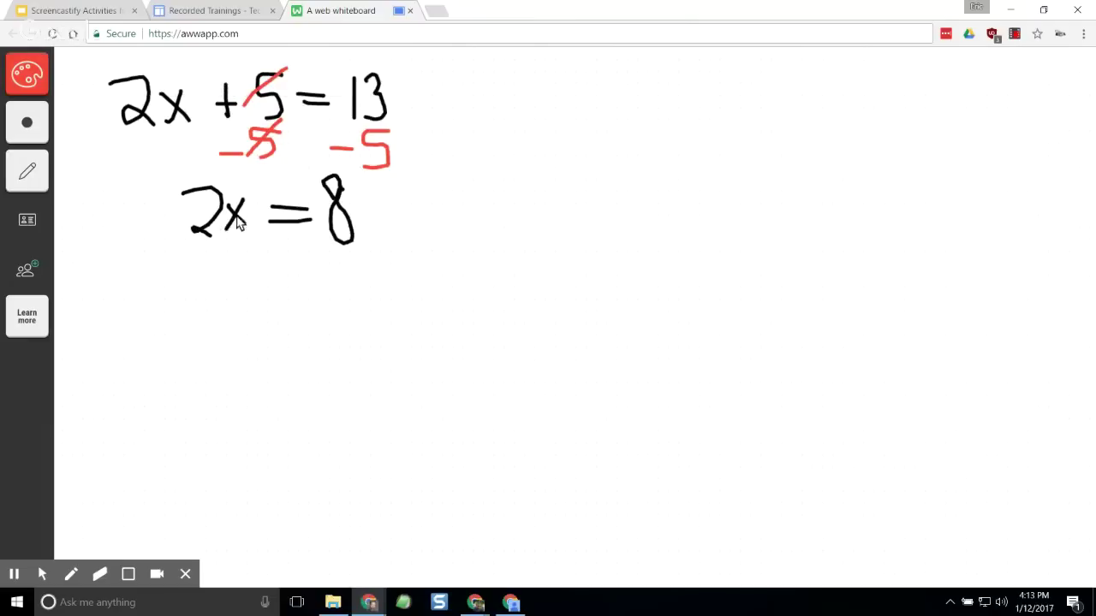
mouse_move(195, 247)
left_mouse_down()
mouse_move(245, 250)
mouse_move(237, 284)
mouse_move(245, 275)
left_mouse_up()
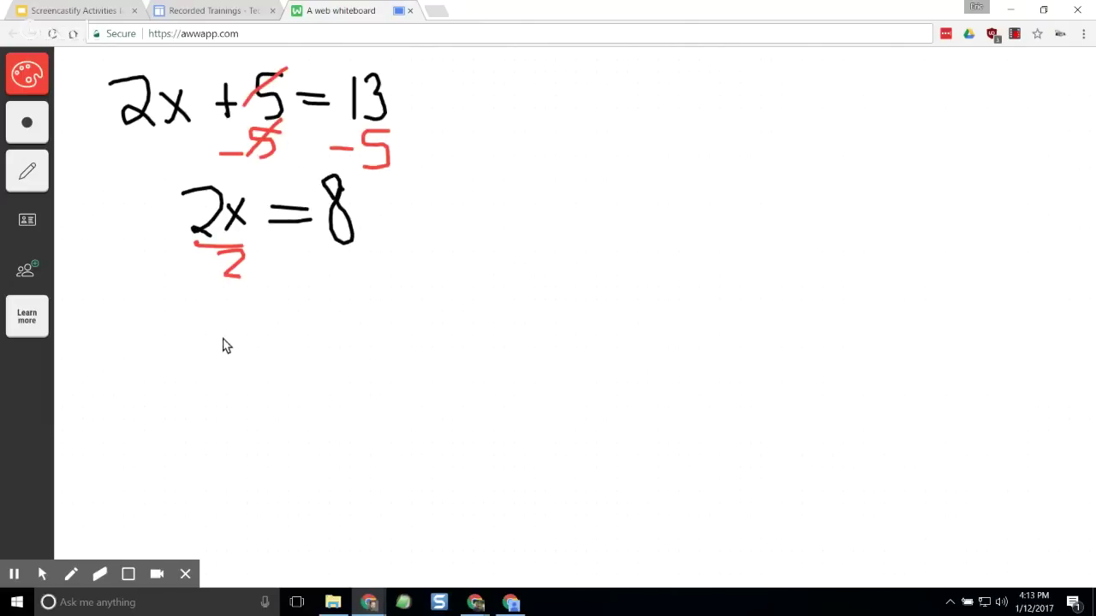
mouse_move(323, 248)
left_mouse_down()
mouse_move(370, 251)
mouse_move(350, 281)
mouse_move(368, 279)
left_mouse_up()
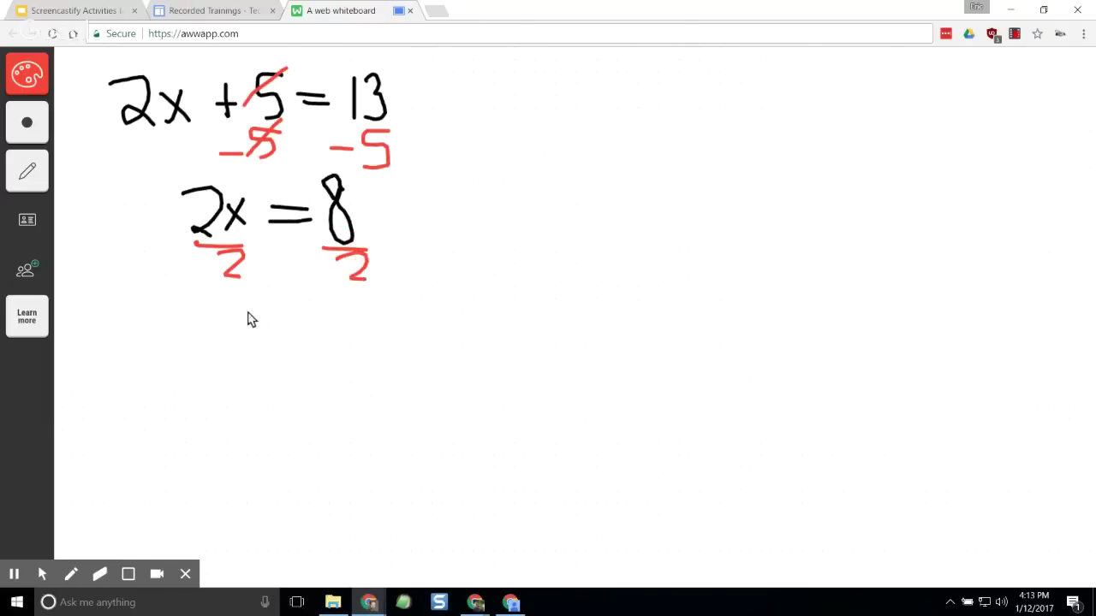
left_click_drag(212, 188, 174, 236)
left_click_drag(246, 246, 225, 279)
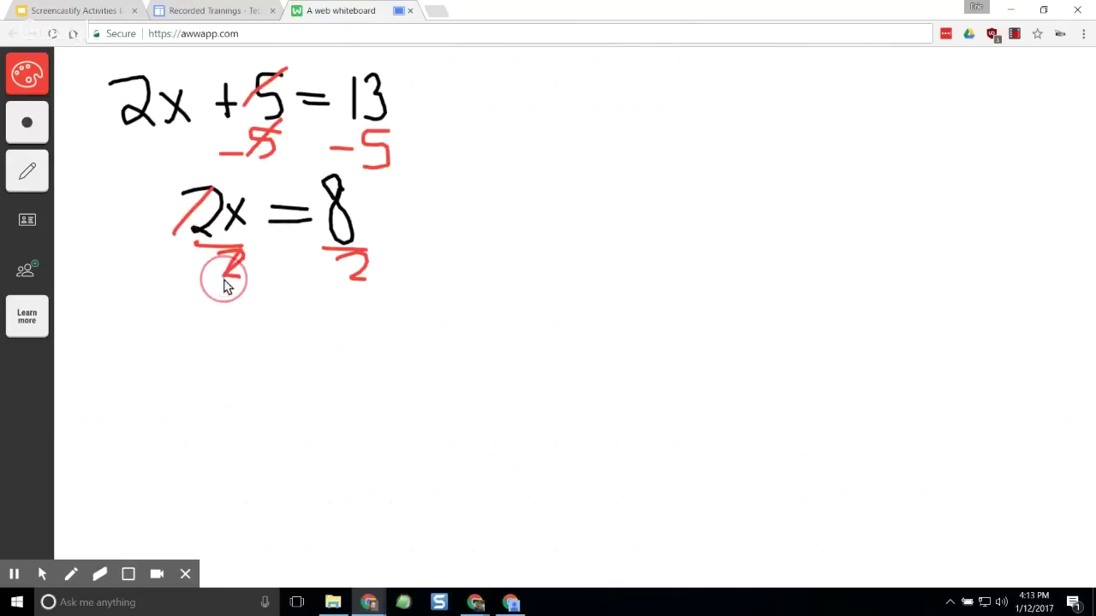
- Switch back to black ink and write the answer x = 4 below
left_click(26, 75)
left_click(81, 77)
left_click_drag(235, 312, 260, 353)
mouse_move(255, 308)
left_mouse_down()
mouse_move(240, 331)
mouse_move(221, 354)
mouse_move(283, 332)
left_mouse_up()
left_click_drag(302, 293, 321, 349)
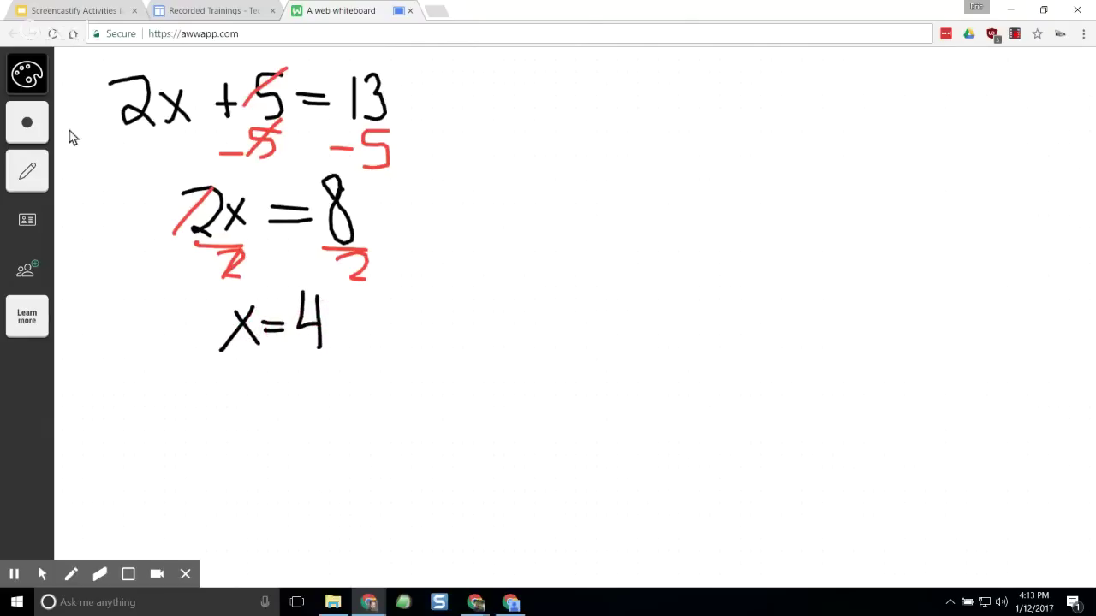
- End the Screencastify recording, pause its playback, and turn on link sharing for the Drive video
left_click(1015, 34)
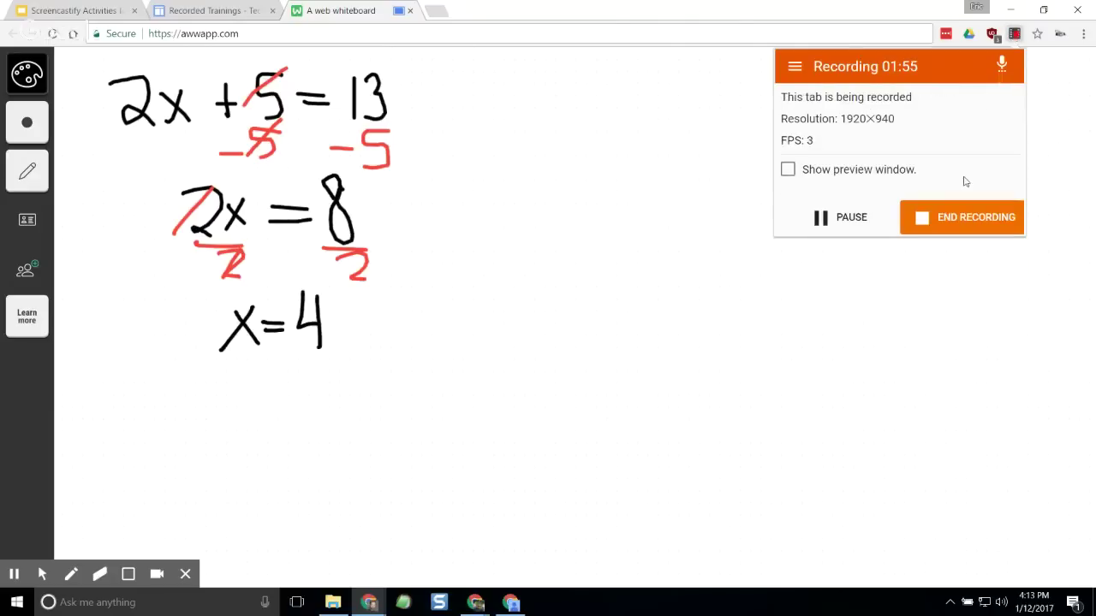
left_click(954, 216)
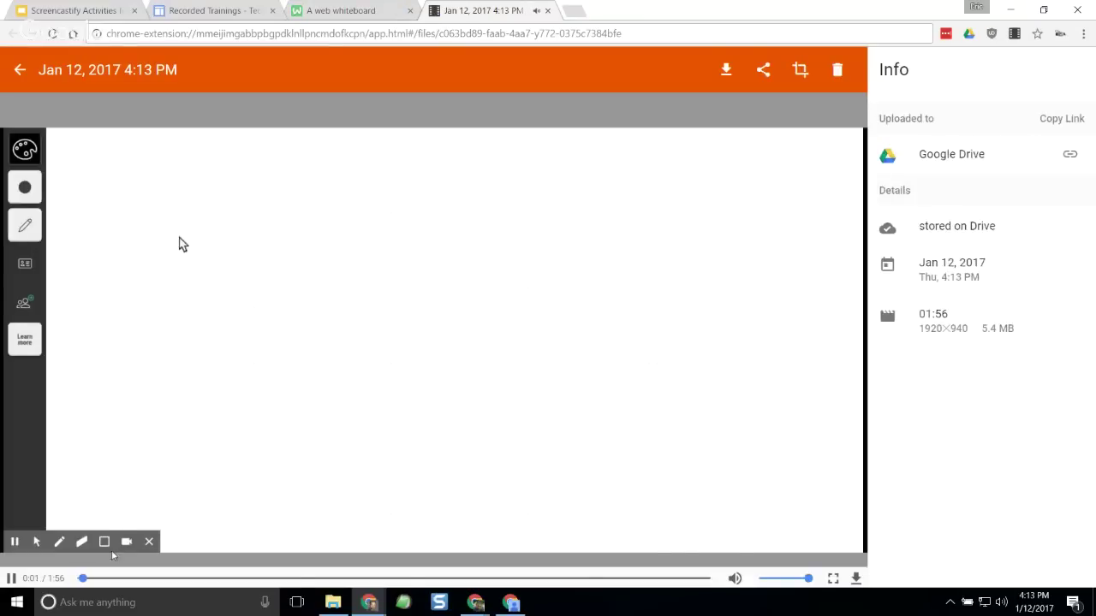
left_click(138, 208)
left_click(1071, 155)
- Close the recording and whiteboard tabs and advance the slide deck to 'Example Uses: Dub a Video'
left_click(547, 10)
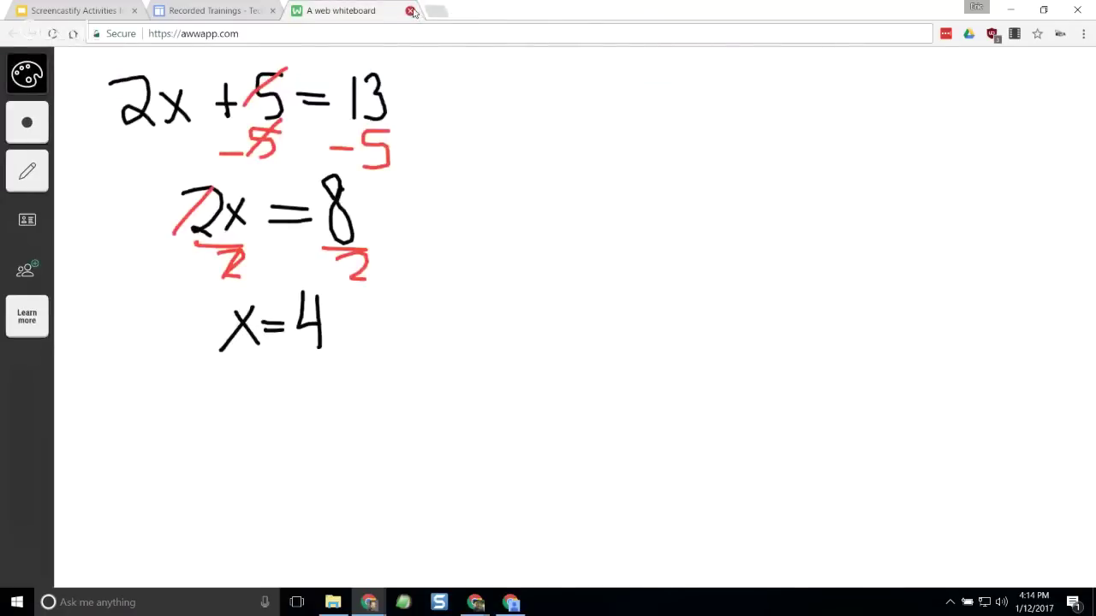
left_click(409, 10)
key("ctrl+1")
key("Right")
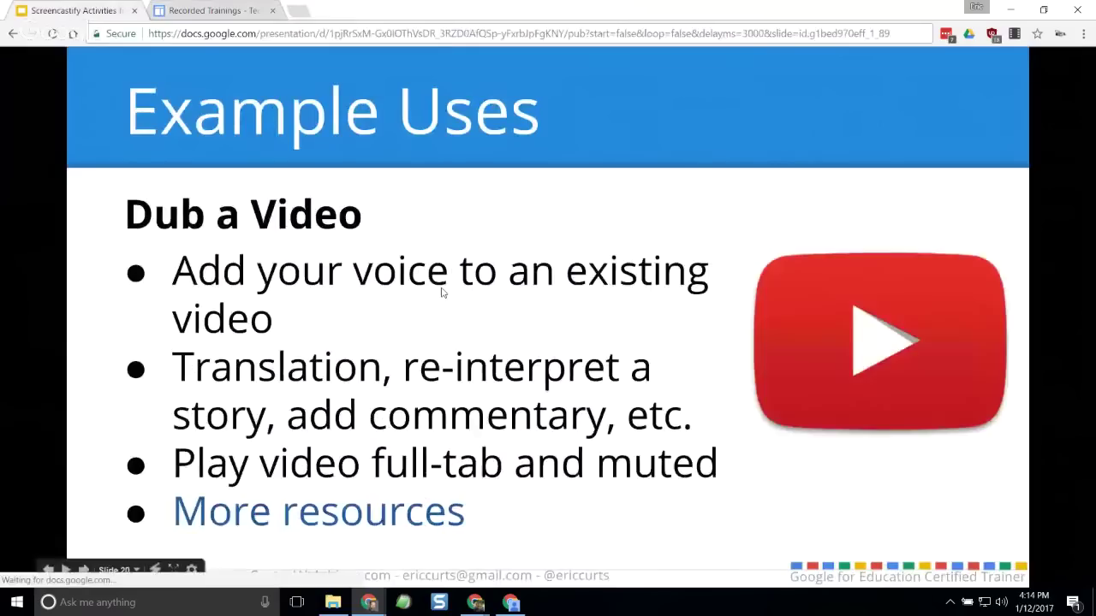
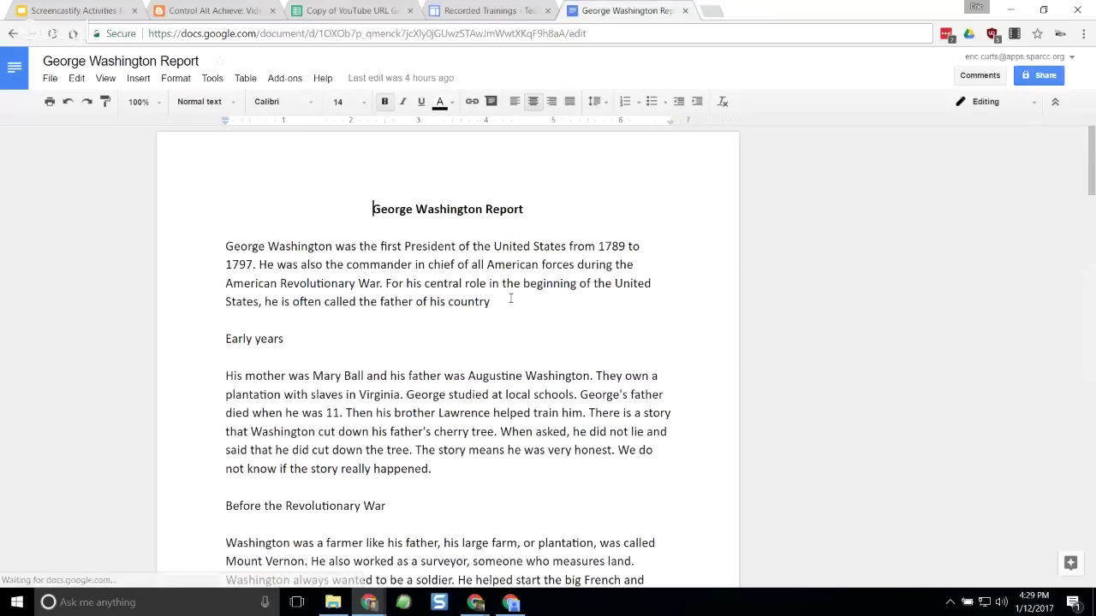
- Briefly select and deselect an introduction phrase, then show the Control Alt Achieve video-dubbing post
left_click_drag(486, 283, 579, 283)
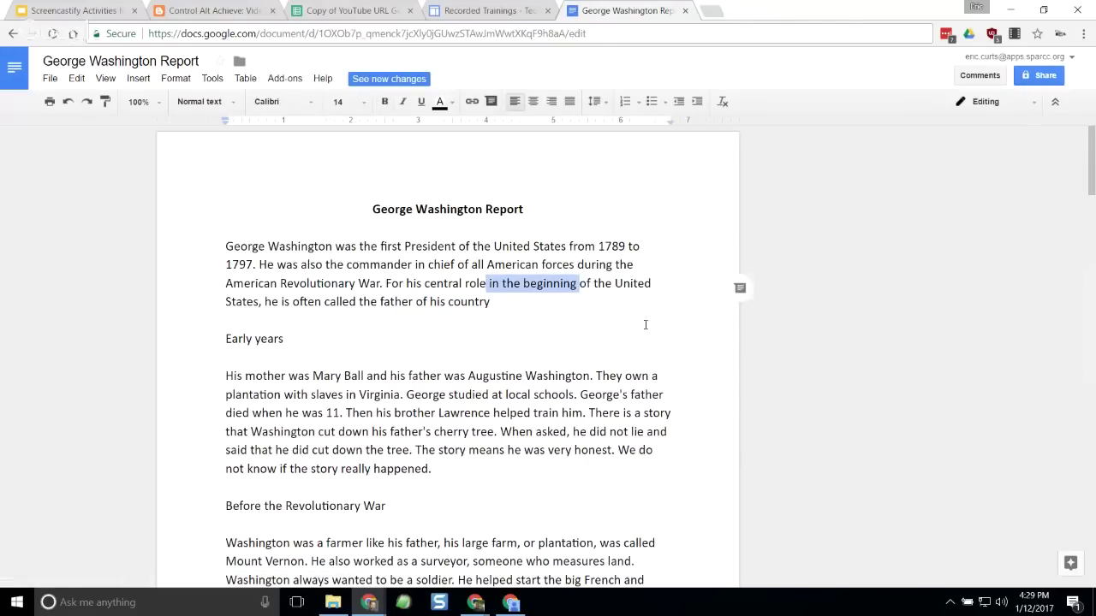
left_click(377, 296)
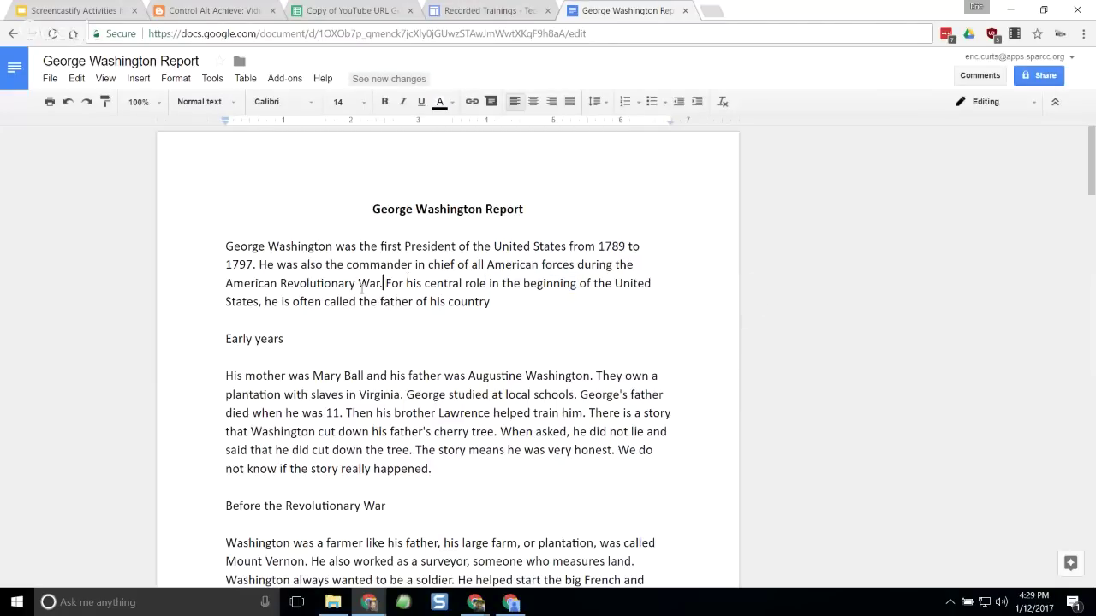
left_click(216, 11)
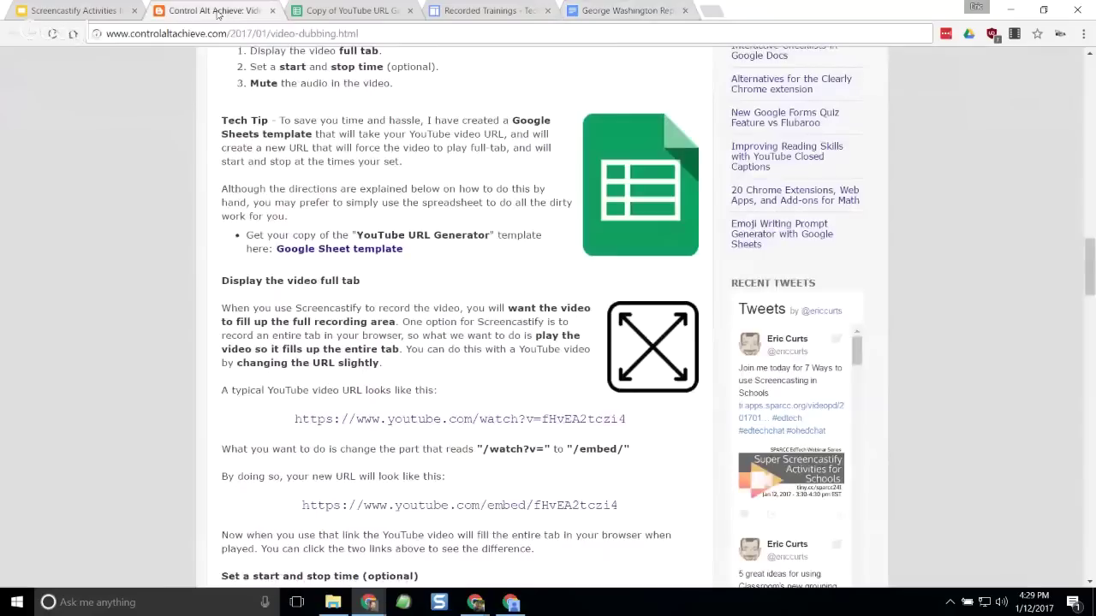
- From the Screencastify slide, view the Four Fantastic Feedback Tools post, close it, and return to the report
left_click(51, 10)
left_click(355, 499)
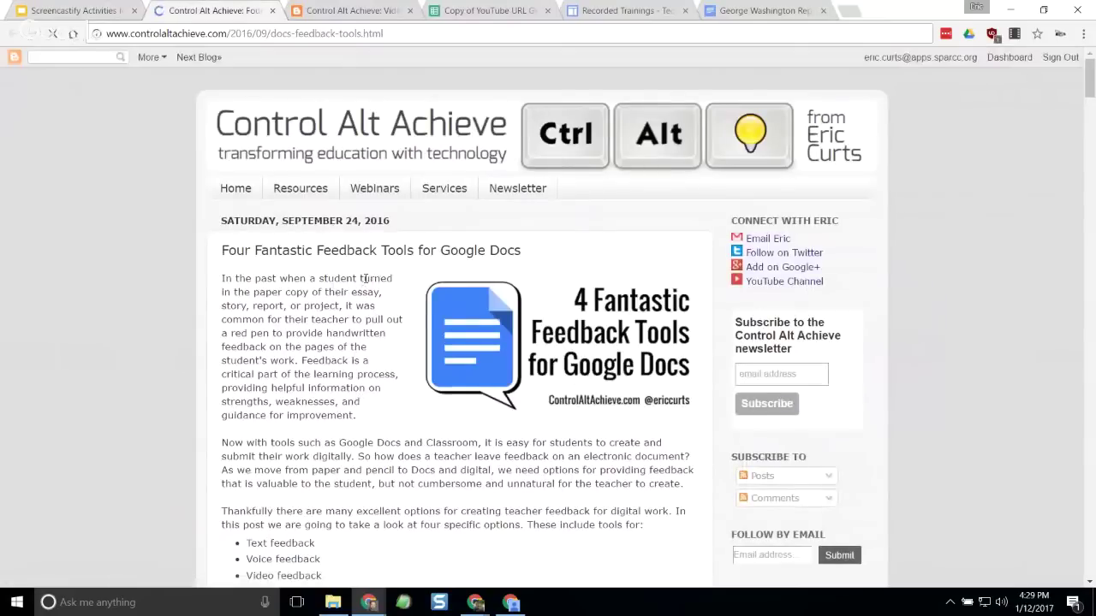
left_click(271, 12)
left_click(597, 15)
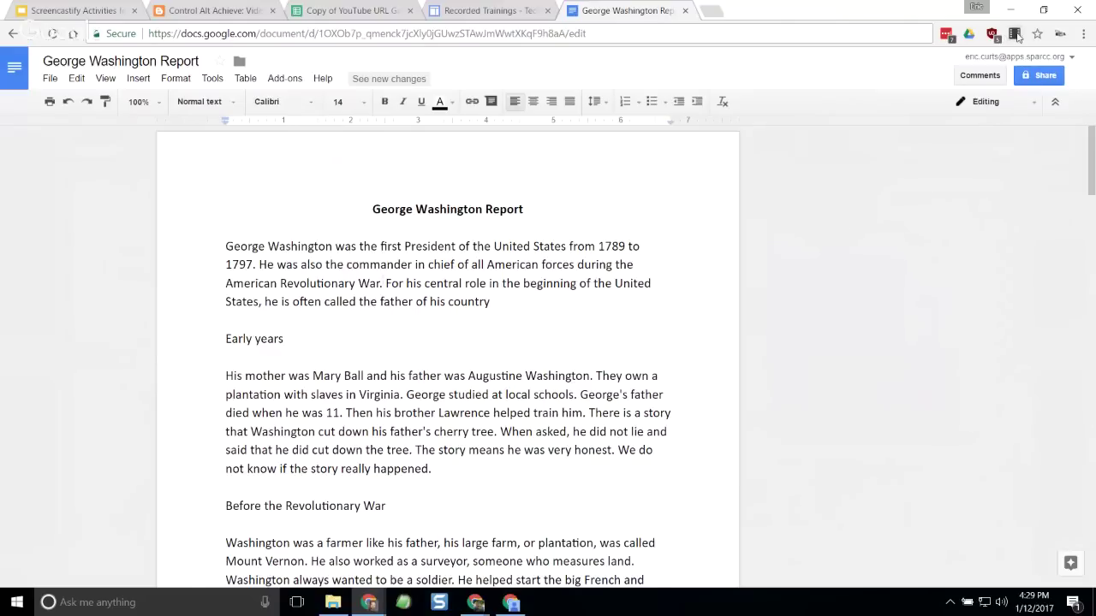
- Record the report tab with Screencastify, spotlighting text with Focus Mouse while scrolling the paragraphs, then stop
left_click(1015, 35)
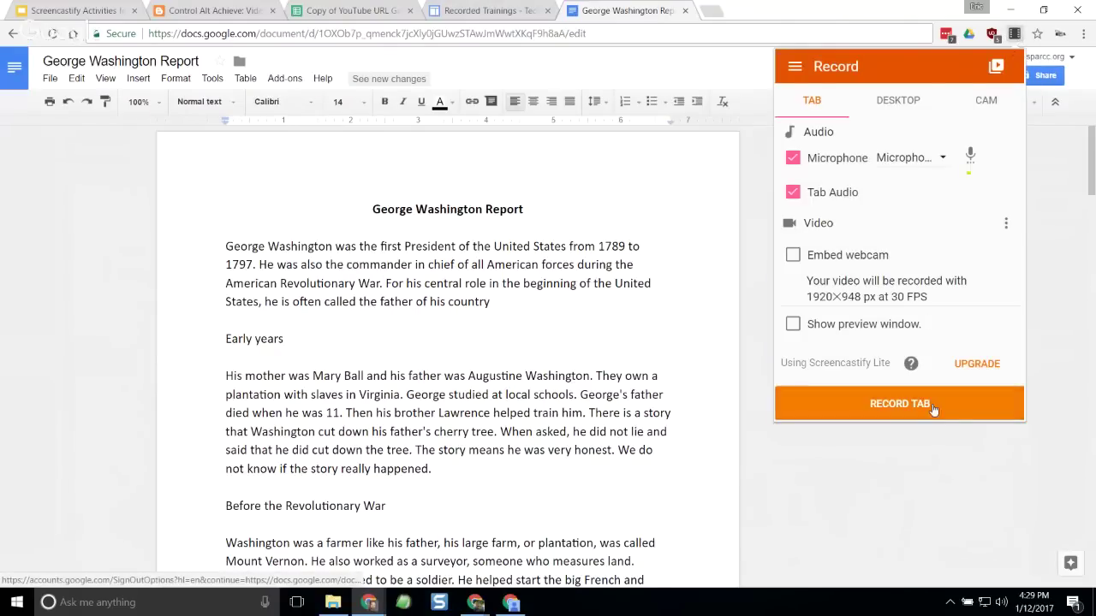
left_click(925, 411)
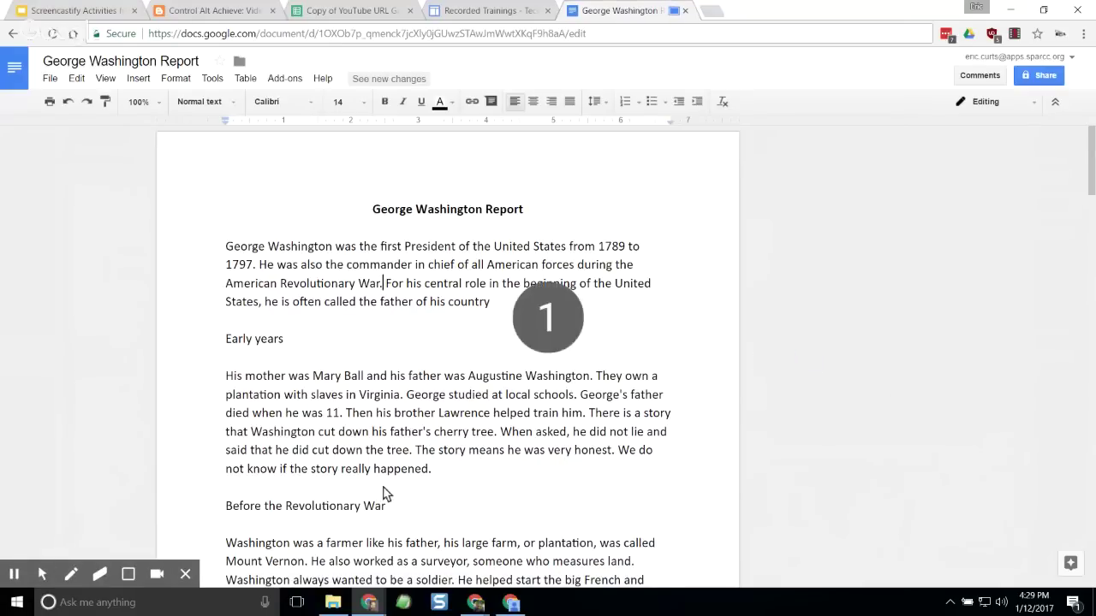
mouse_move(17, 556)
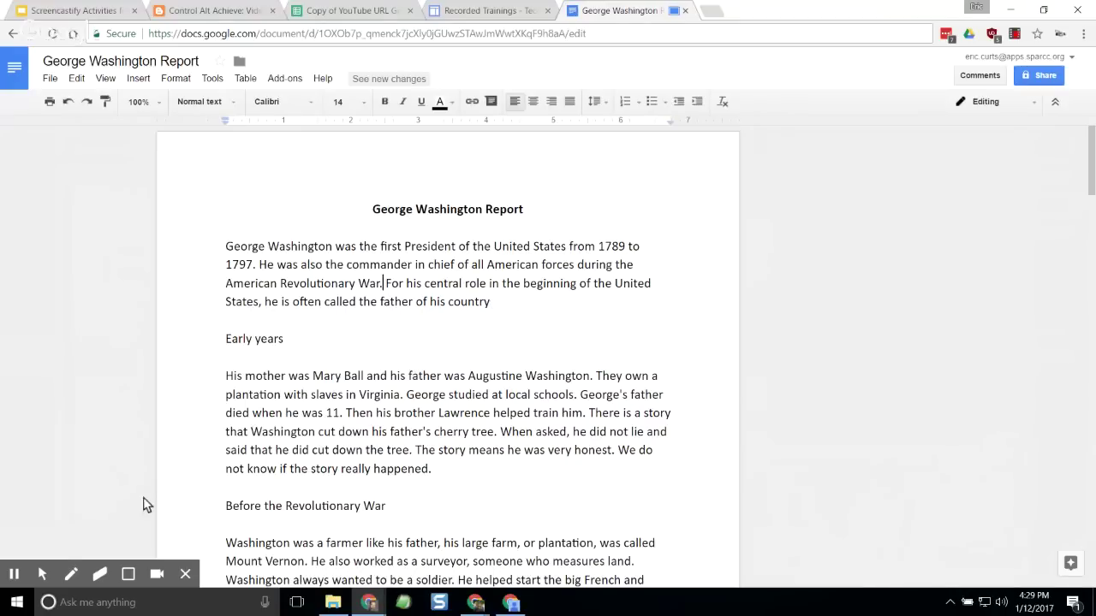
left_click(13, 546)
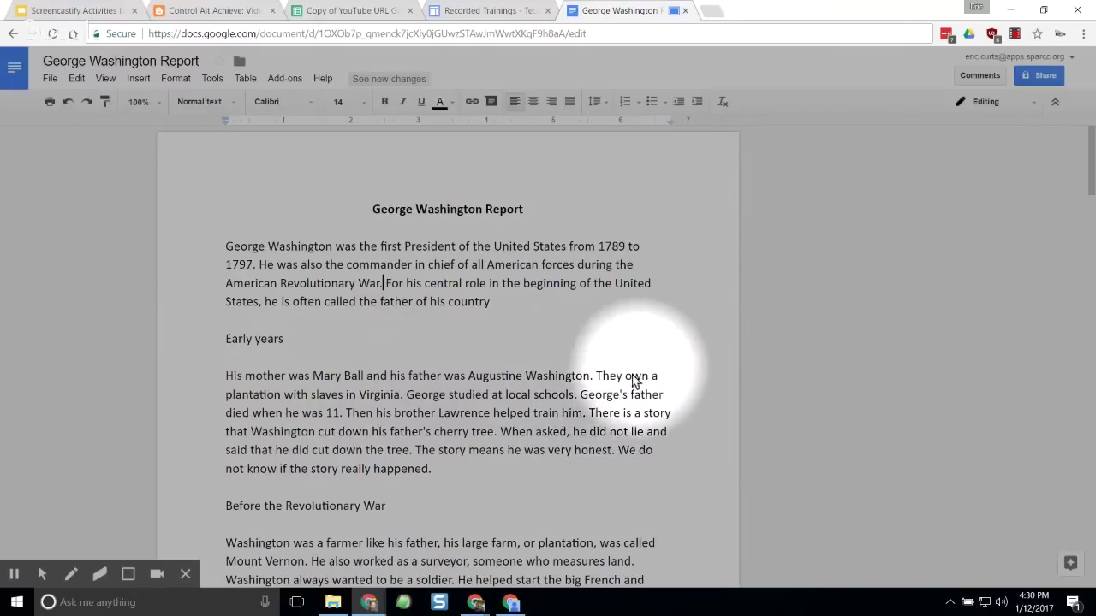
scroll(488, 411, "down", 3)
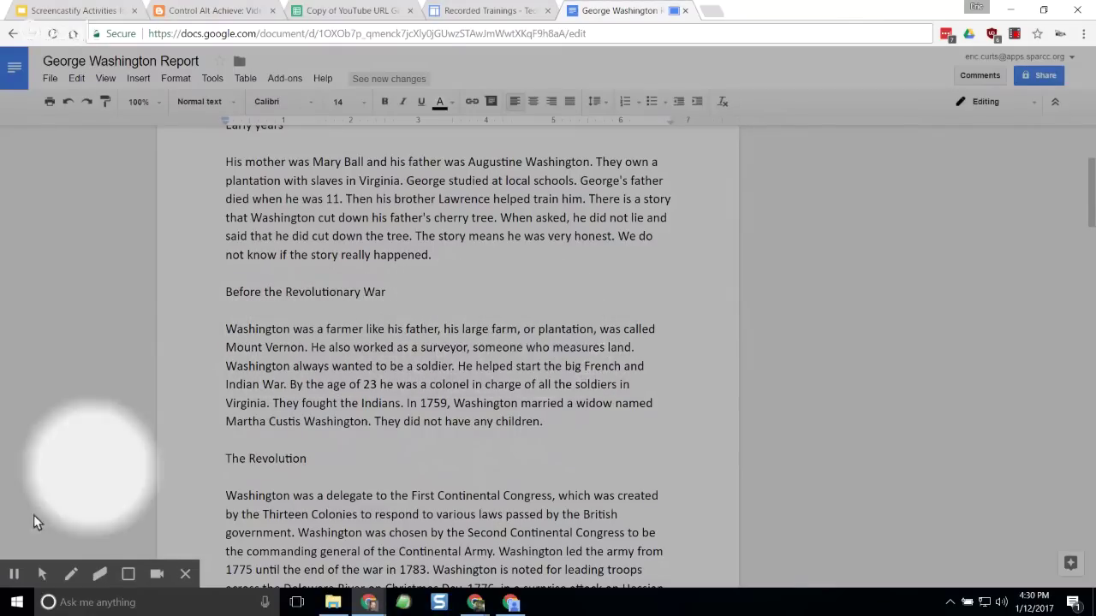
left_click(13, 547)
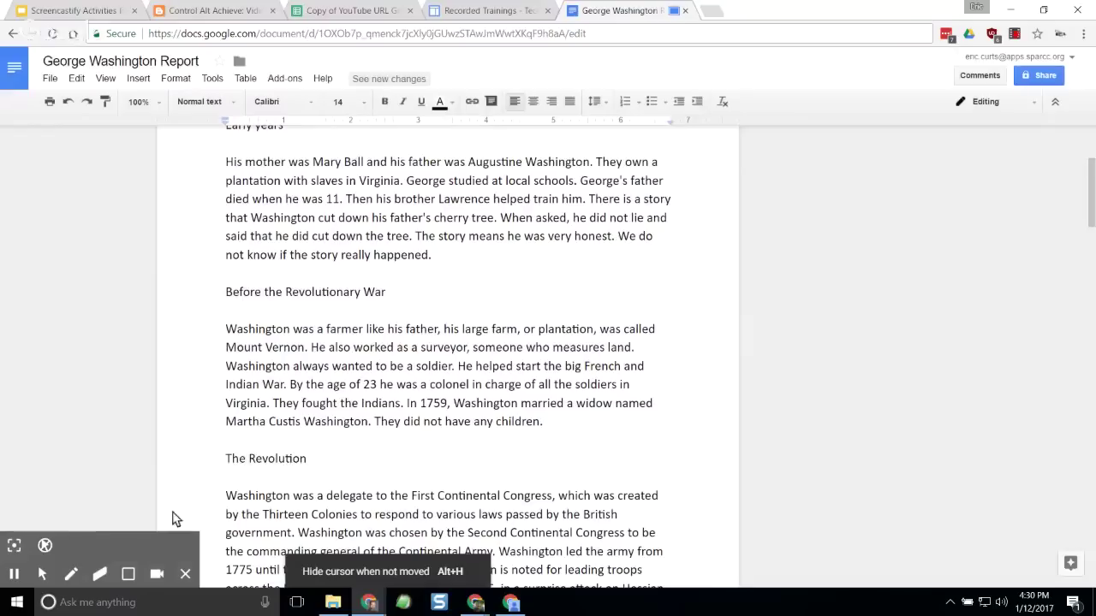
scroll(588, 354, "down", 2)
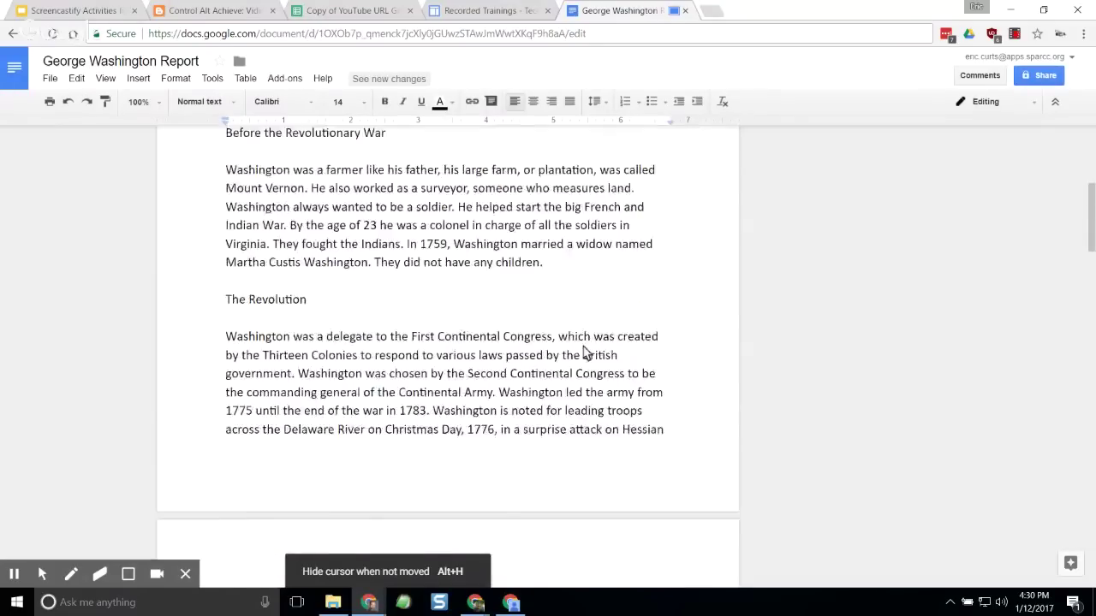
scroll(582, 350, "up", 3)
scroll(591, 346, "up", 1)
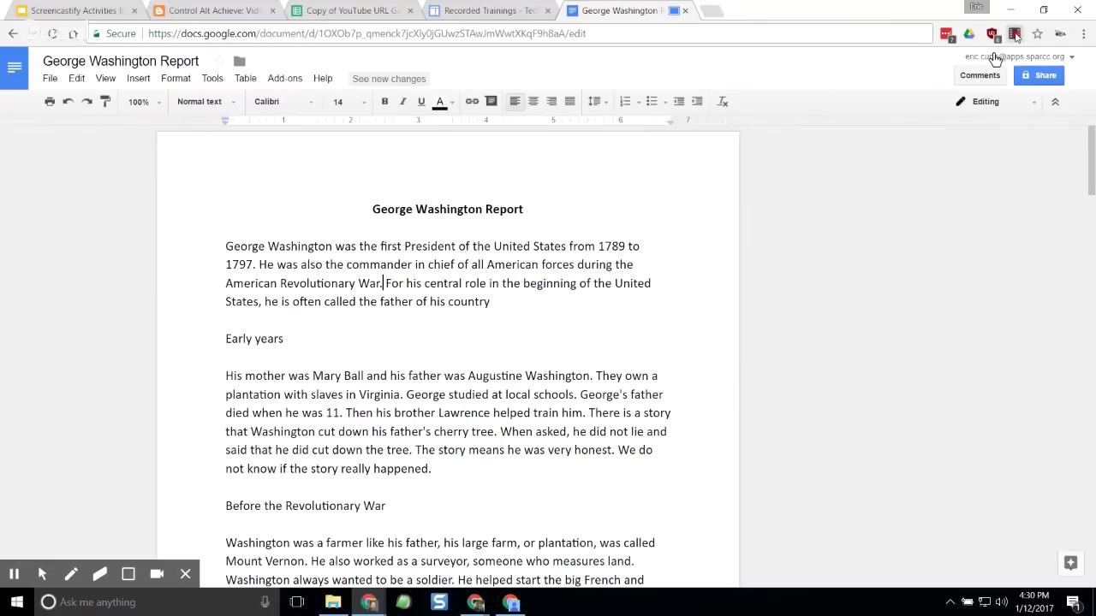
left_click(1014, 34)
- End the 51-second recording, pause playback, copy its Google Drive link, and return to the report
left_click(972, 223)
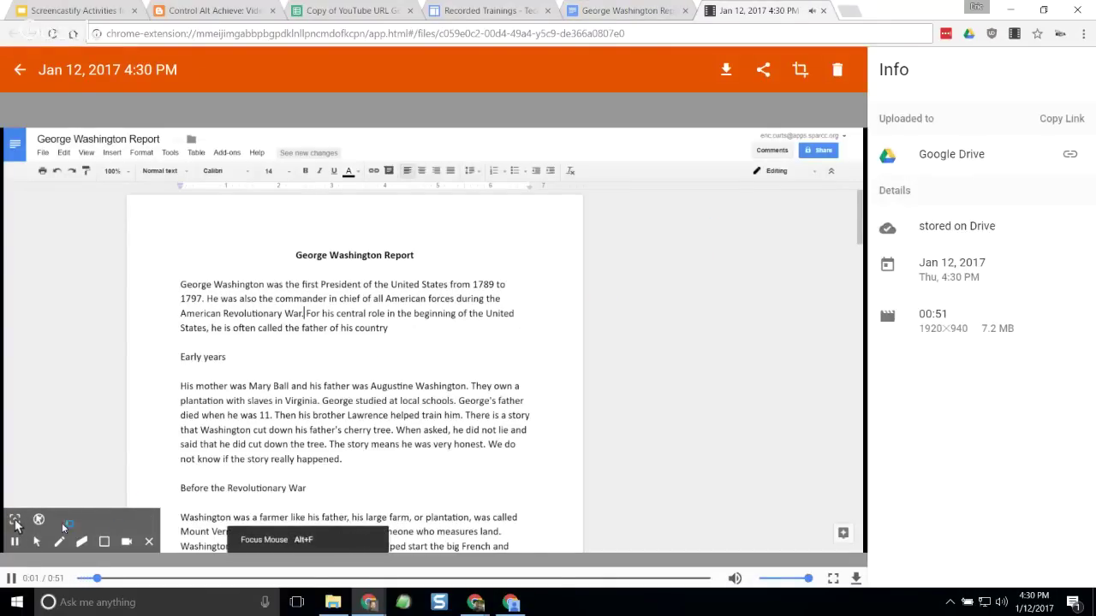
left_click(12, 578)
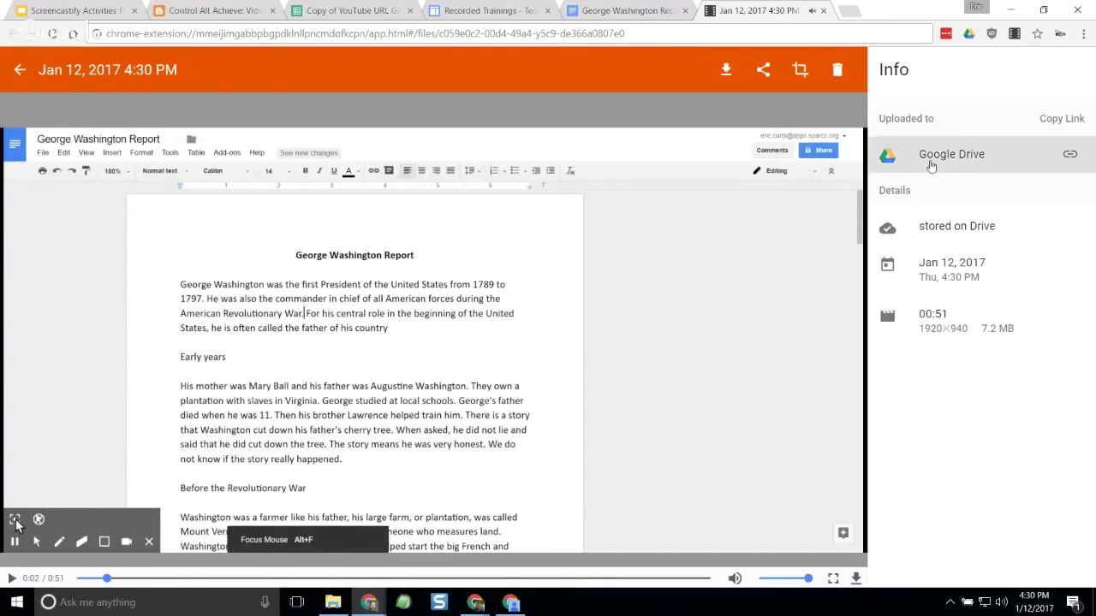
left_click(1069, 155)
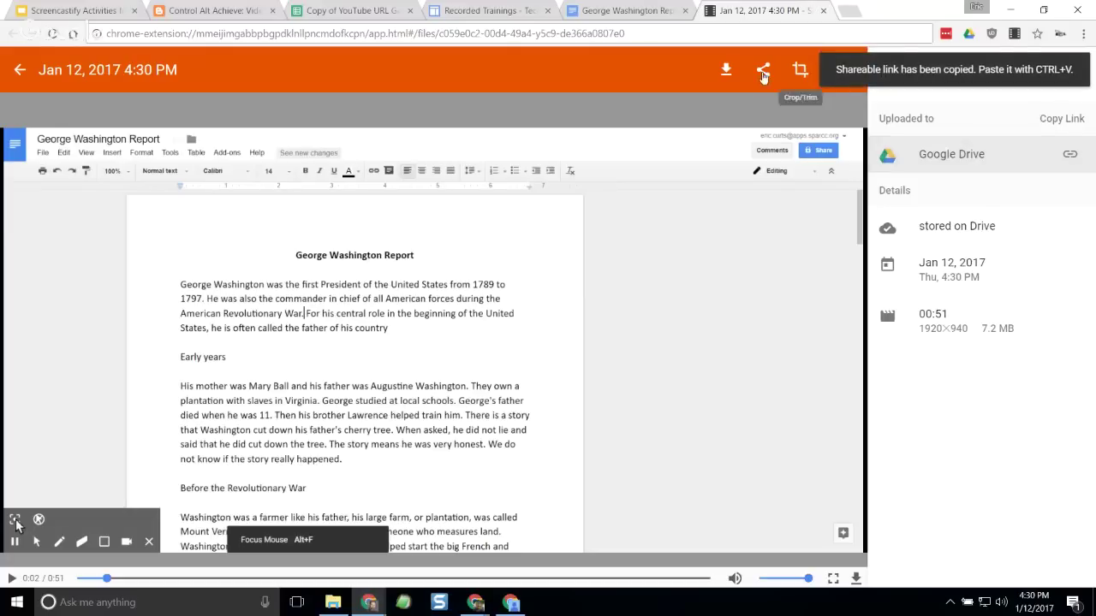
left_click(623, 7)
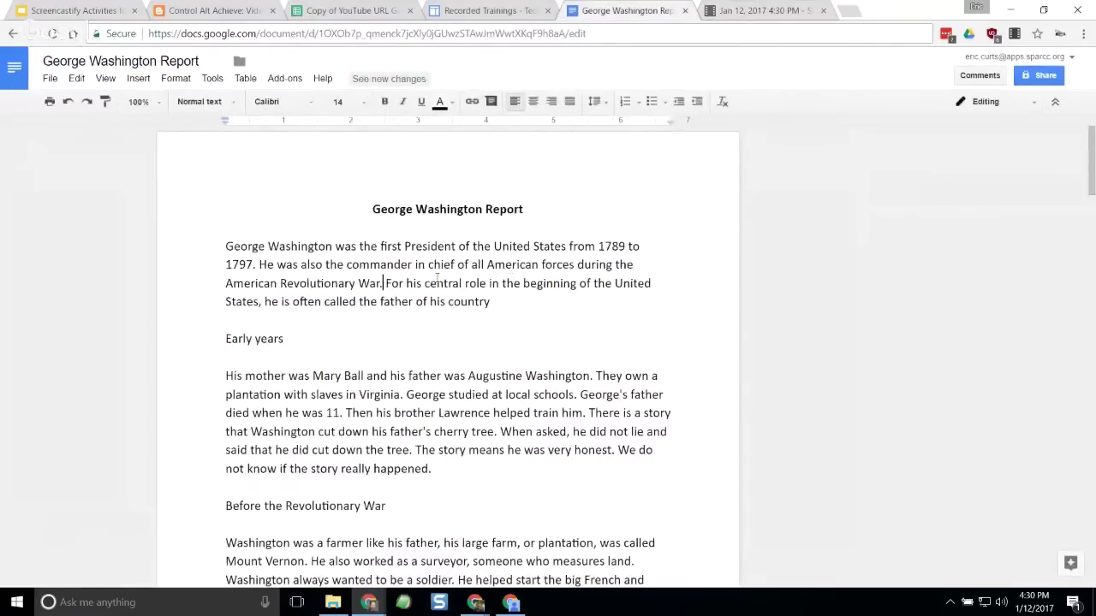
- Comment 'Here is my feedback for you:' plus the pasted Drive video link on the 'George Washington Report' title
left_click_drag(365, 212, 565, 206)
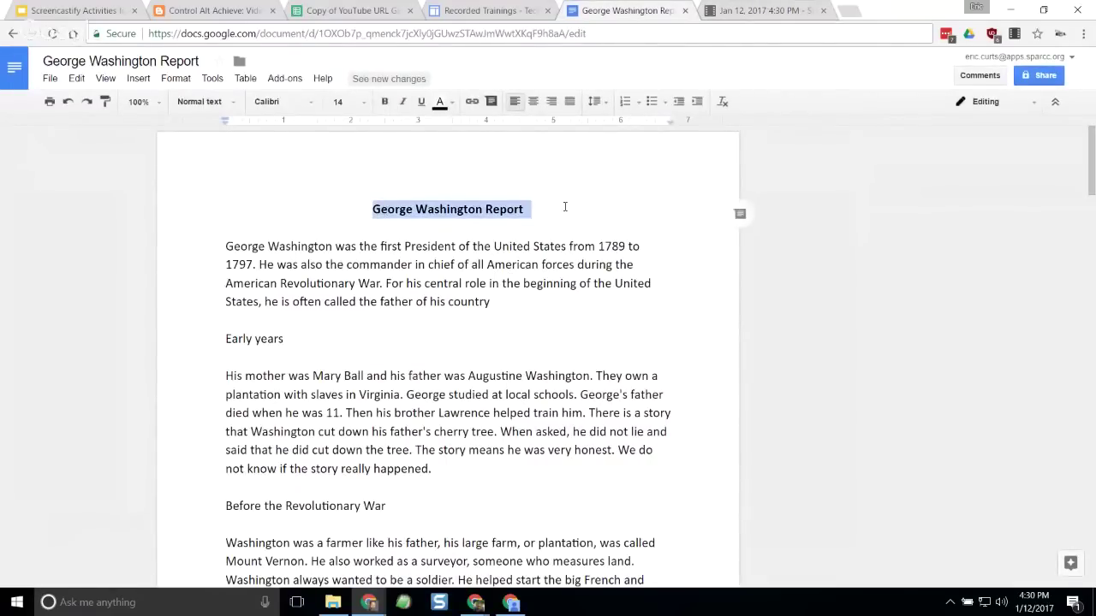
left_click(739, 213)
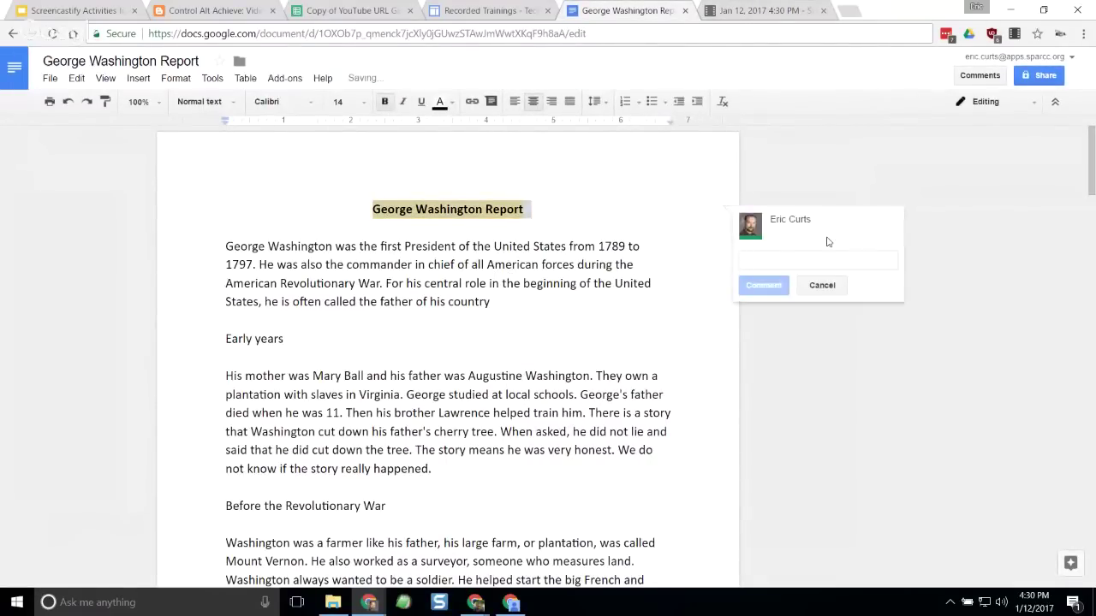
type("Here i")
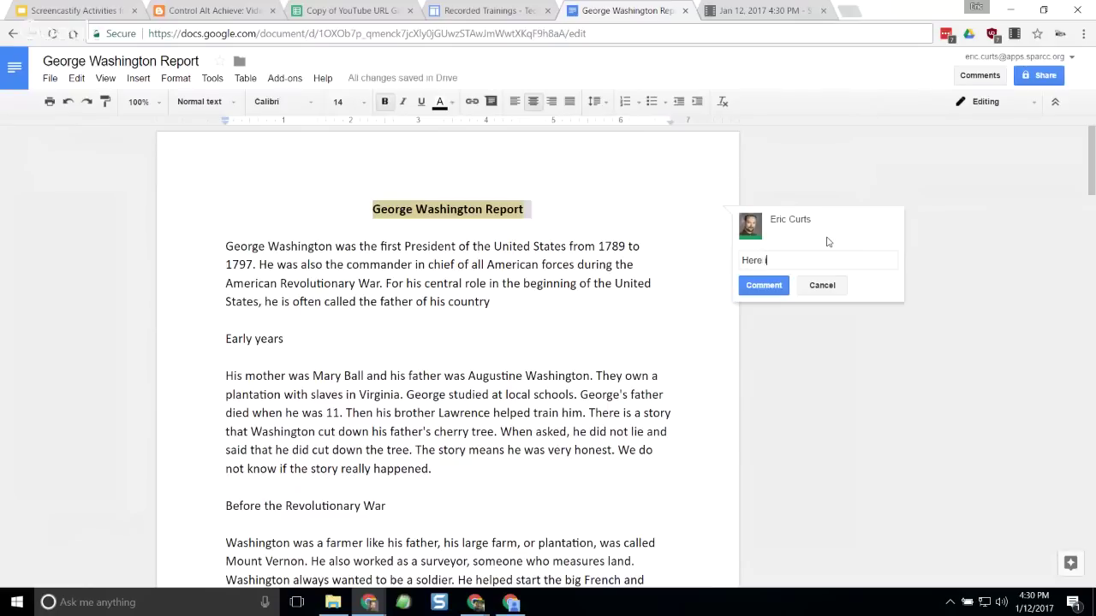
type("s my feedback fro you:")
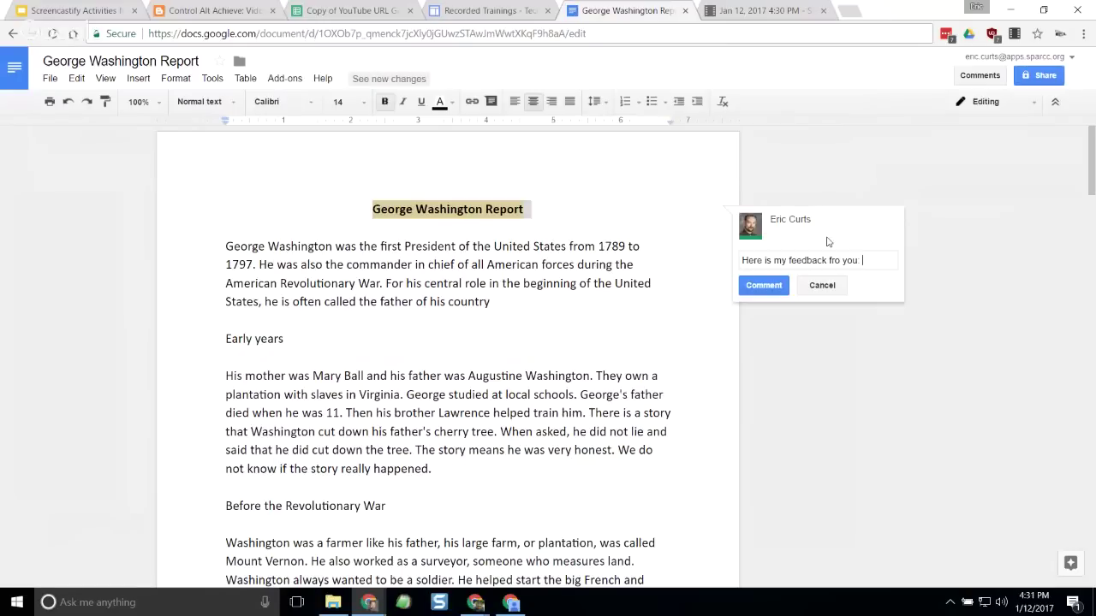
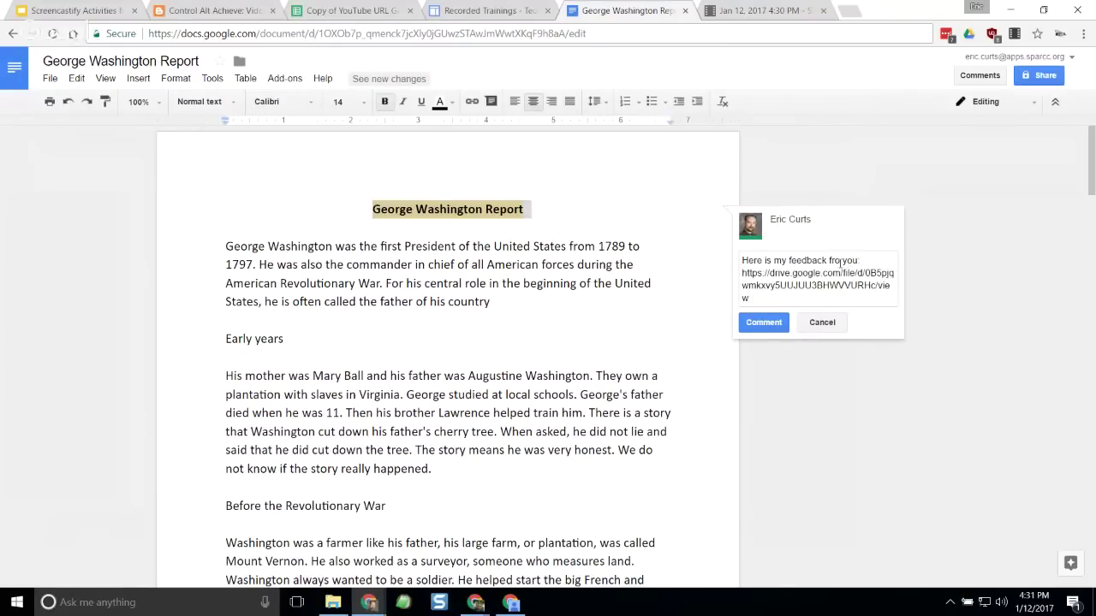
type("or")
left_click(773, 324)
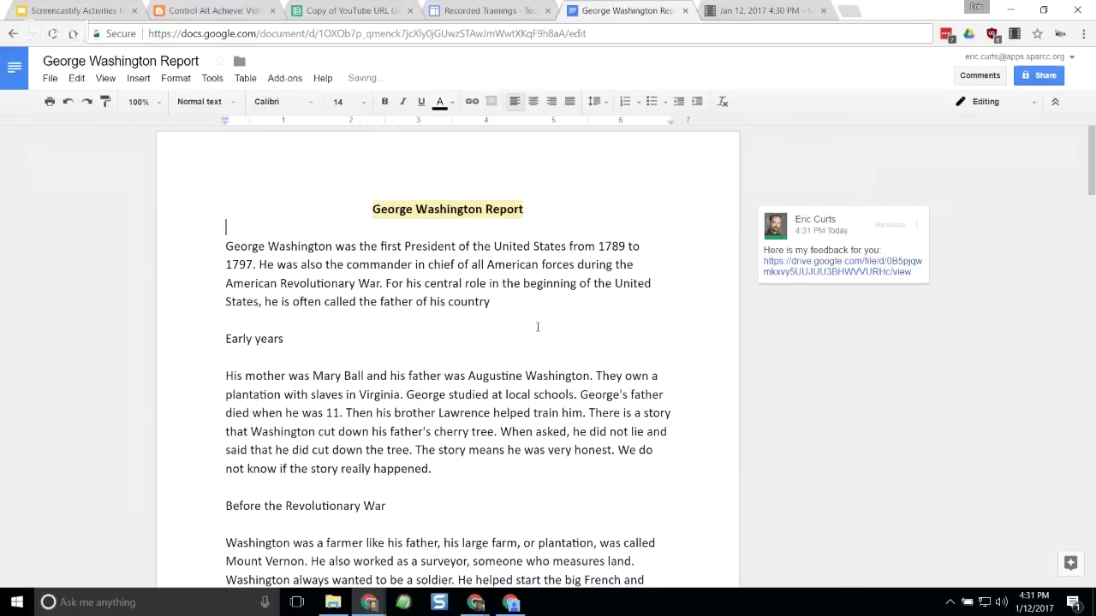
left_click(420, 304)
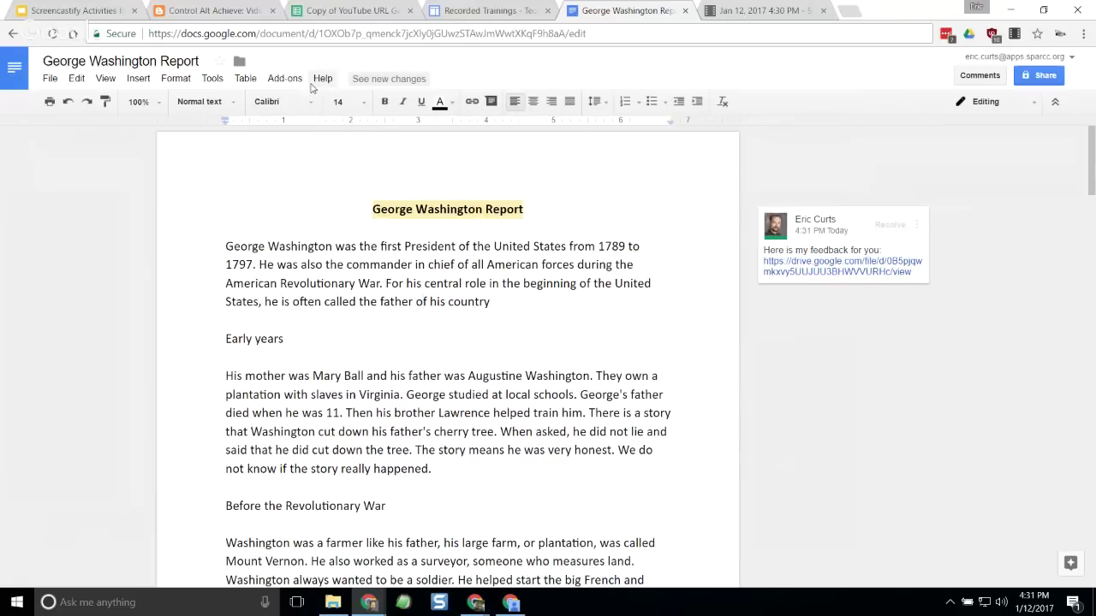
- Advance the presentation to slide 24 and close the Screencastify video and report tabs
left_click(101, 13)
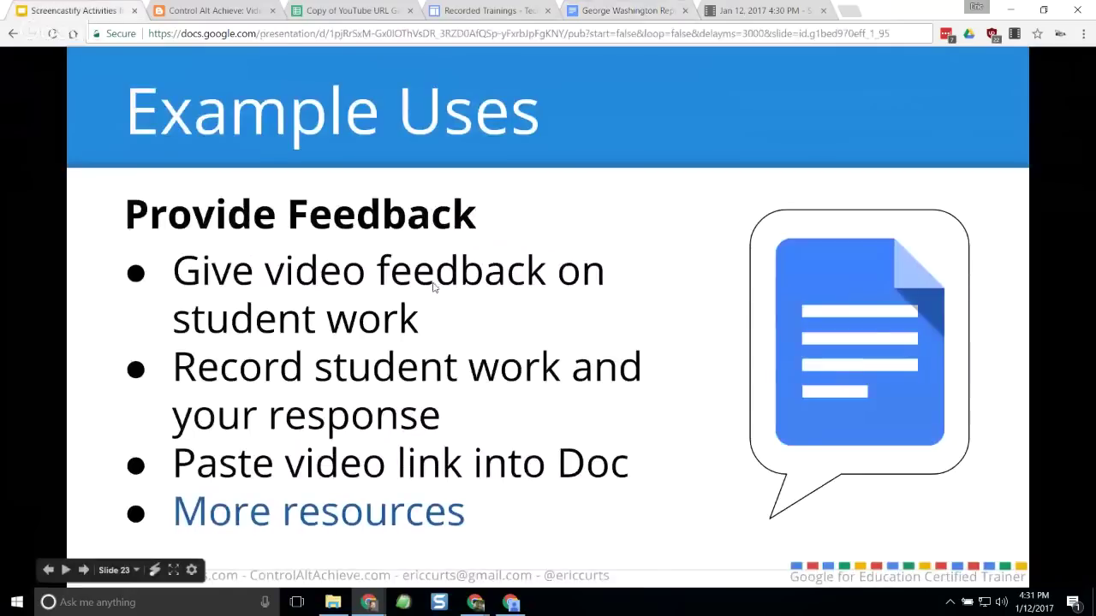
left_click(432, 288)
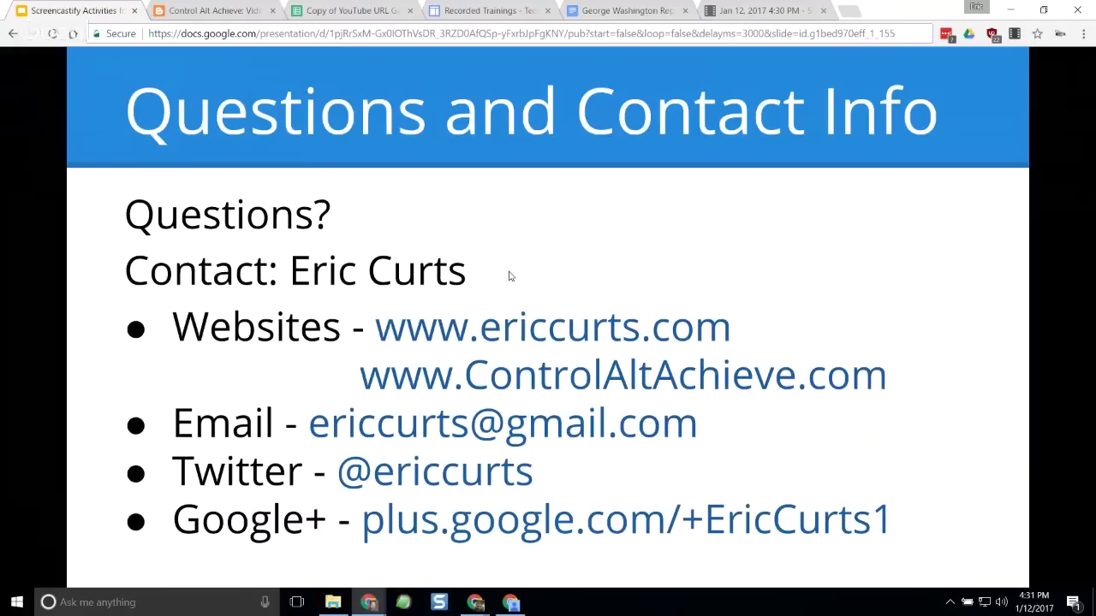
left_click(823, 10)
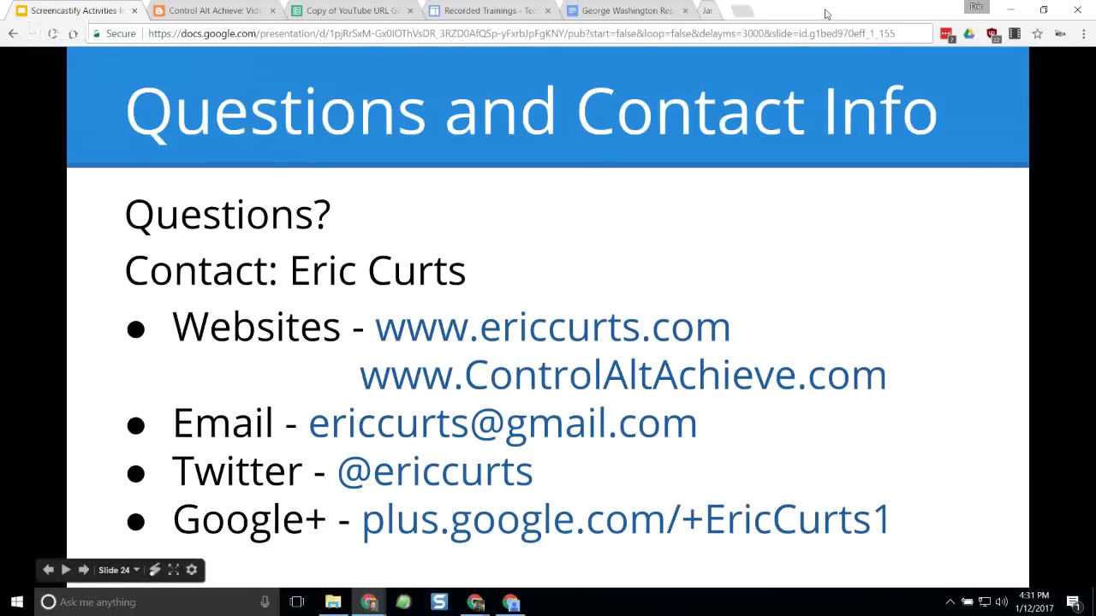
left_click(688, 11)
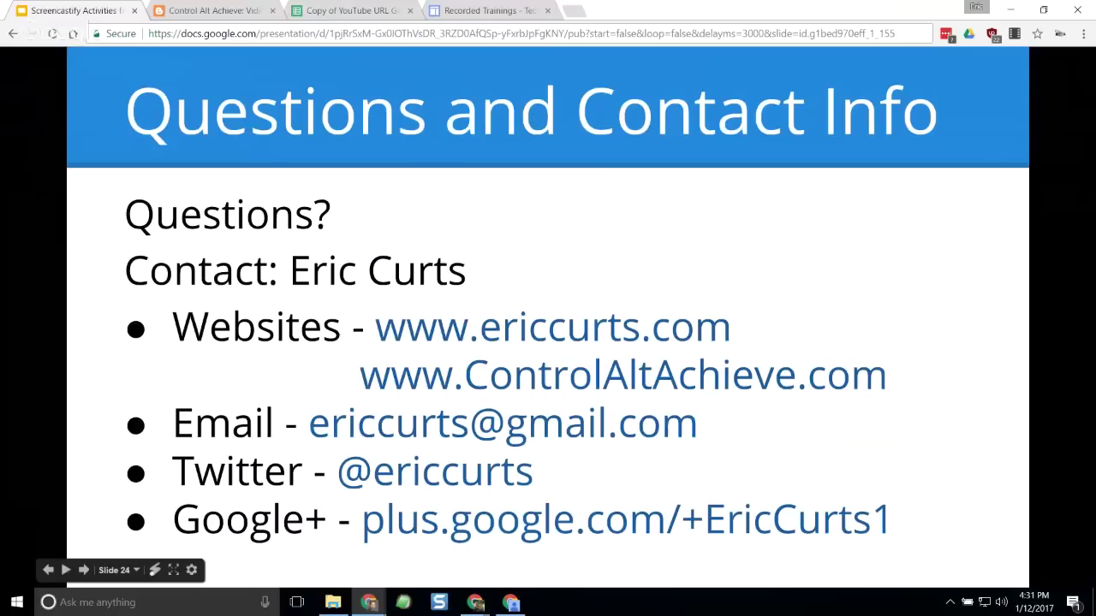
- Dock the Screencastify promo code document window into the browser's tab strip
left_click_drag(0, 43, 479, 13)
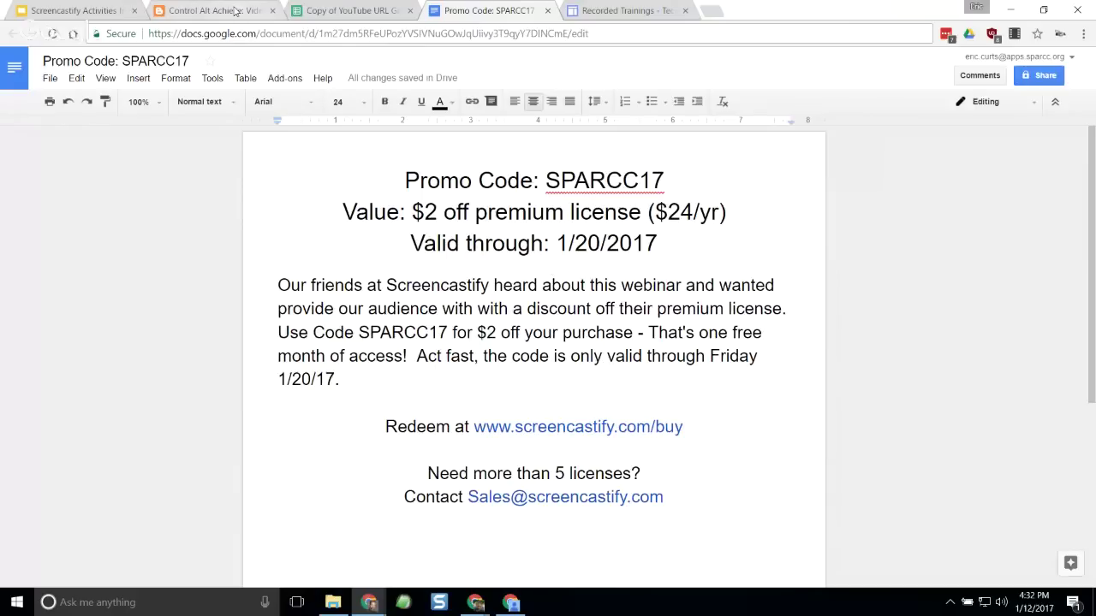
- Switch back to the Screencastify Activities presentation on slide 24
left_click(89, 11)
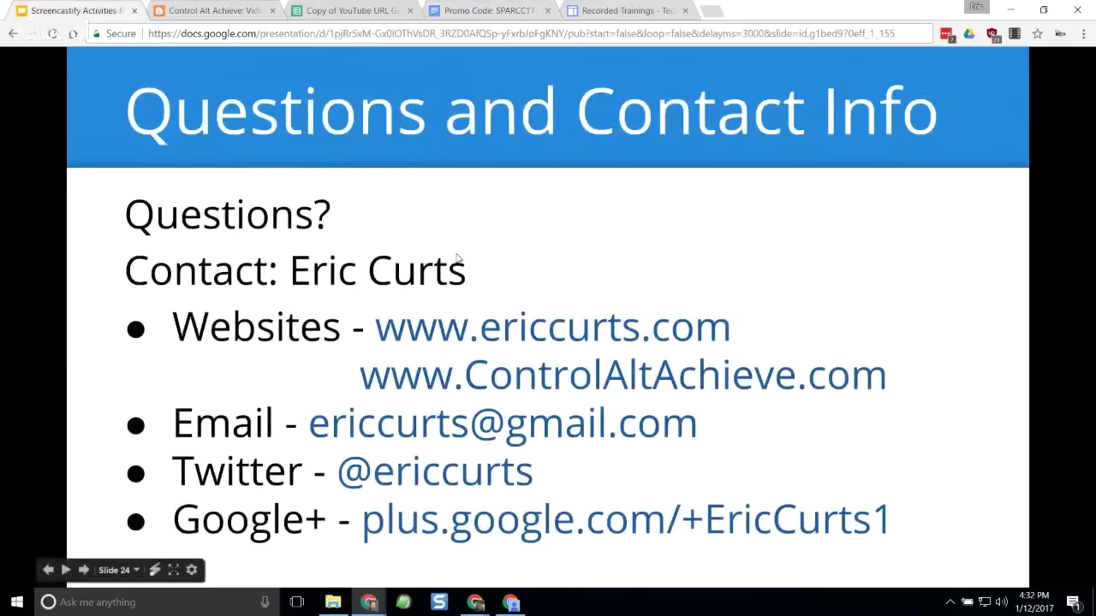